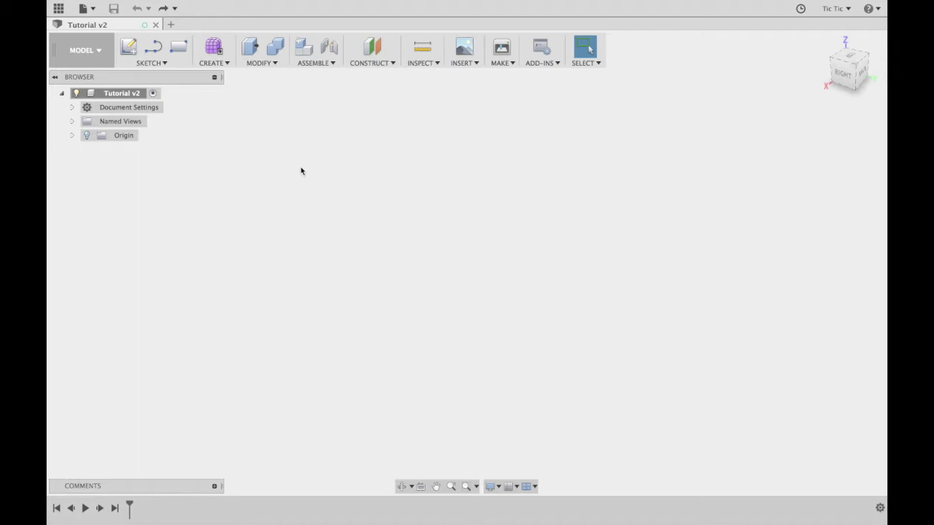
Create a new empty component named Ball and make it the active component.
click(224, 63)
click(225, 76)
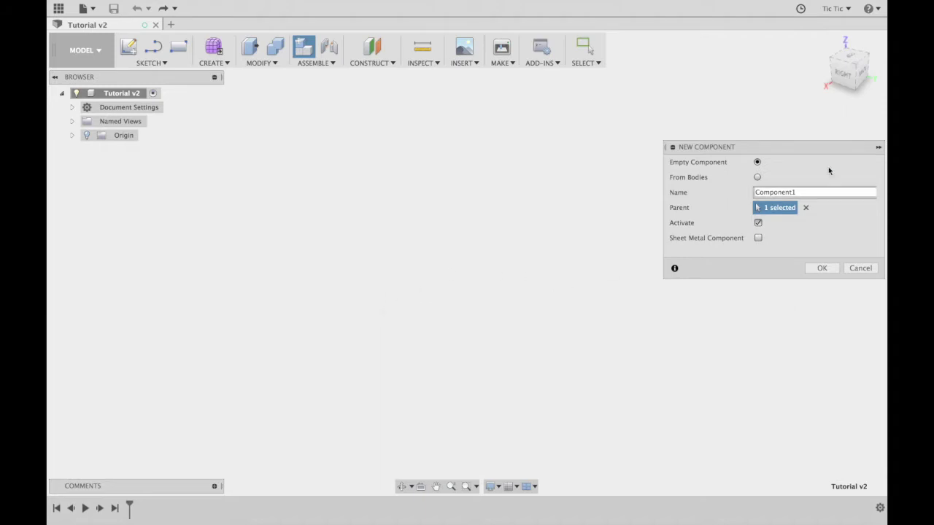
click(803, 191)
drag(803, 191, 735, 195)
text(Ball)
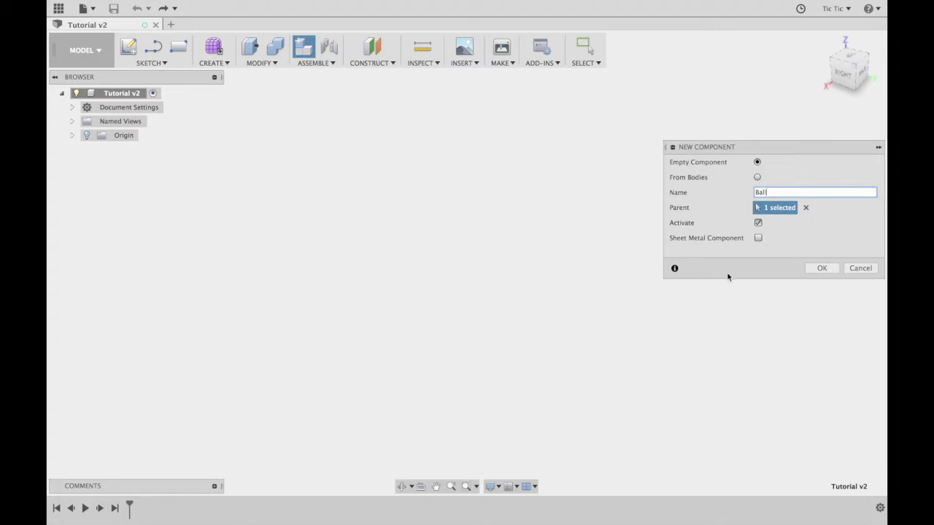
click(821, 268)
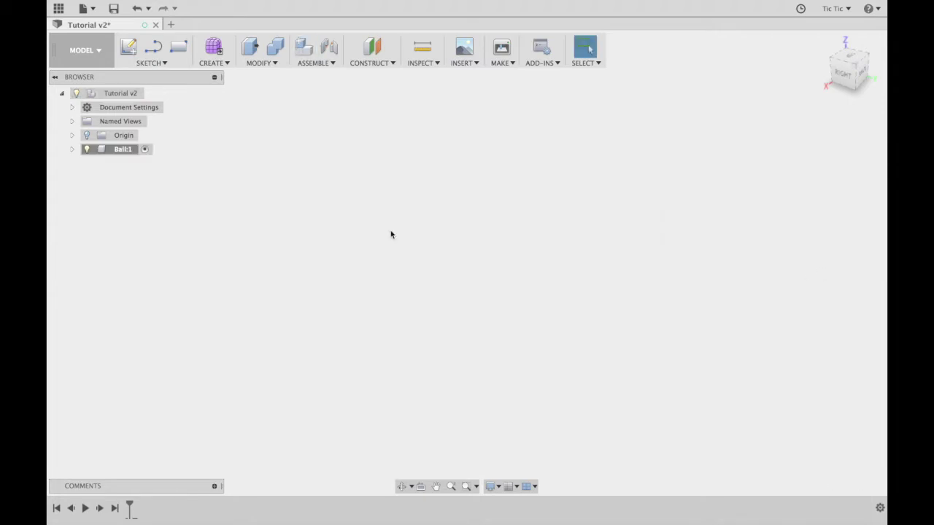
click(144, 150)
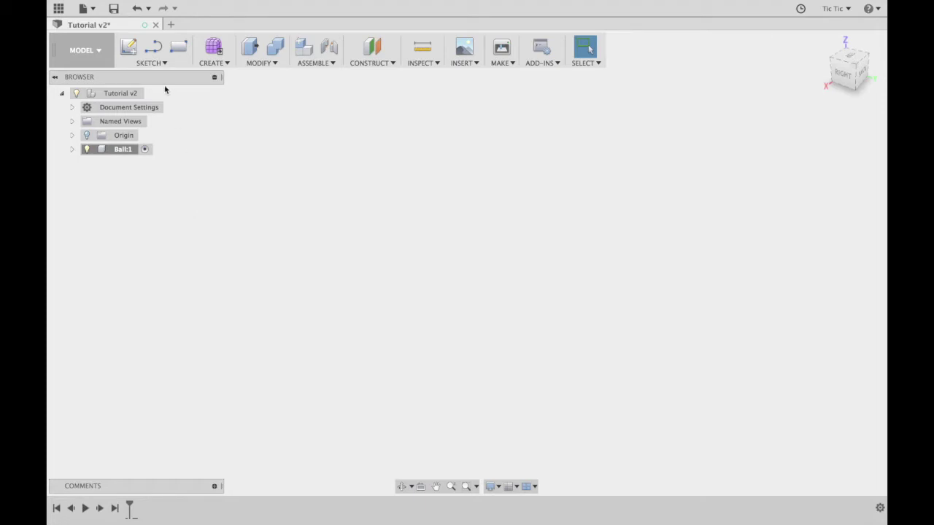
Sketch a 20 mm center-diameter circle at the origin on the vertical XZ plane.
click(166, 63)
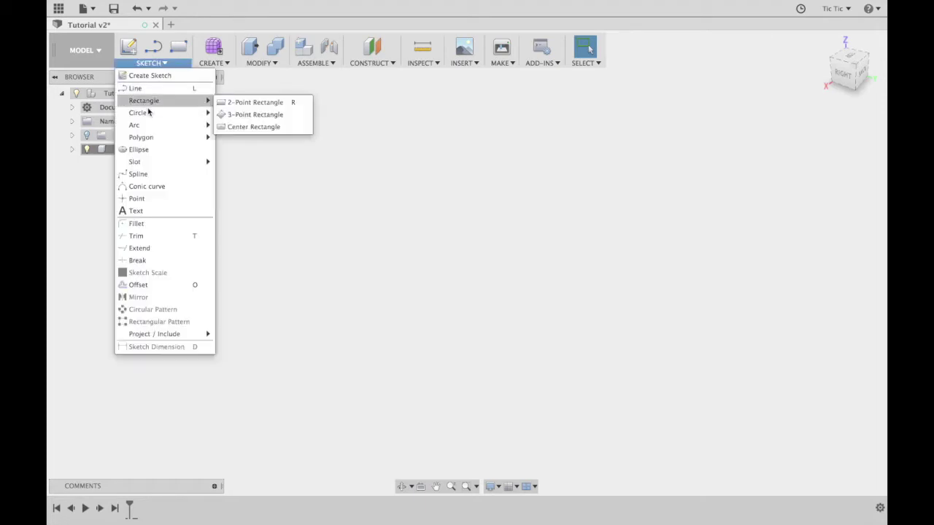
mouse_move(177, 114)
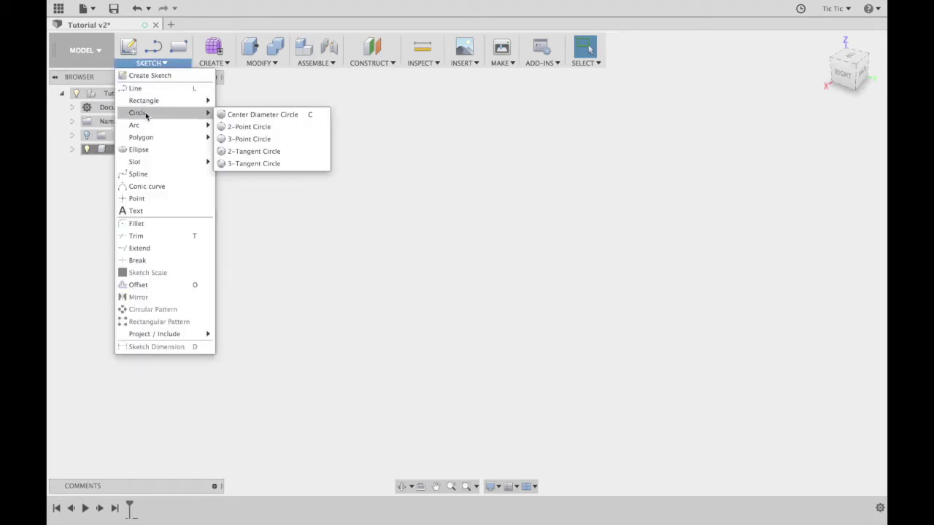
click(250, 115)
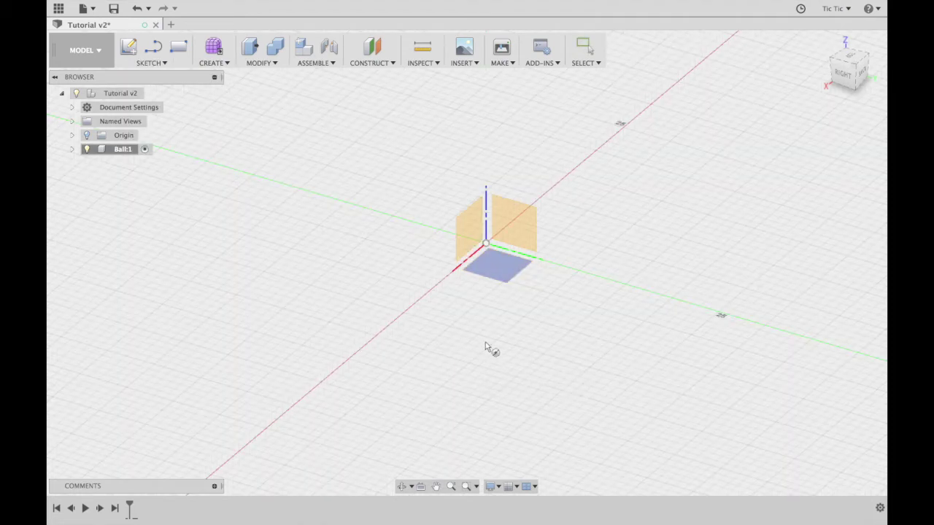
click(469, 227)
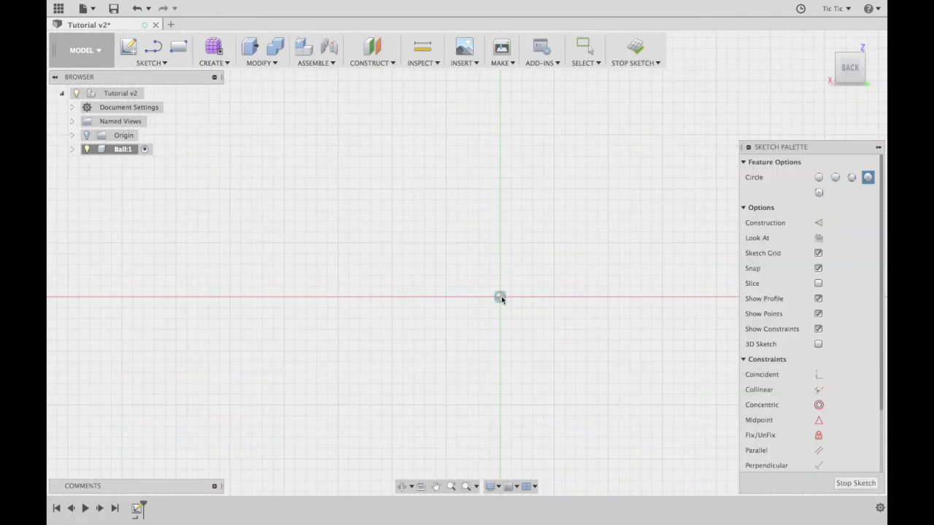
shift+scroll(501, 300, left, 5)
scroll(501, 300, down, 2)
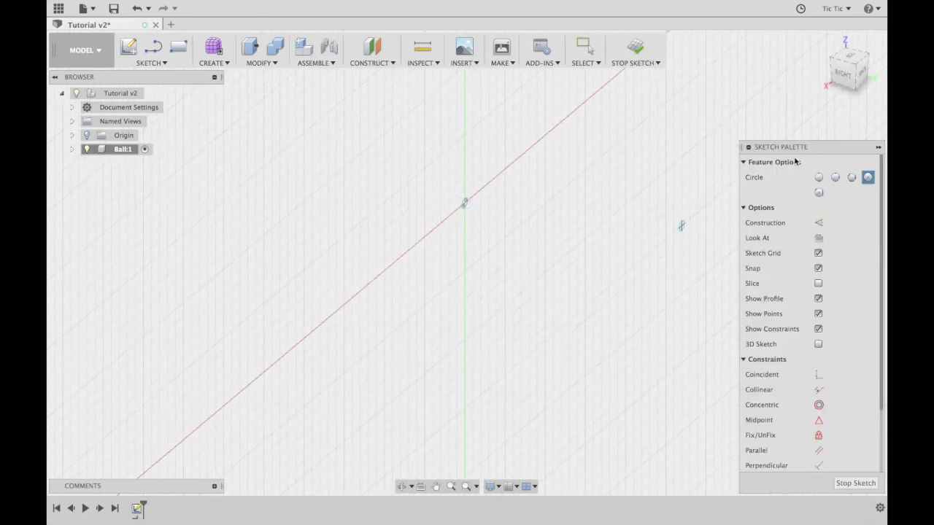
click(863, 76)
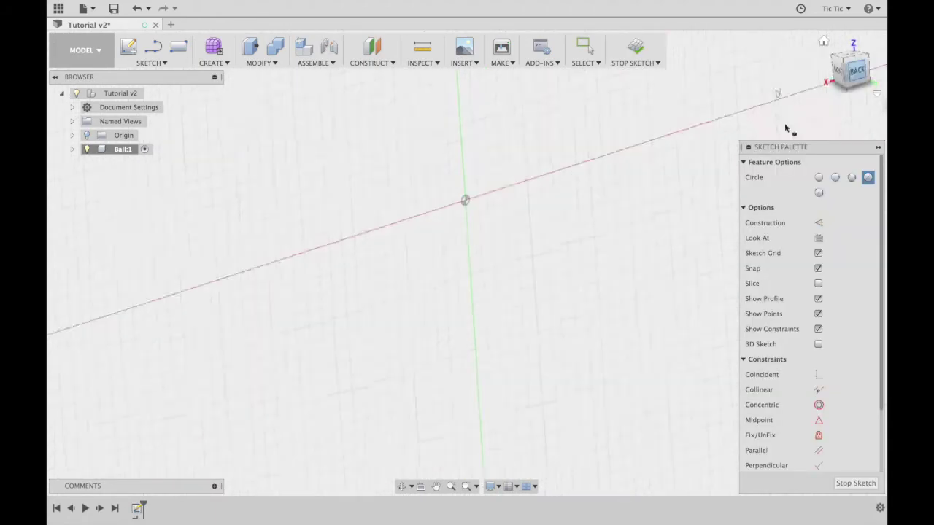
click(476, 201)
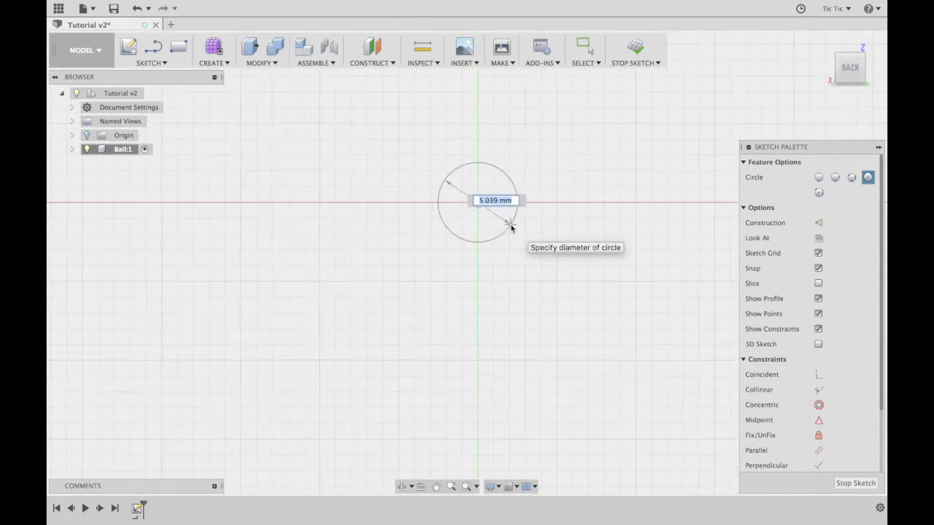
text(20)
key(Return)
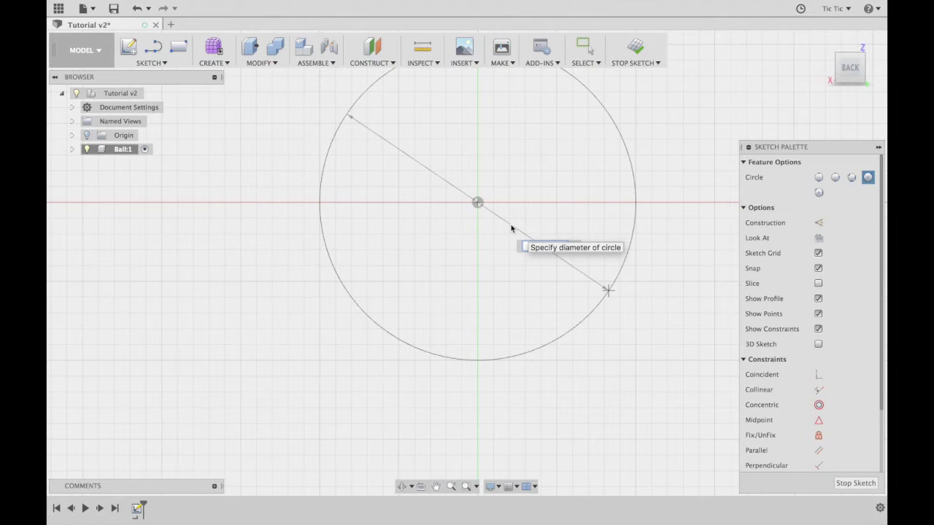
key(Return)
Draw connected lines from the circle's top down through it, forming a foot about 2 mm thick and a neck about 3.2 mm tall.
scroll(511, 229, up, 5)
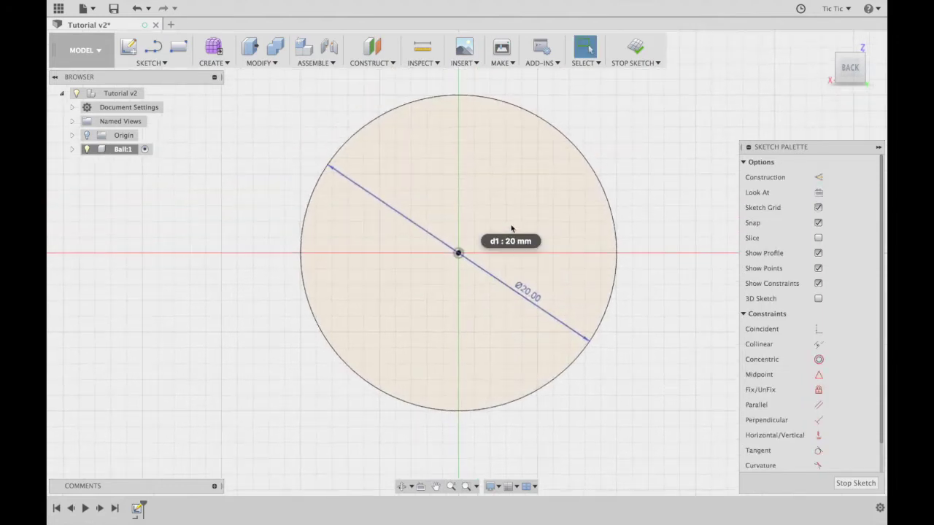
scroll(511, 229, up, 3)
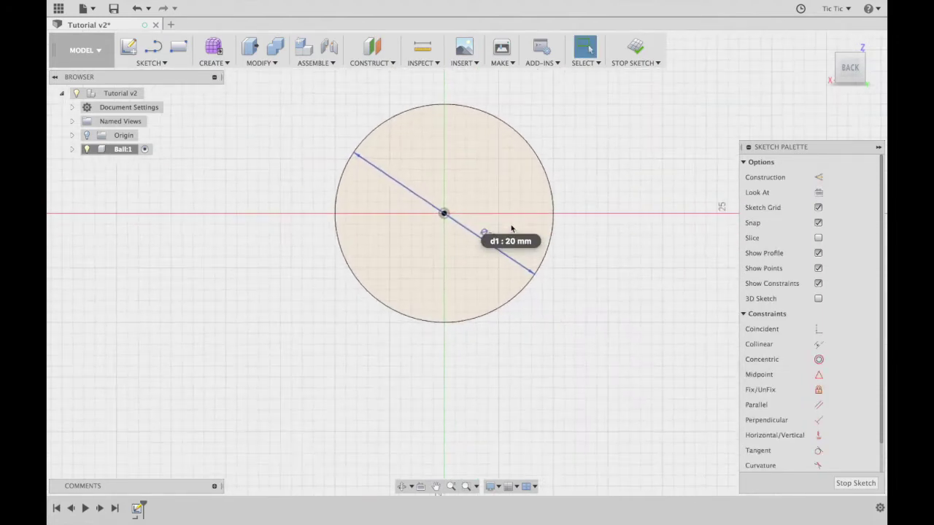
key(l)
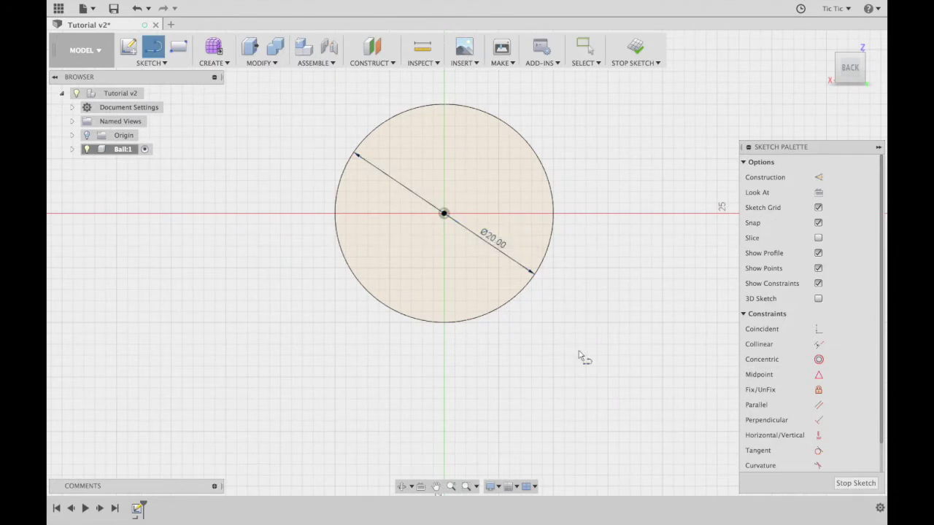
click(430, 106)
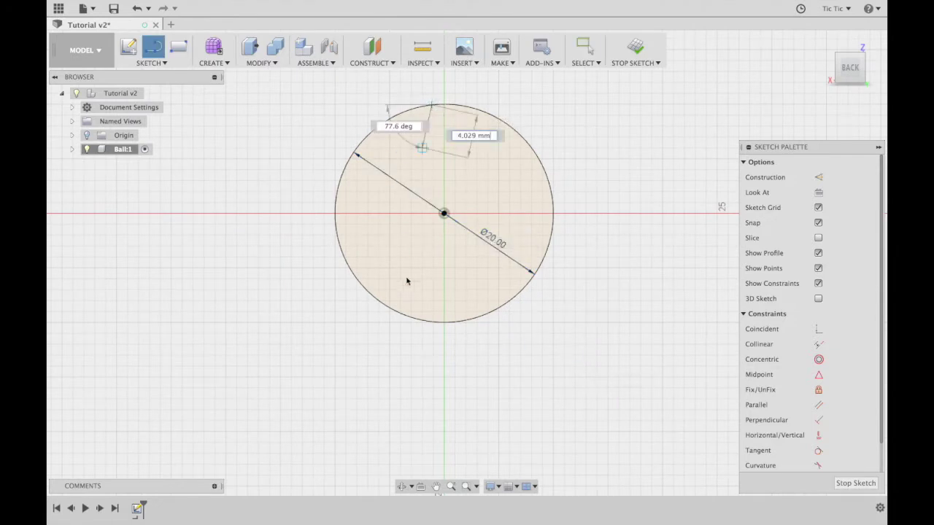
click(429, 379)
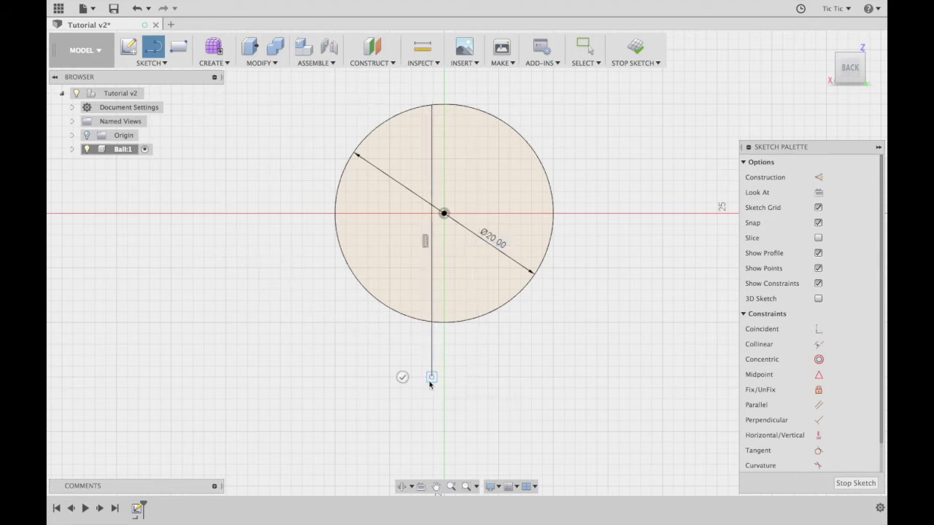
click(531, 377)
click(532, 356)
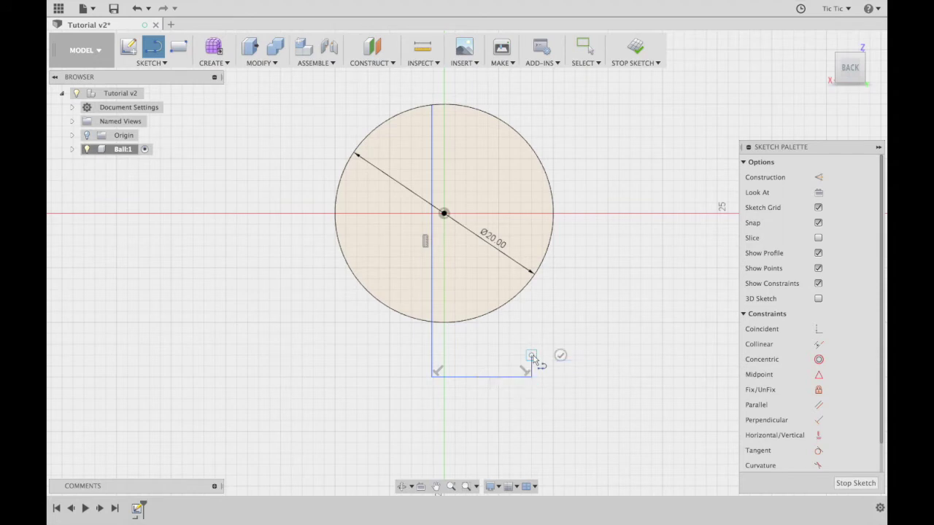
click(467, 356)
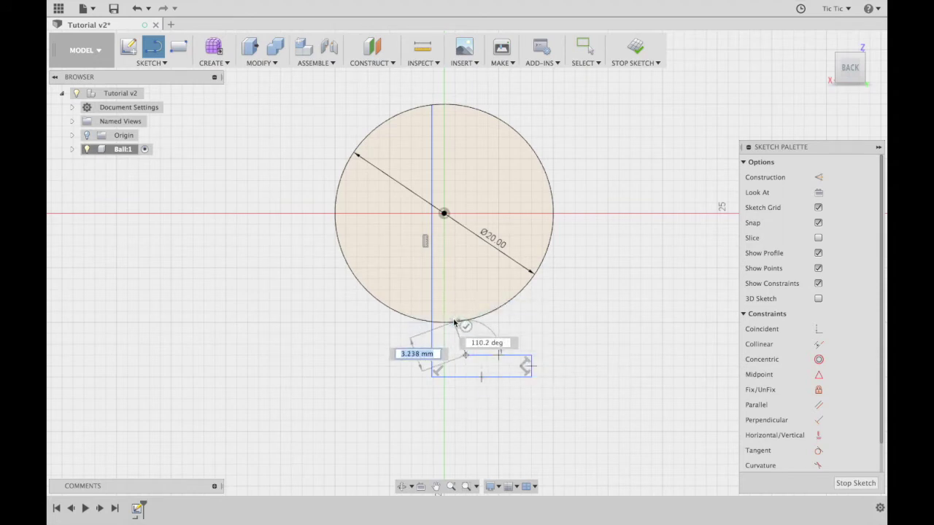
scroll(453, 321, up, 5)
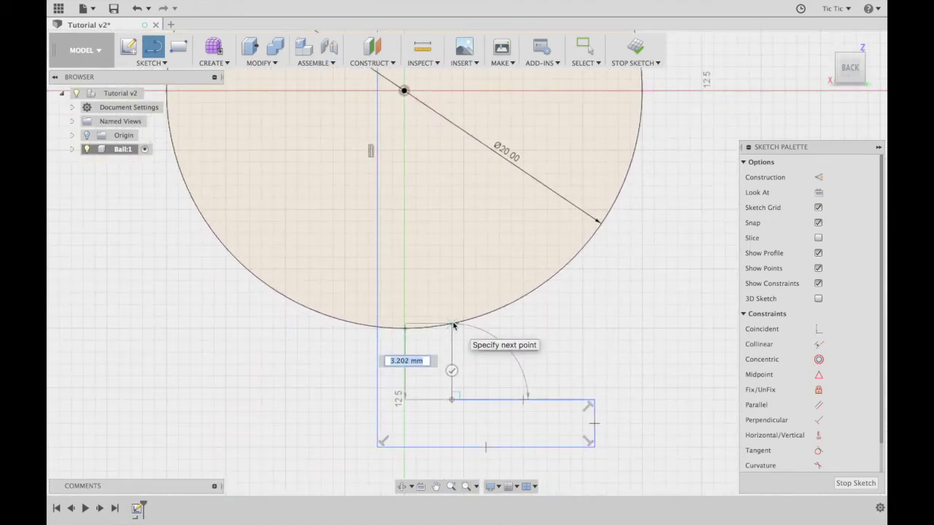
click(453, 325)
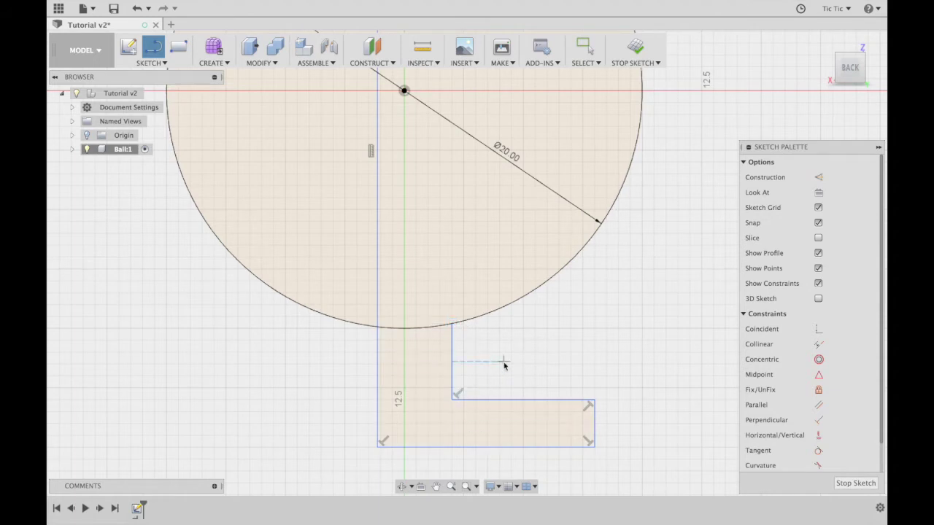
Trim away the circle's arc outside the vertical line and the short arc crossing the neck.
scroll(503, 365, down, 5)
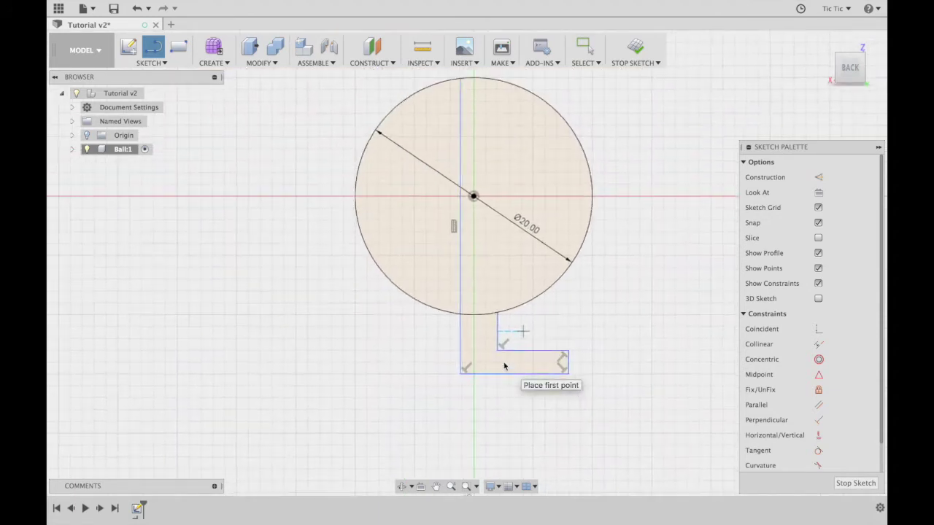
scroll(504, 366, right, 4)
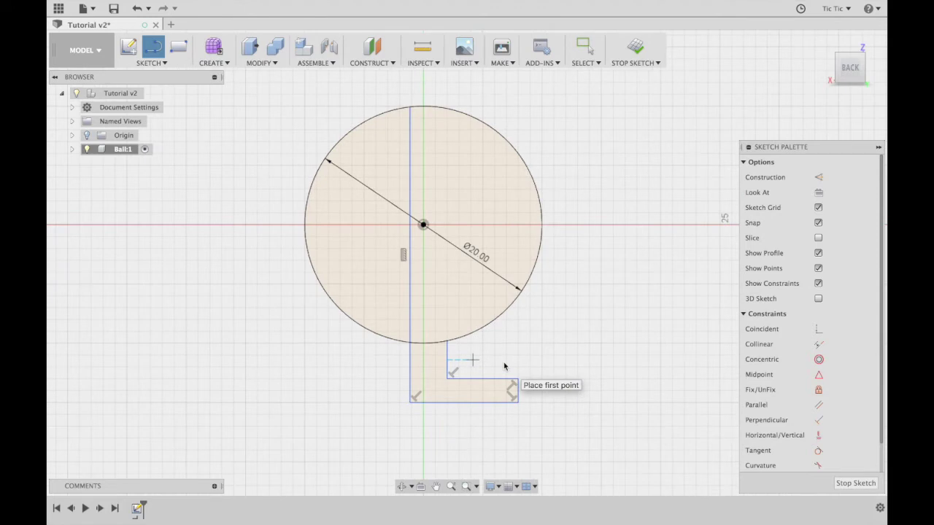
key(t)
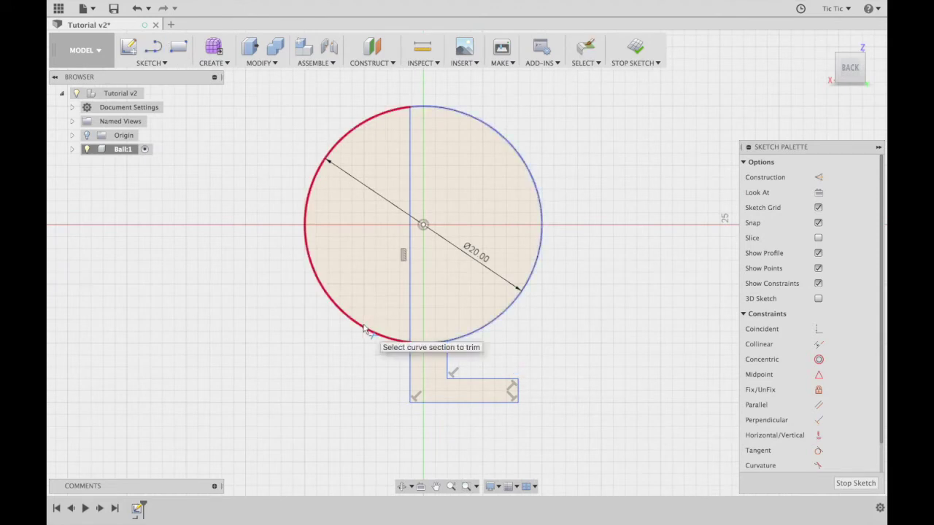
click(366, 330)
click(436, 346)
Constrain the long vertical line to be coincident with the circle's center point.
scroll(573, 354, left, 3)
scroll(572, 350, down, 2)
scroll(573, 349, up, 2)
scroll(572, 350, down, 1)
scroll(573, 350, up, 1)
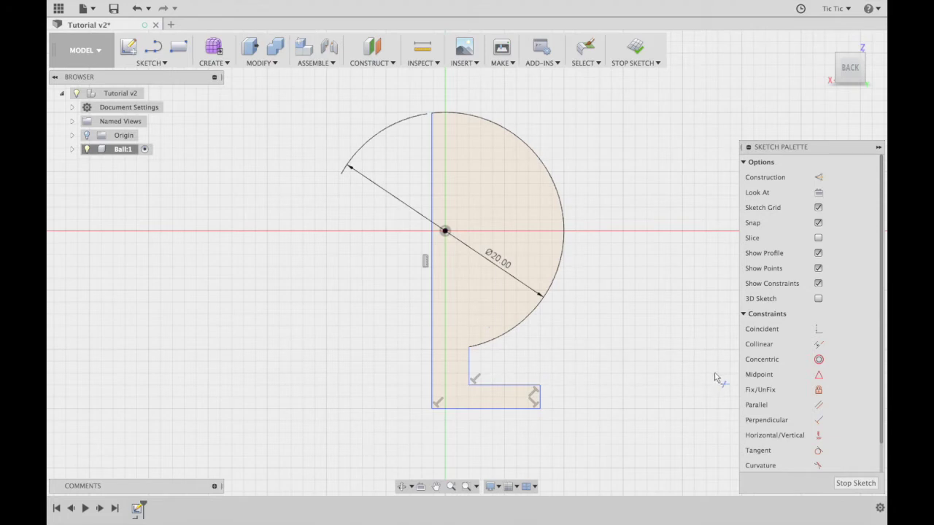
click(817, 331)
click(541, 297)
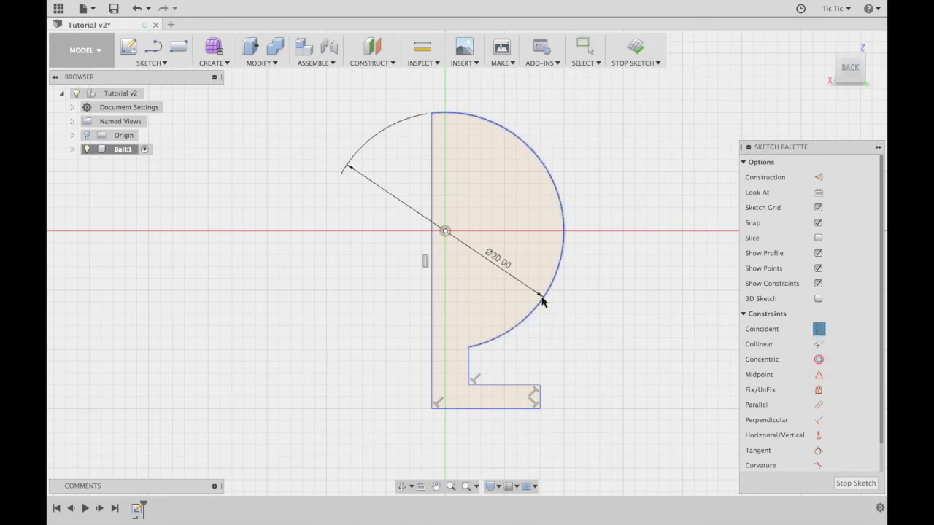
click(444, 231)
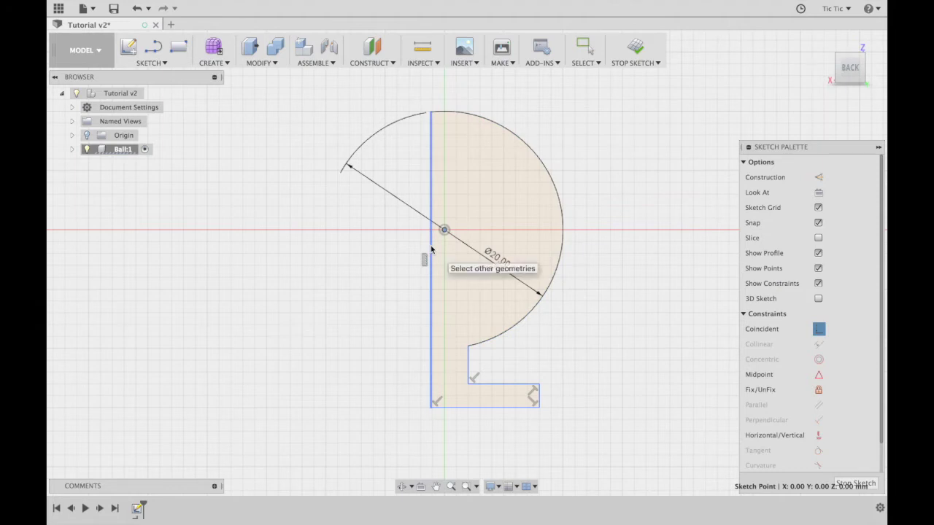
click(431, 249)
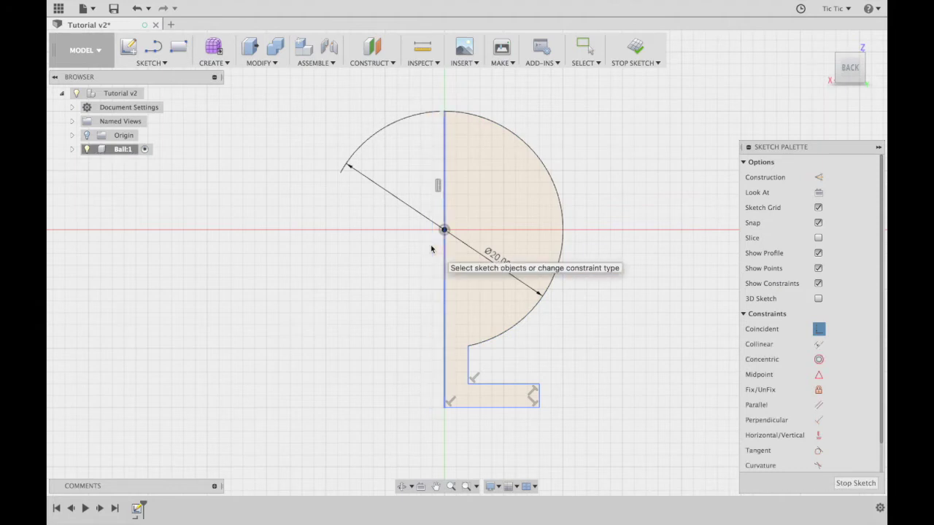
Dimension the foot's bottom edge at 8 mm and its short outer edge at 3 mm.
key(d)
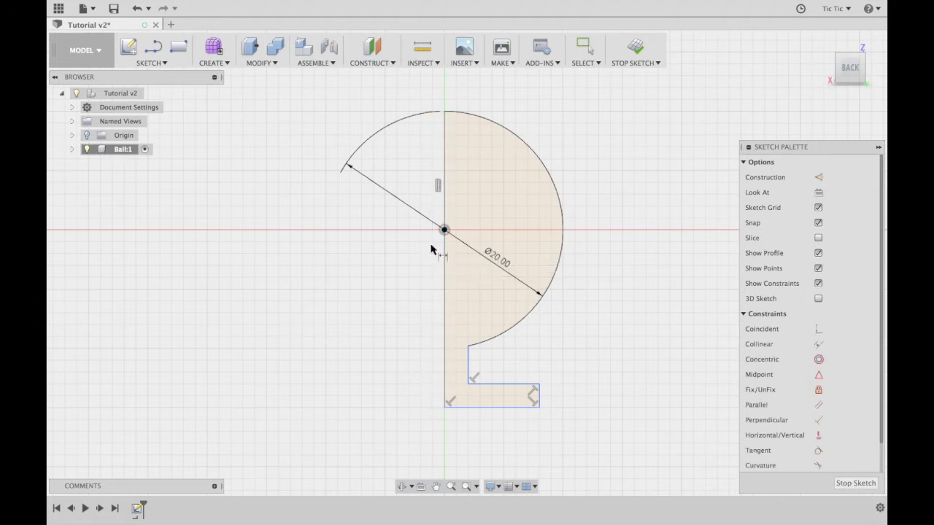
click(473, 421)
click(494, 432)
key(Return)
middle_drag(617, 425, 574, 390)
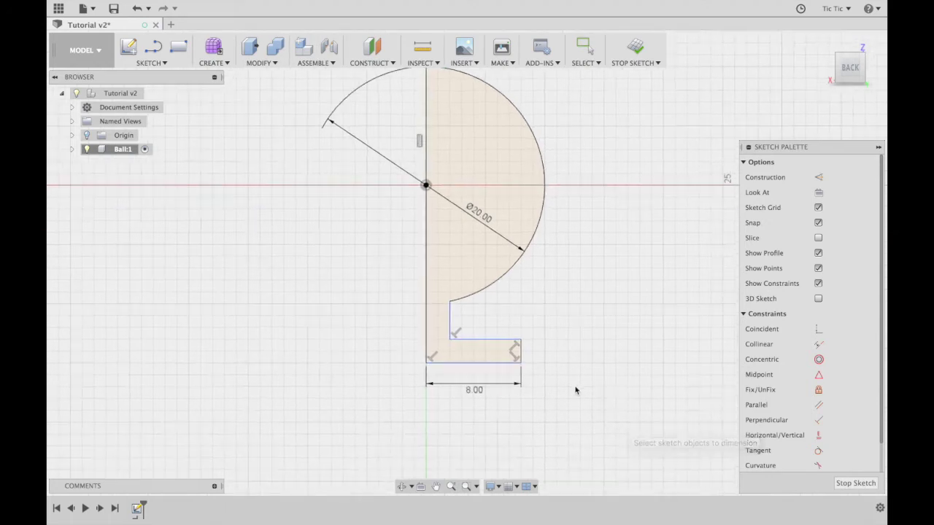
click(522, 353)
click(558, 351)
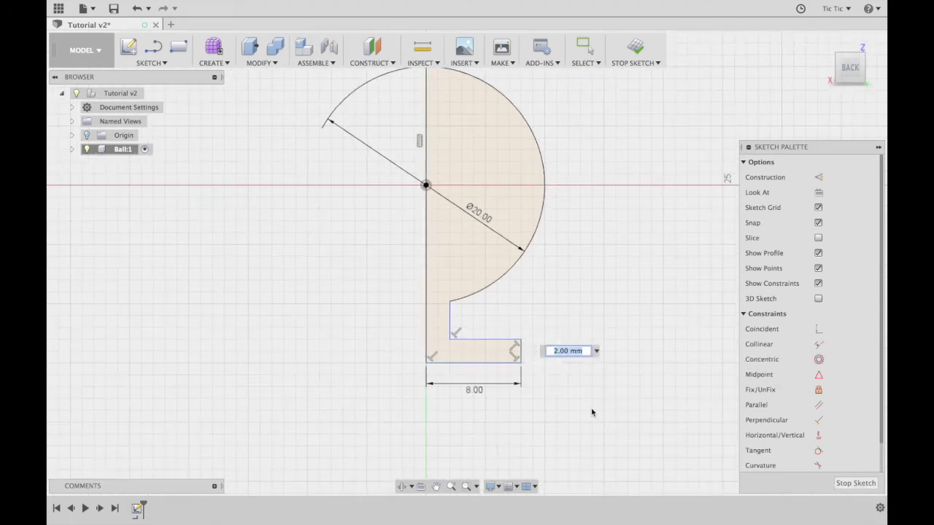
text(3)
key(Return)
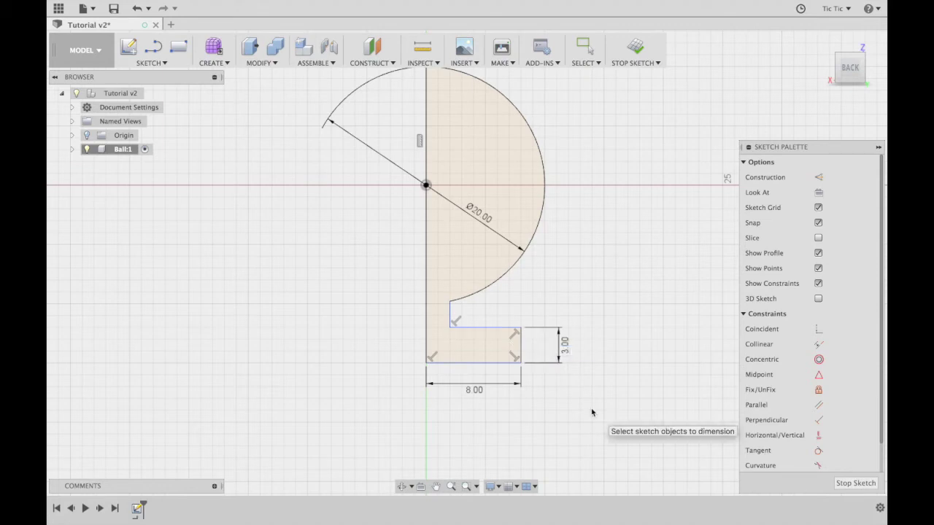
Dimension the neck's height between the foot and the arc's lower end at 3 mm.
click(450, 328)
click(450, 301)
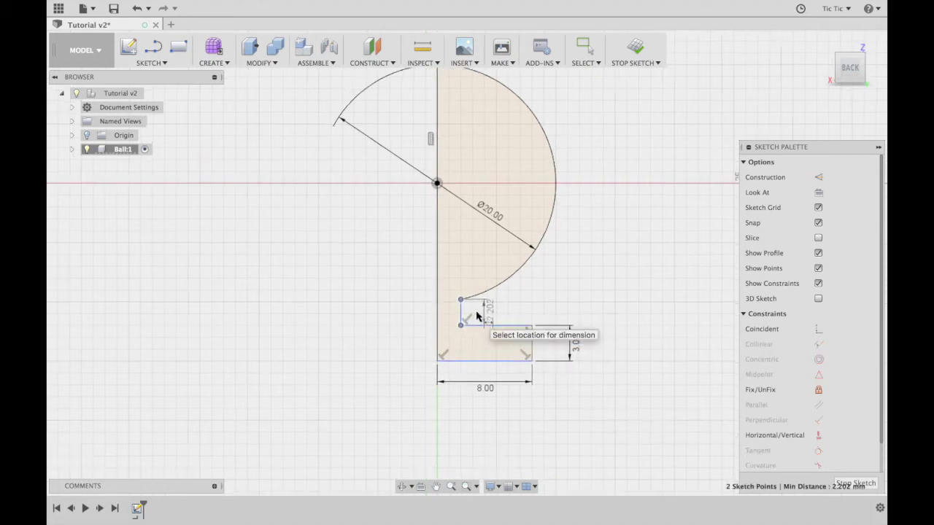
click(556, 308)
text(3)
key(Return)
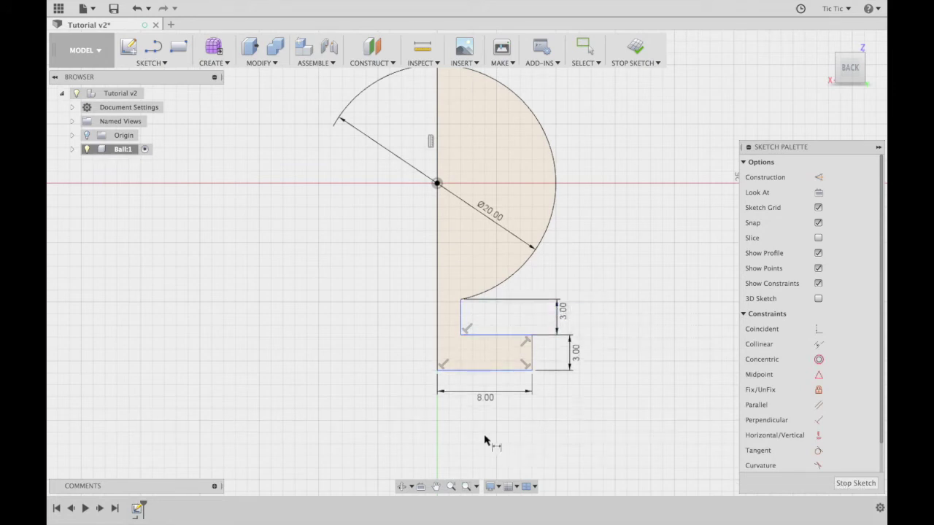
Dimension the horizontal distance between the neck's outer edge and the profile's vertical center line at 2 mm.
click(464, 325)
click(440, 363)
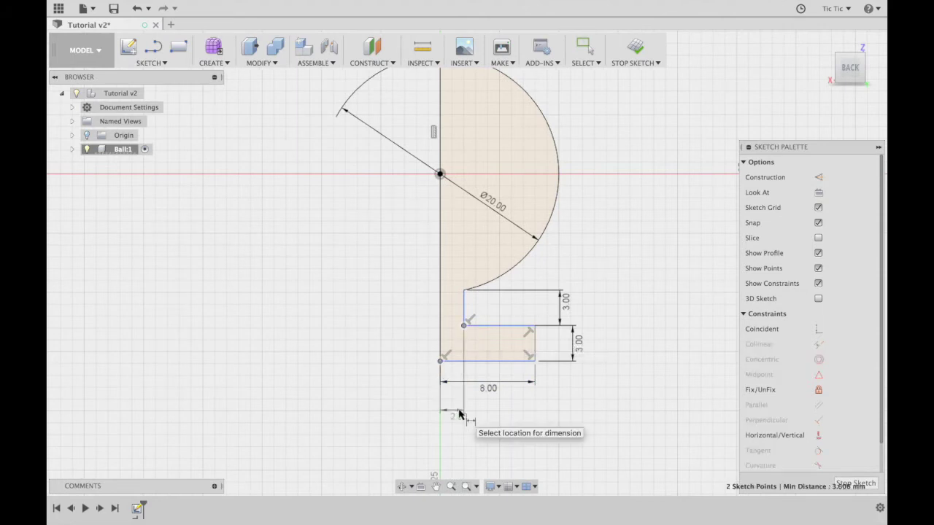
click(456, 415)
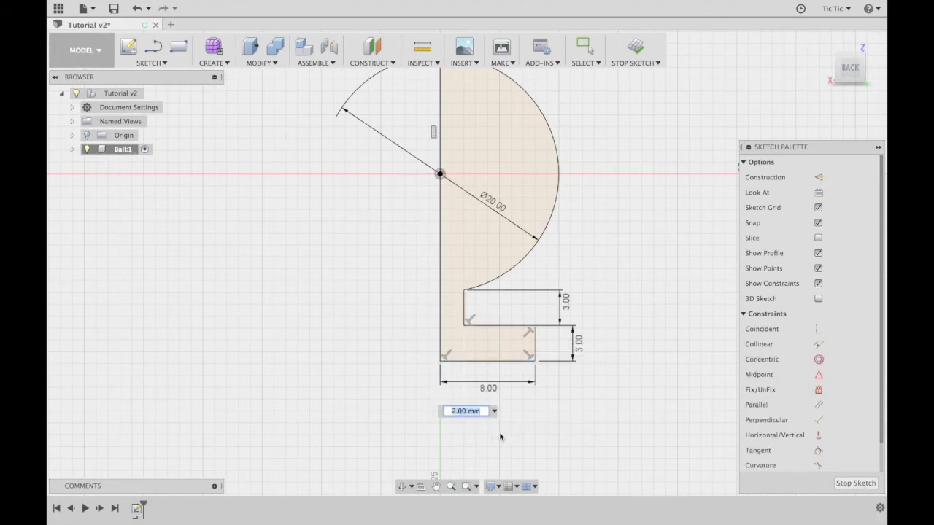
key(Return)
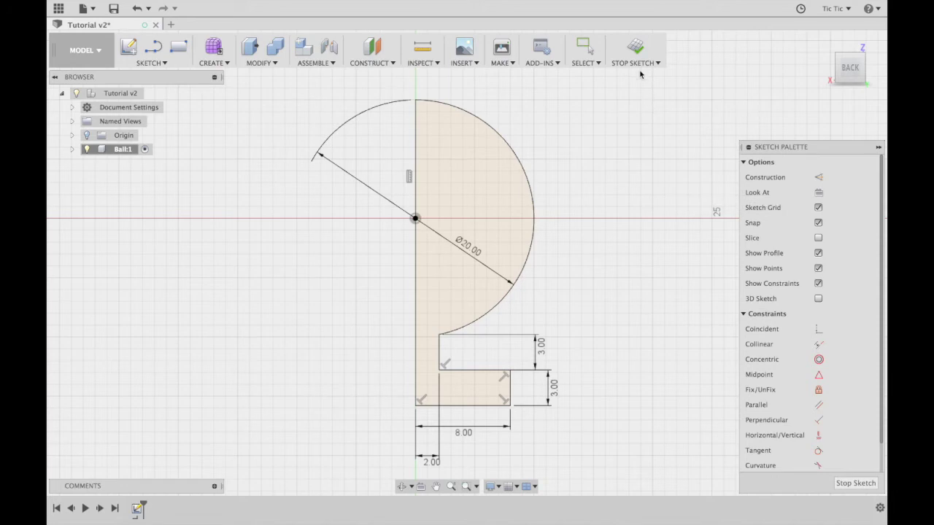
Finish the sketch and revolve the half profile 360 degrees around its long vertical line as a new body.
click(635, 49)
click(228, 63)
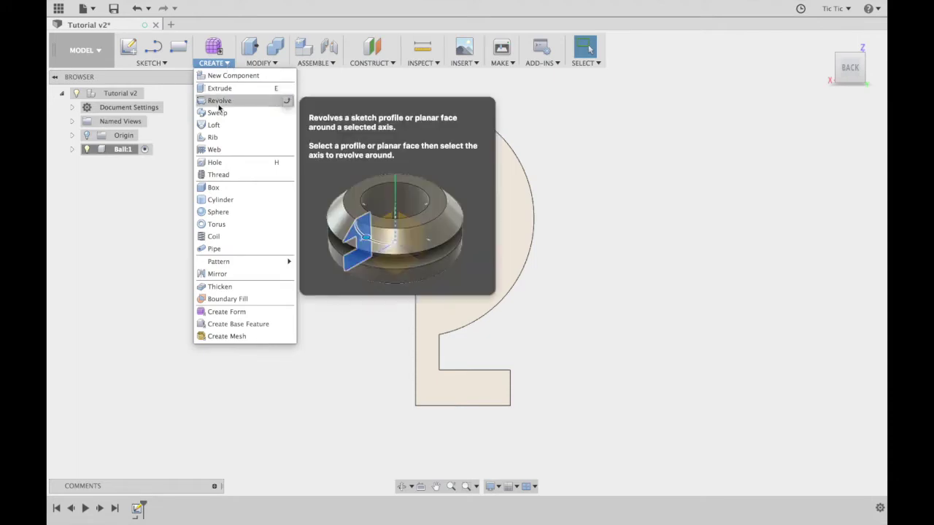
click(219, 104)
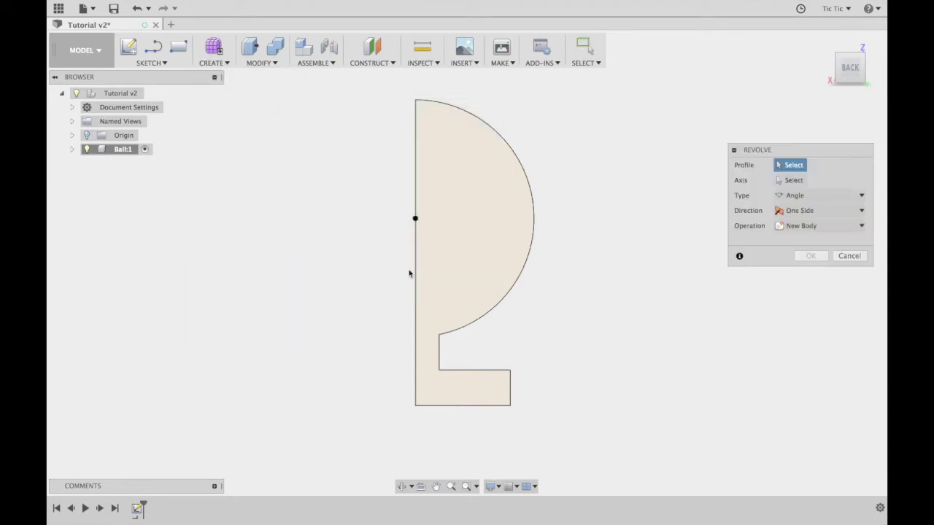
click(467, 203)
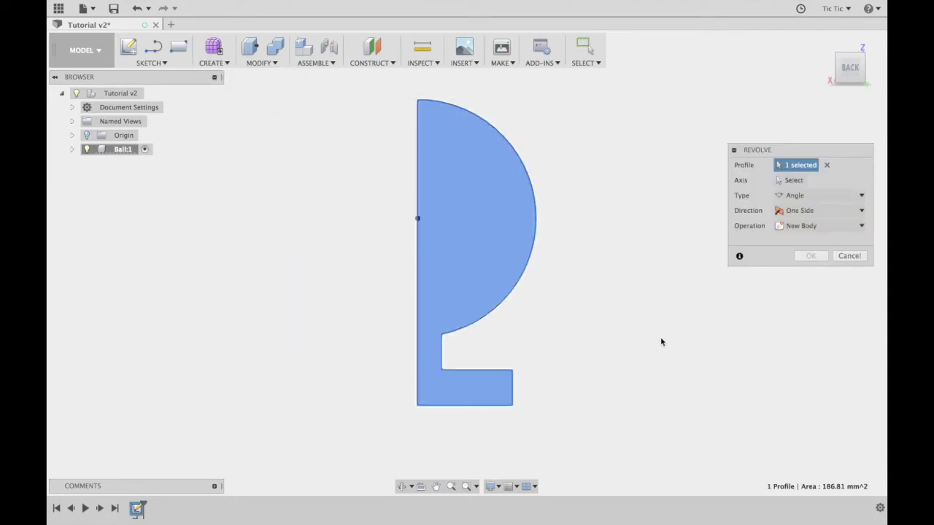
click(791, 180)
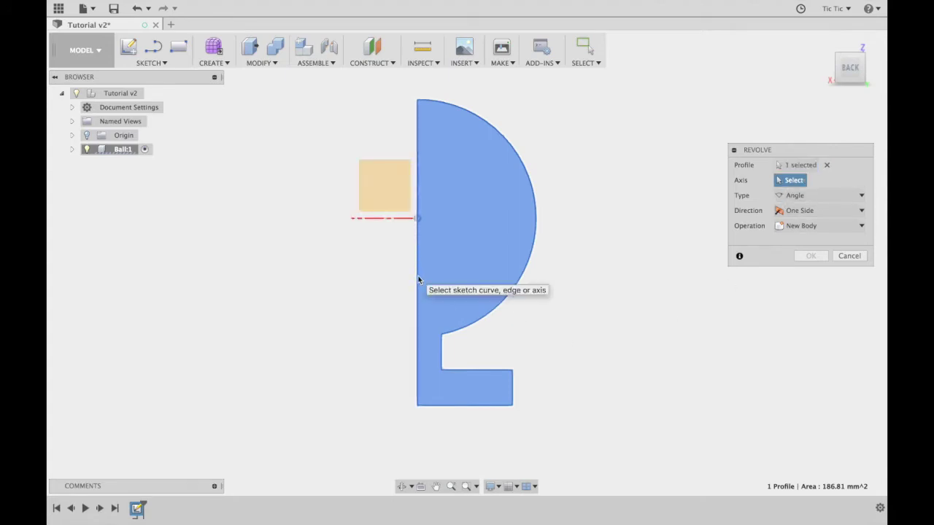
click(417, 280)
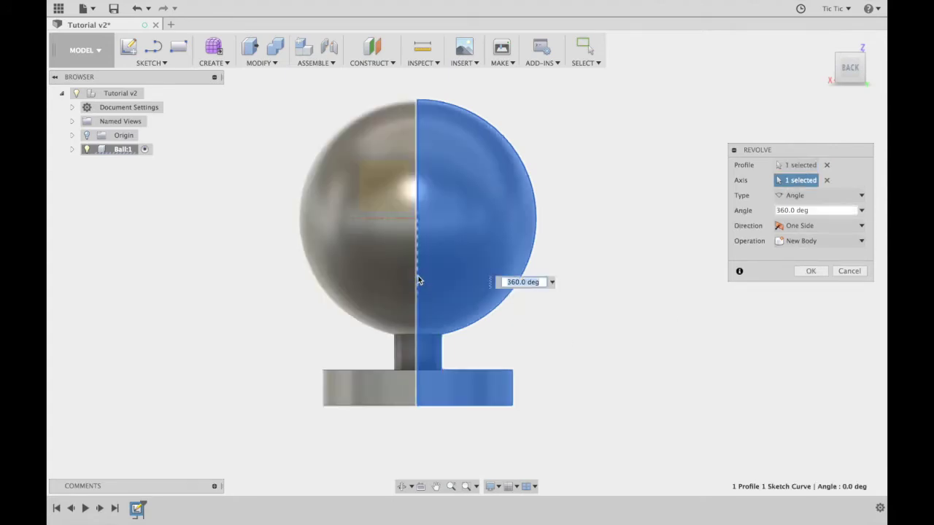
click(811, 271)
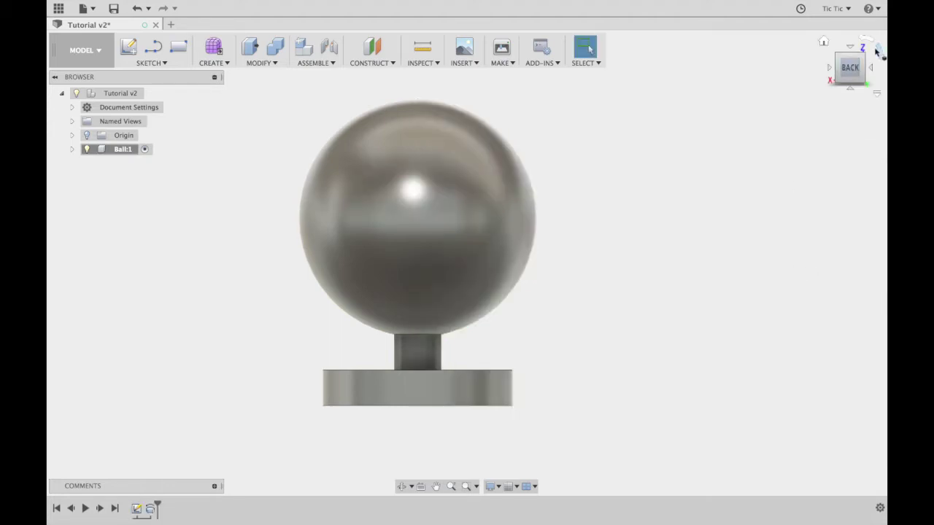
click(823, 42)
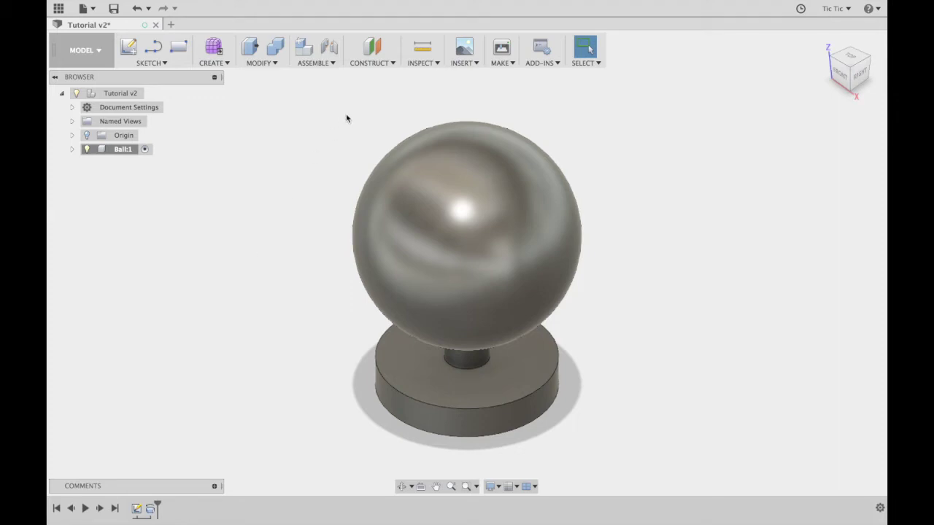
Apply the Plastic - Glossy (Green) appearance to the whole ball body.
click(393, 65)
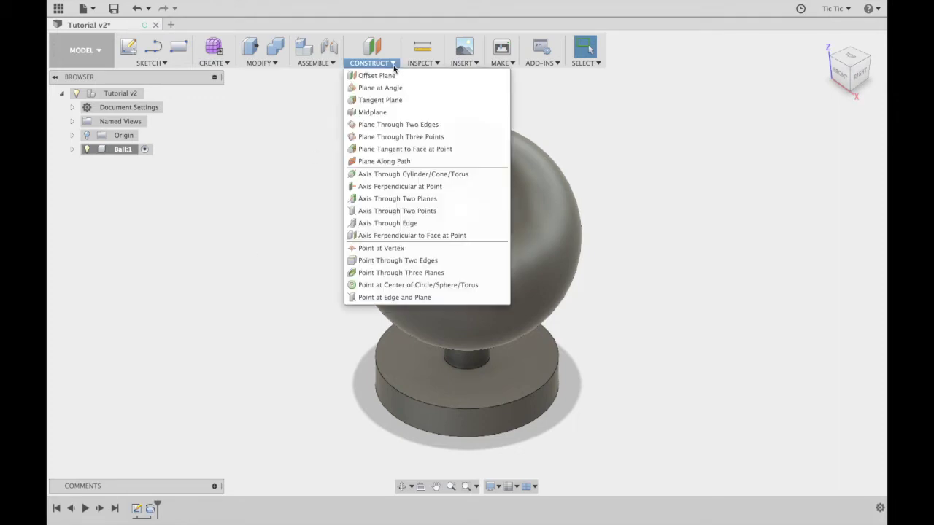
click(211, 63)
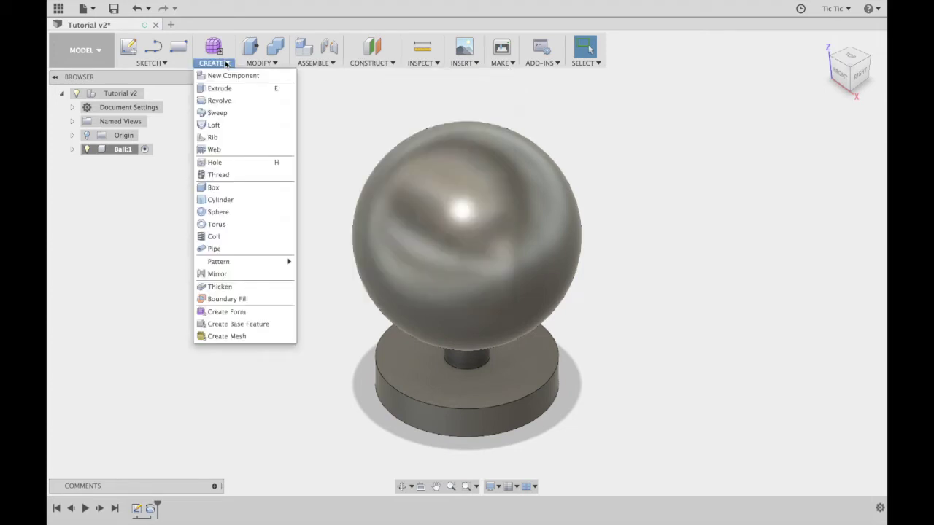
click(259, 63)
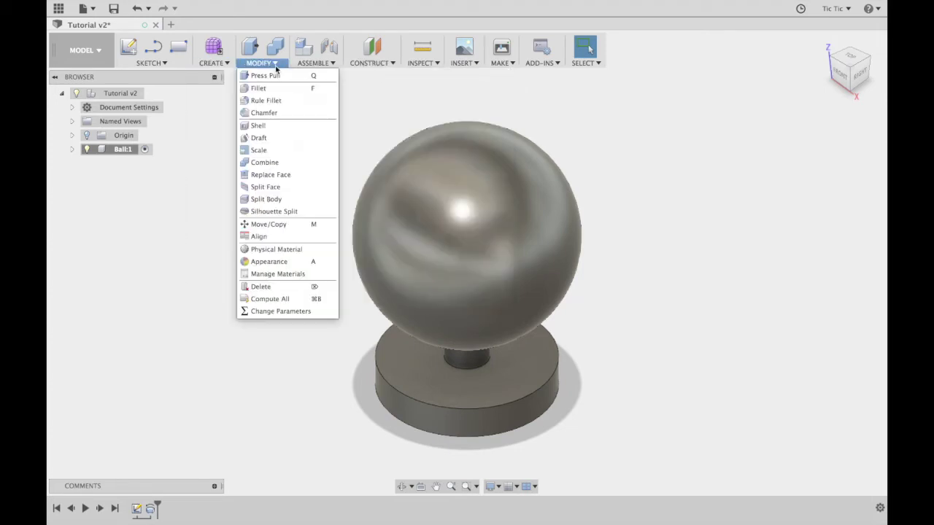
click(266, 262)
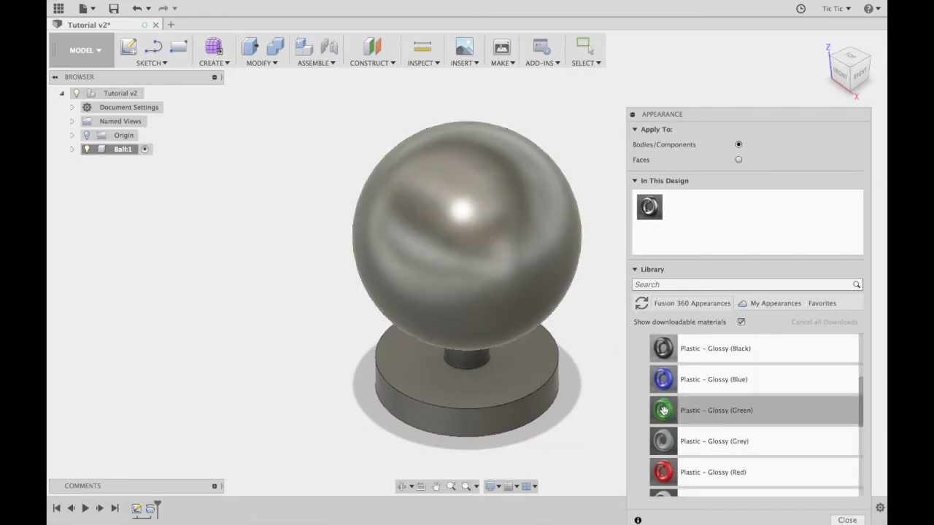
drag(663, 410, 499, 286)
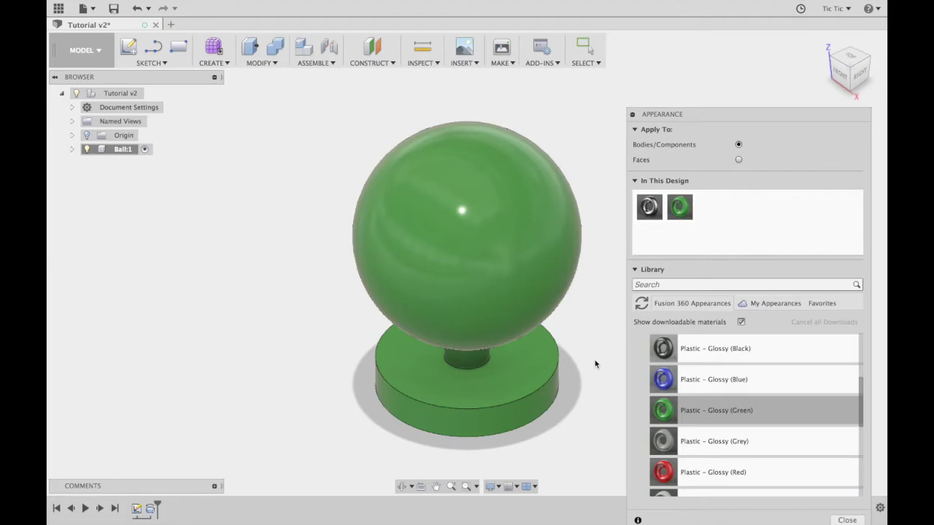
click(632, 114)
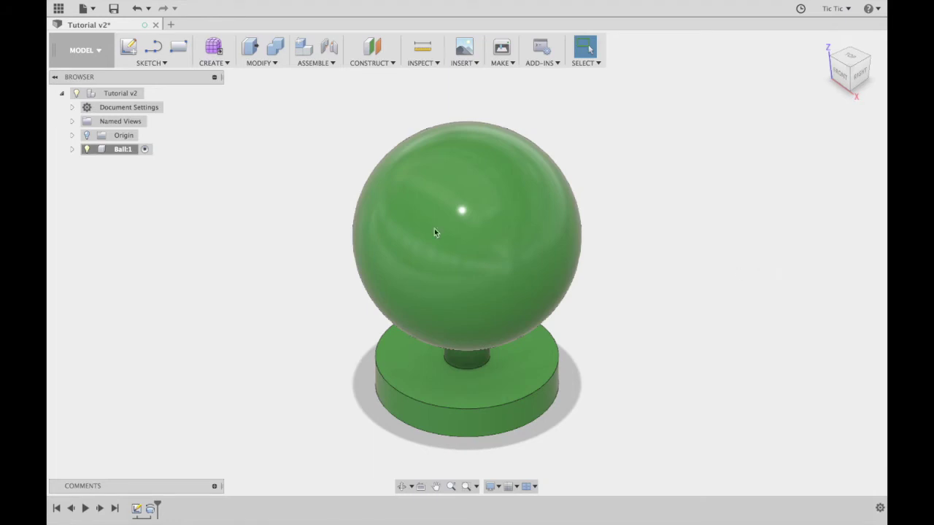
Activate the top-level assembly and create a new empty component named Socket in it.
click(151, 95)
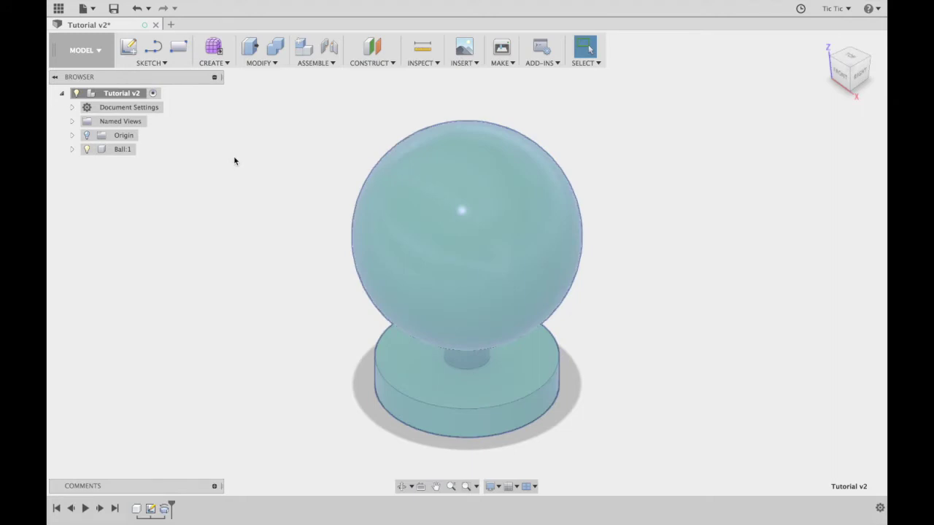
click(224, 63)
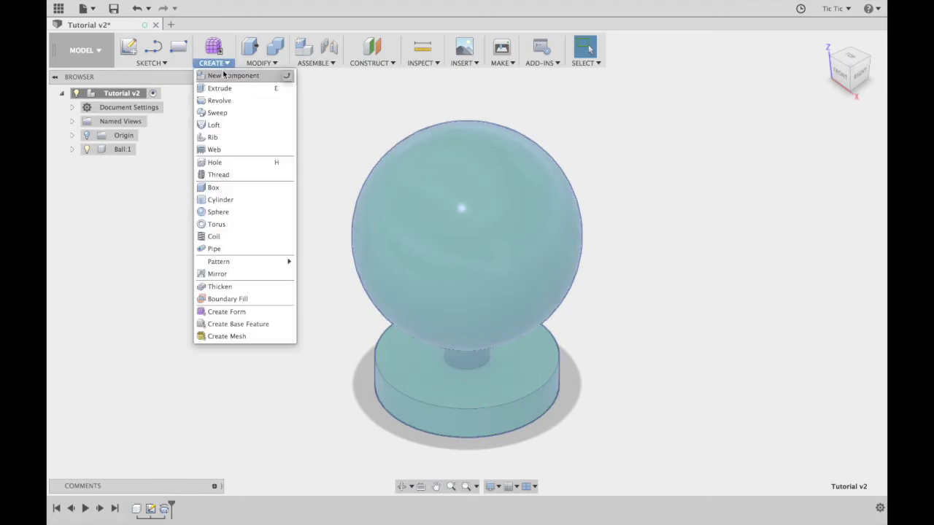
click(224, 75)
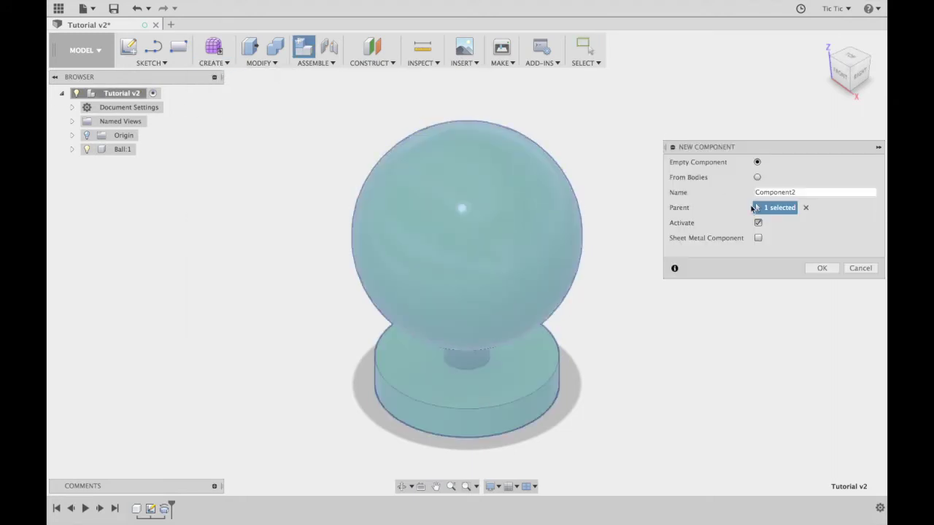
drag(810, 192, 751, 195)
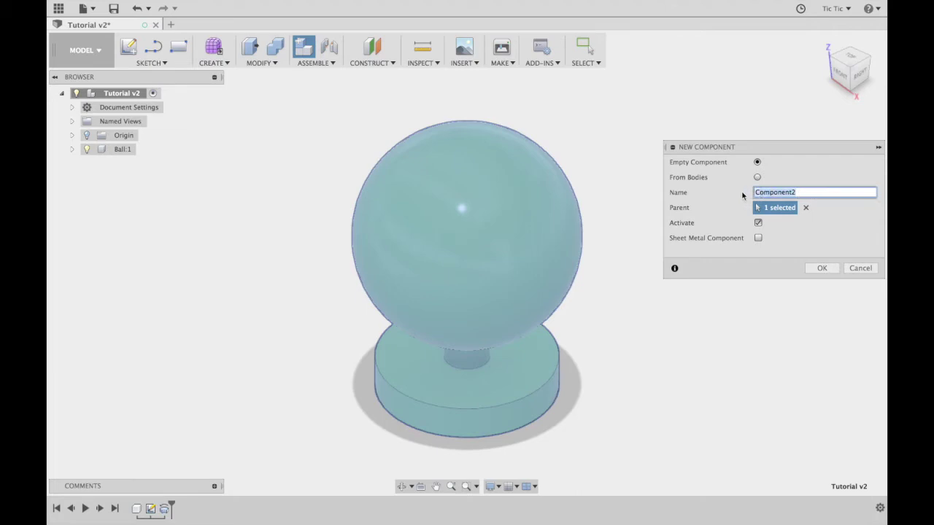
text(So)
click(822, 268)
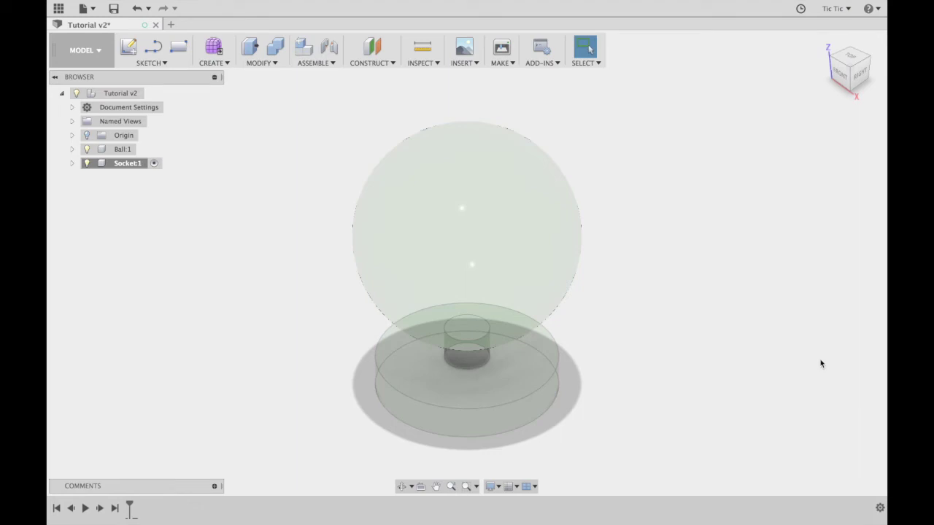
Hide the Ball component's bodies and show its Sketch1 as a reference.
click(71, 150)
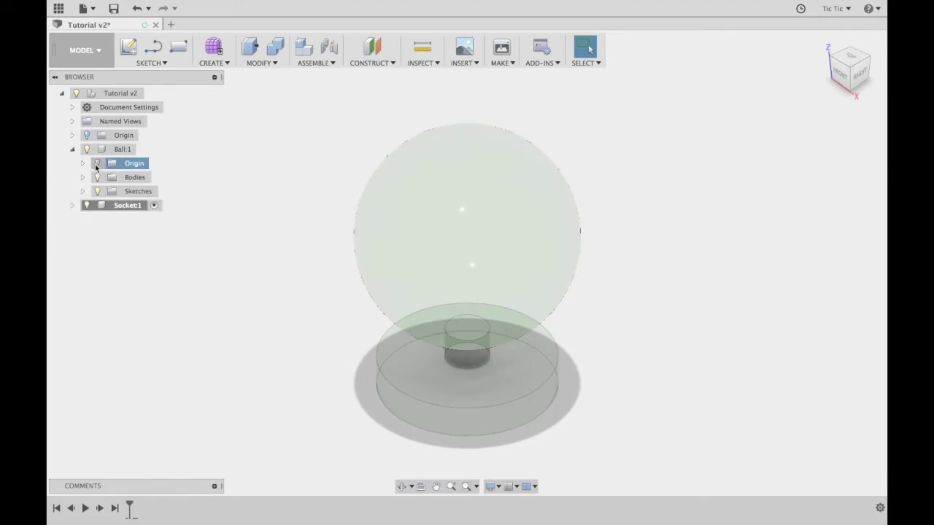
click(97, 177)
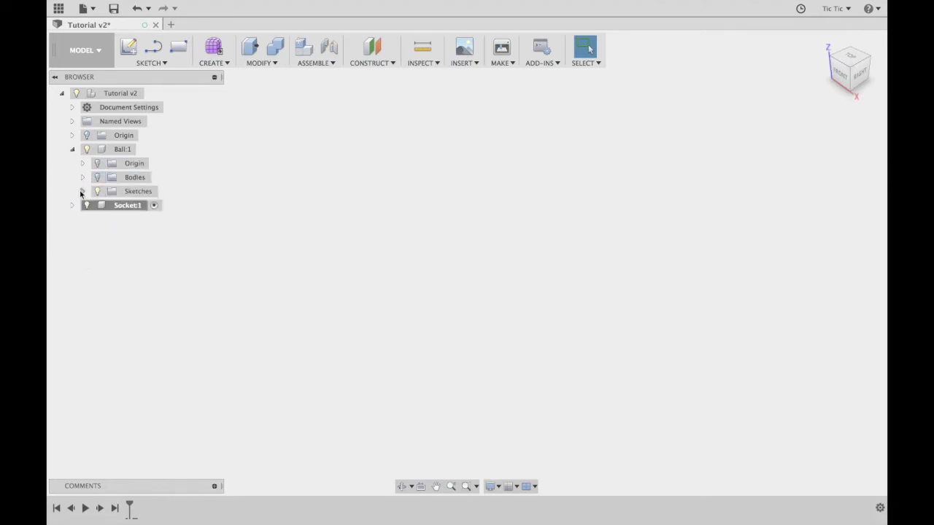
click(83, 191)
click(110, 206)
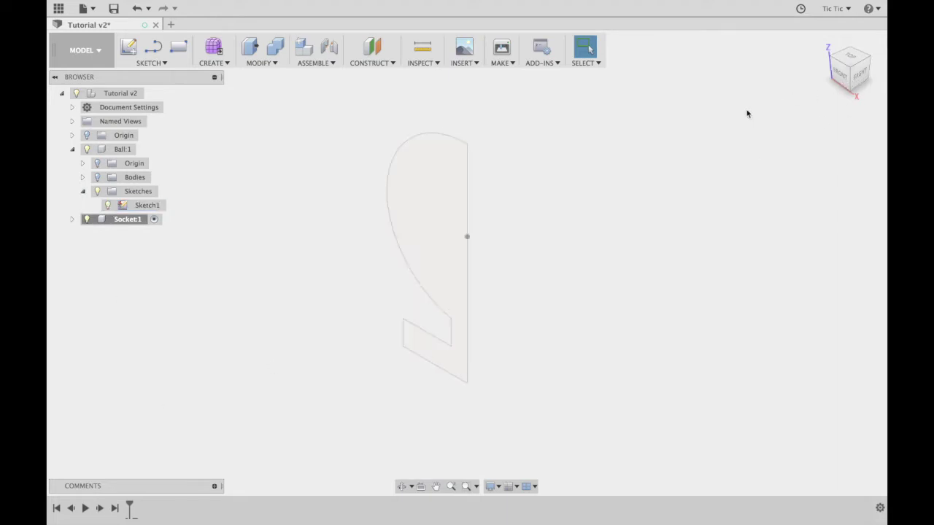
Start a sketch on the front XZ plane in the Socket component and draw a 20.5 mm diameter circle centered on the origin.
shift+middle_drag(725, 148, 738, 158)
click(848, 70)
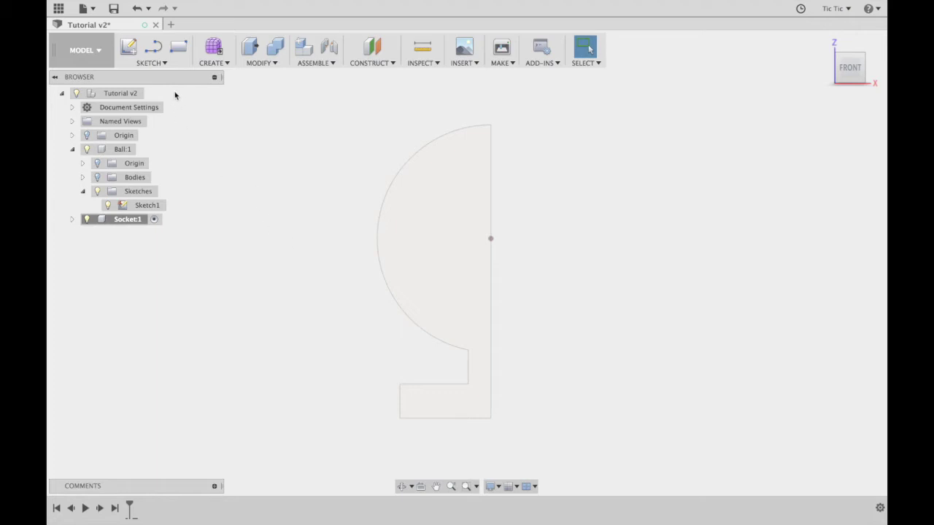
click(166, 64)
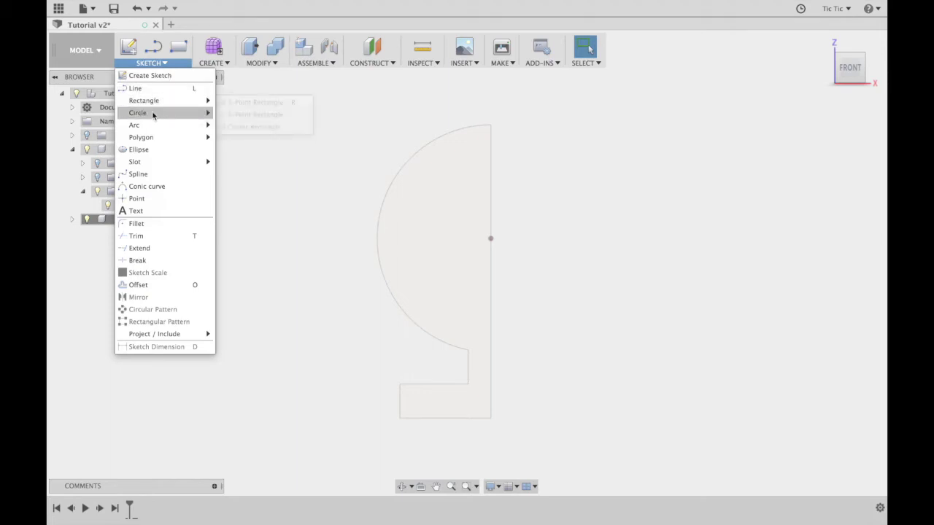
mouse_move(153, 114)
click(239, 115)
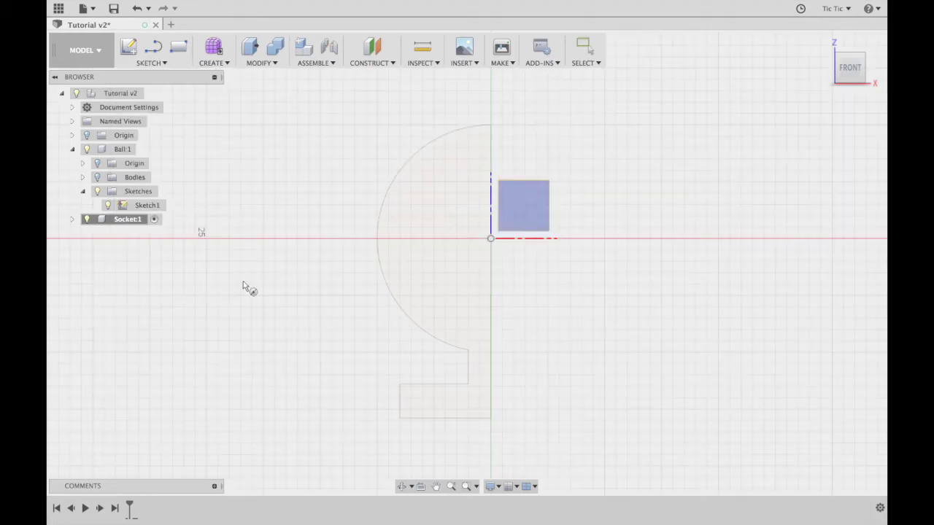
click(417, 216)
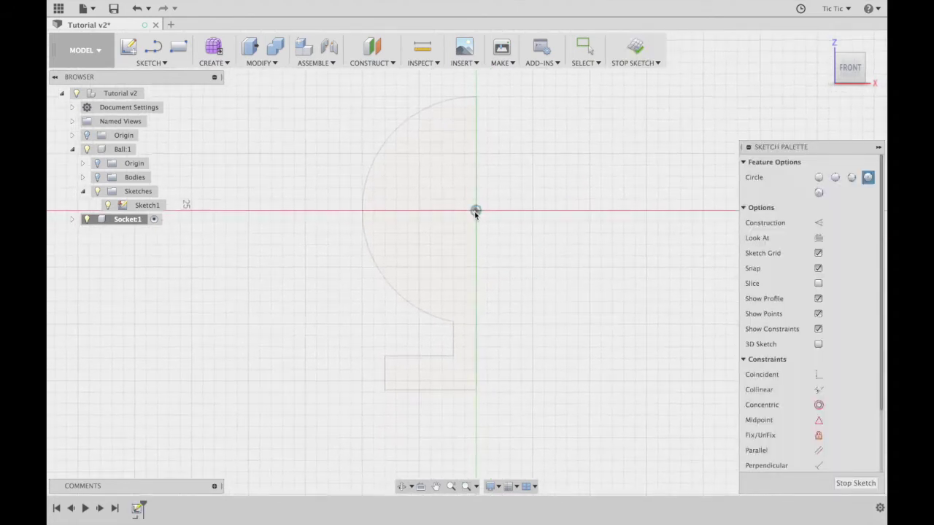
click(475, 209)
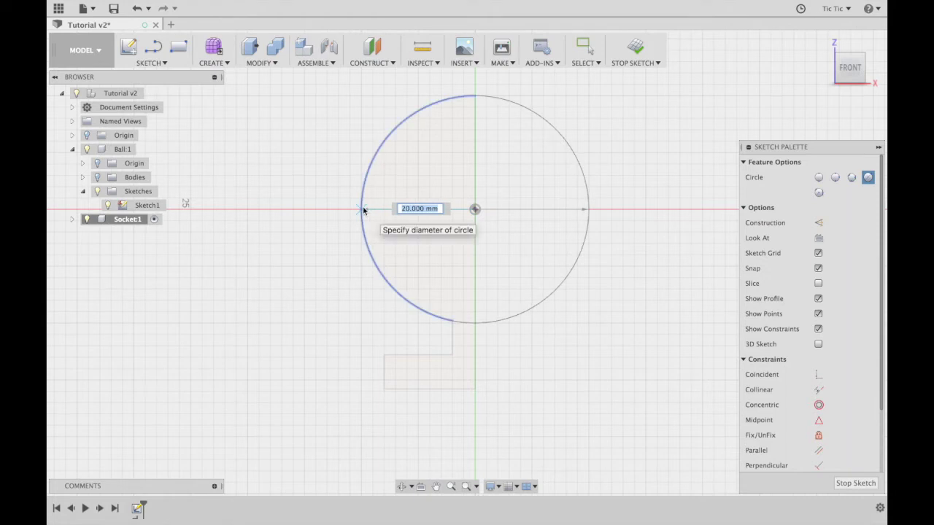
text(20.5)
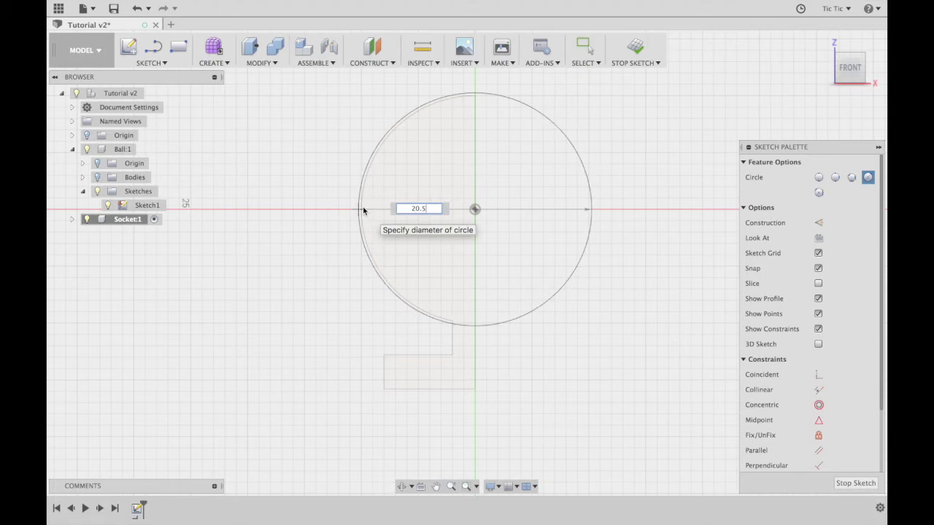
key(Tab)
key(Return)
key(Escape)
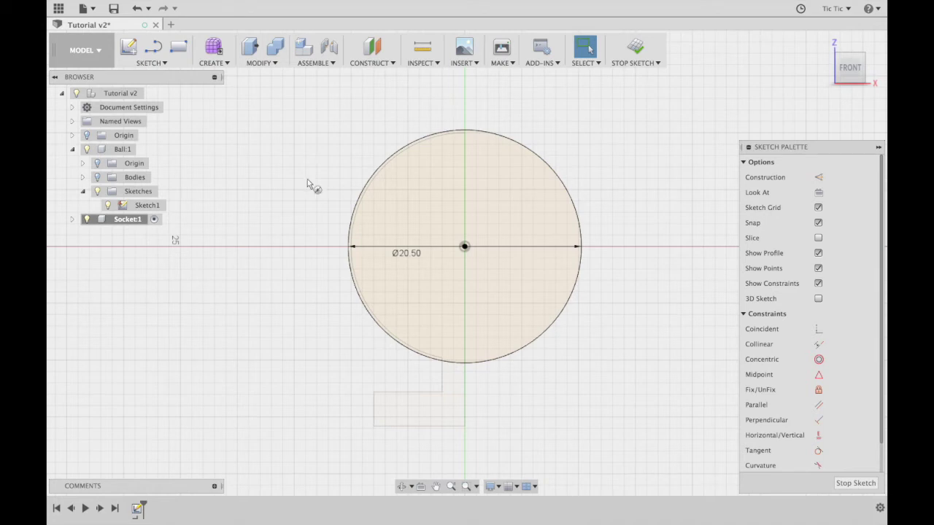
Draw a second circle, 23 mm in diameter, concentric with the 20.5 mm circle.
key(c)
click(465, 246)
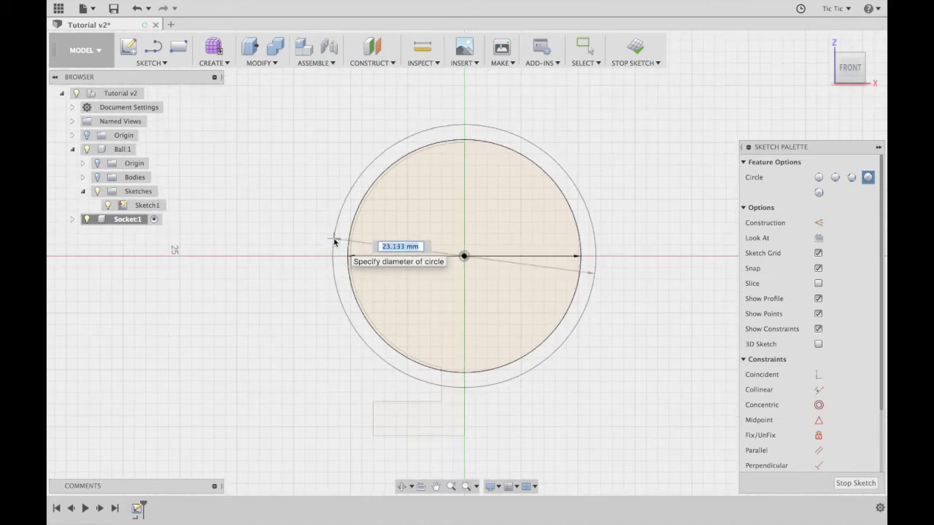
text(23)
key(Return)
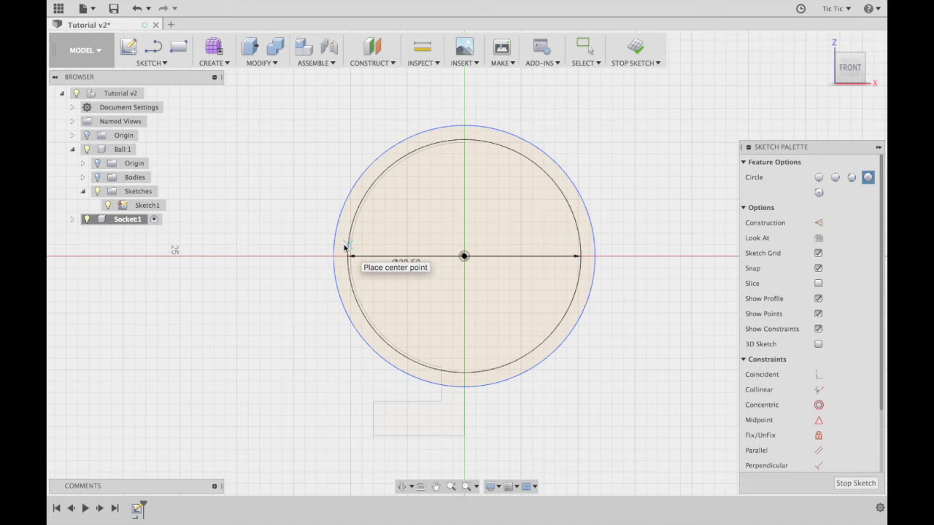
Draw a vertical line from the bottom of the 23 mm circle up through the origin to a point above both circles.
scroll(345, 248, down, 2)
scroll(344, 248, up, 5)
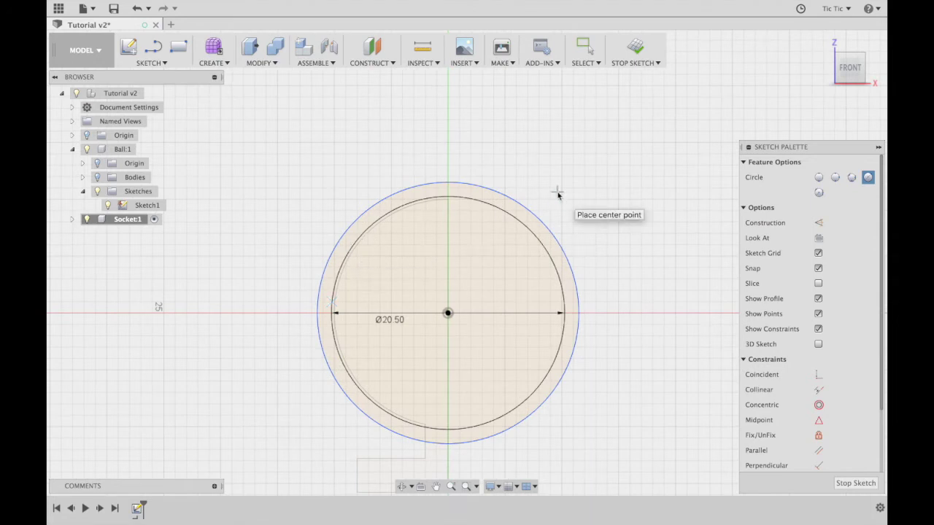
key(l)
scroll(558, 195, down, 3)
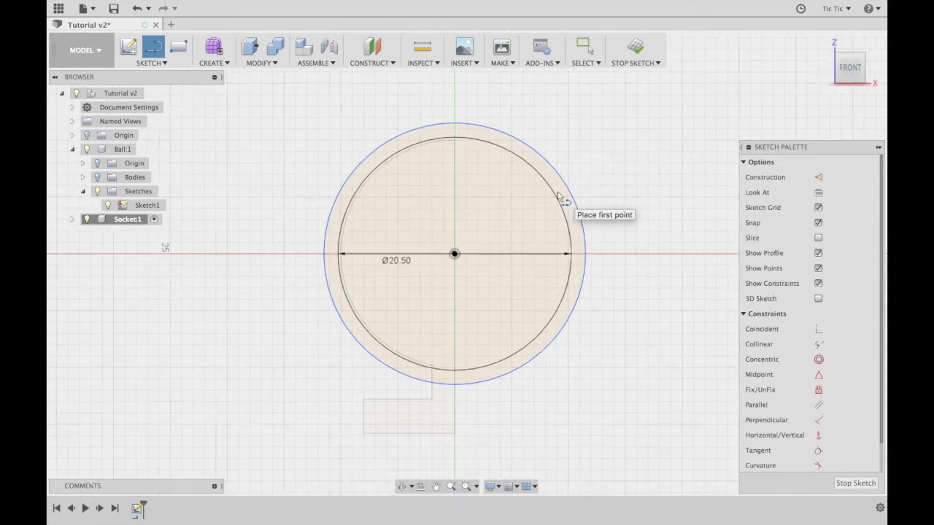
click(455, 385)
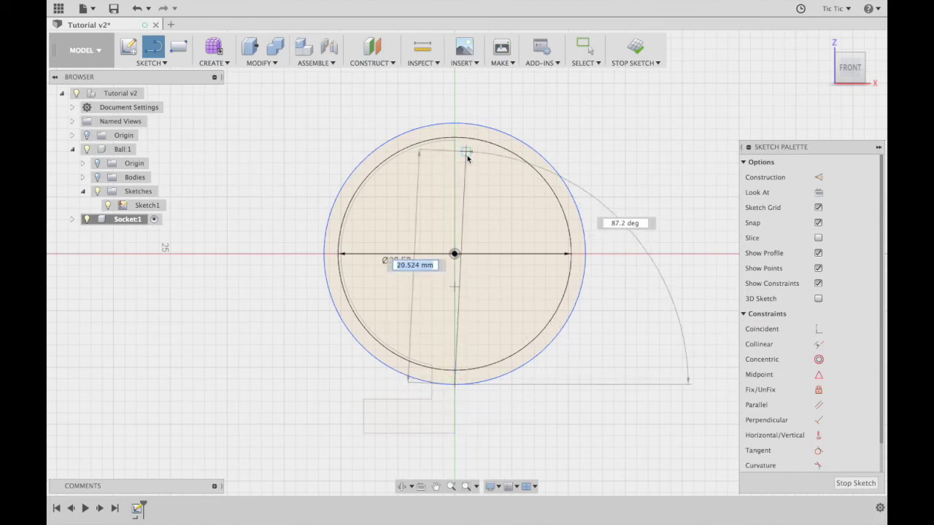
scroll(458, 94, up, 3)
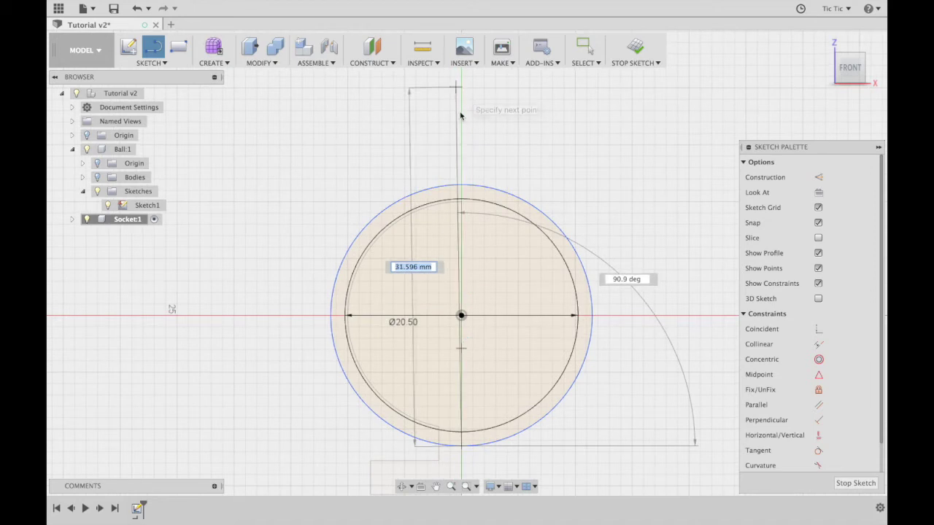
click(462, 102)
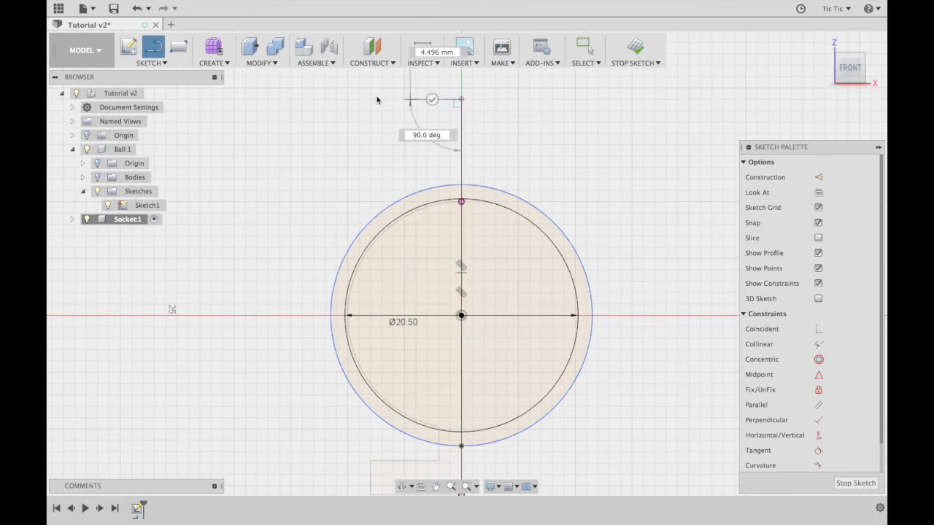
Continue the line into a stepped flange outline with an underside about 7 mm long and a neck about 3.7 mm down to the outer circle.
click(357, 100)
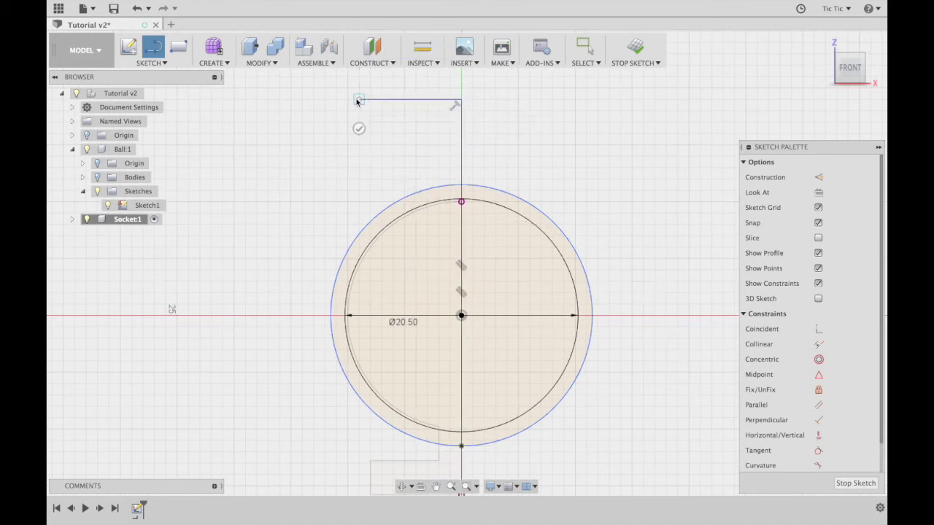
click(360, 145)
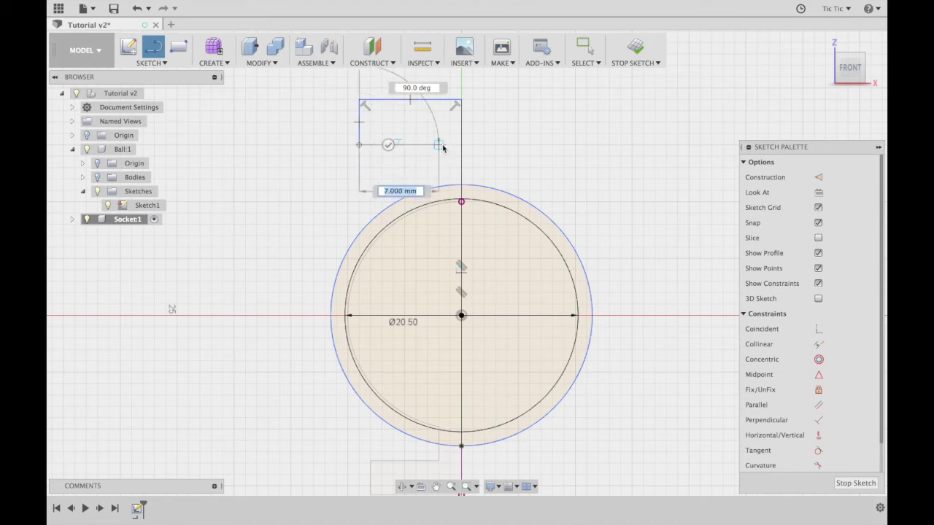
click(438, 145)
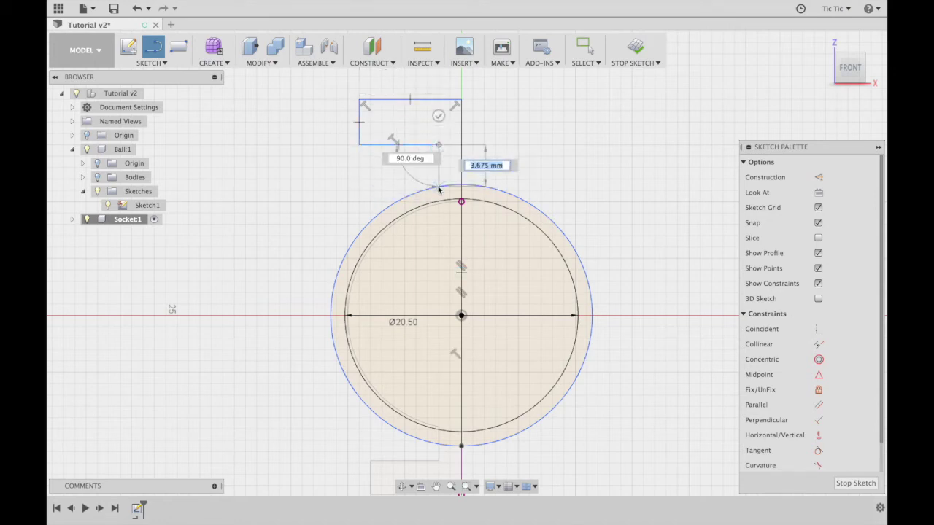
click(438, 189)
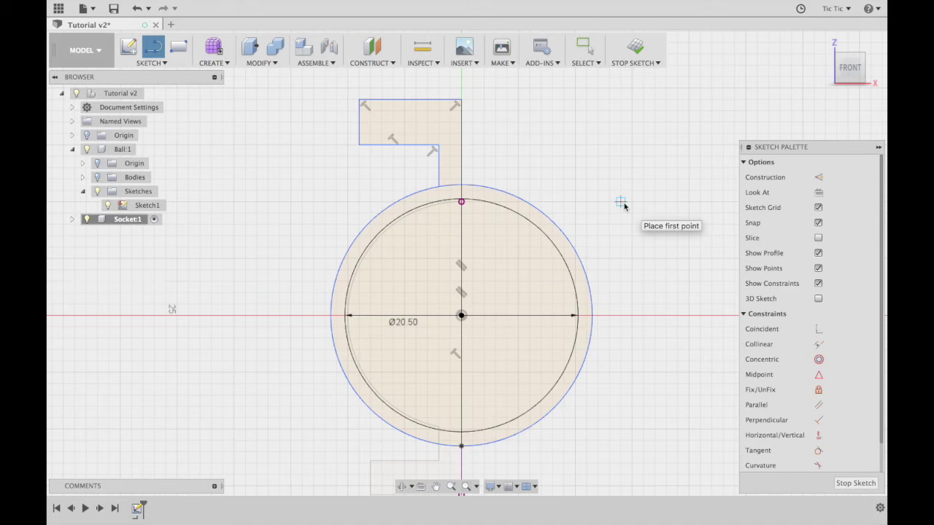
Trim the right halves of both circles, the outer arc inside the neck, and the vertical line inside the inner circle.
key(t)
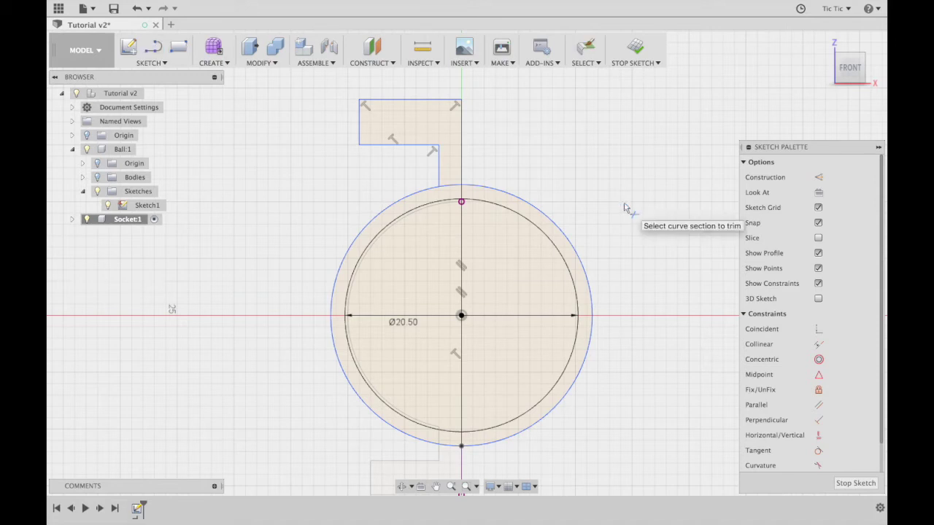
click(560, 231)
click(552, 243)
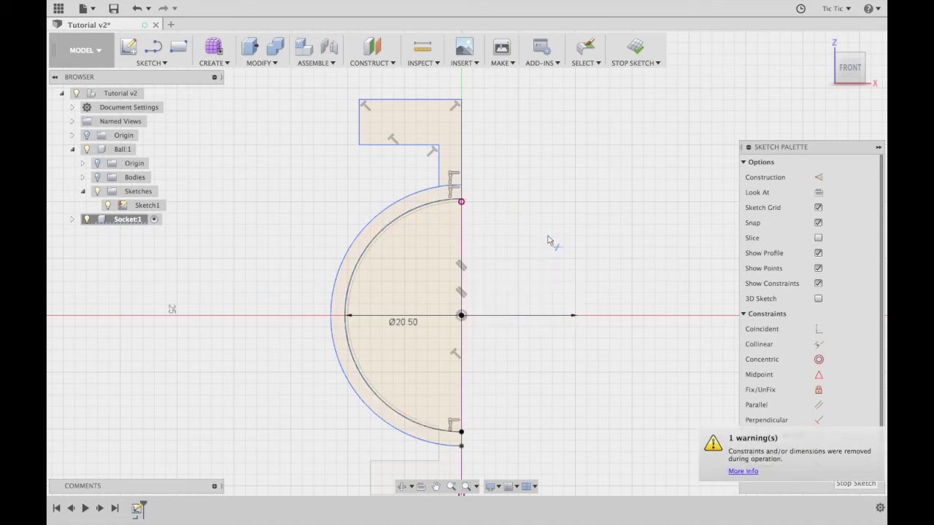
click(453, 190)
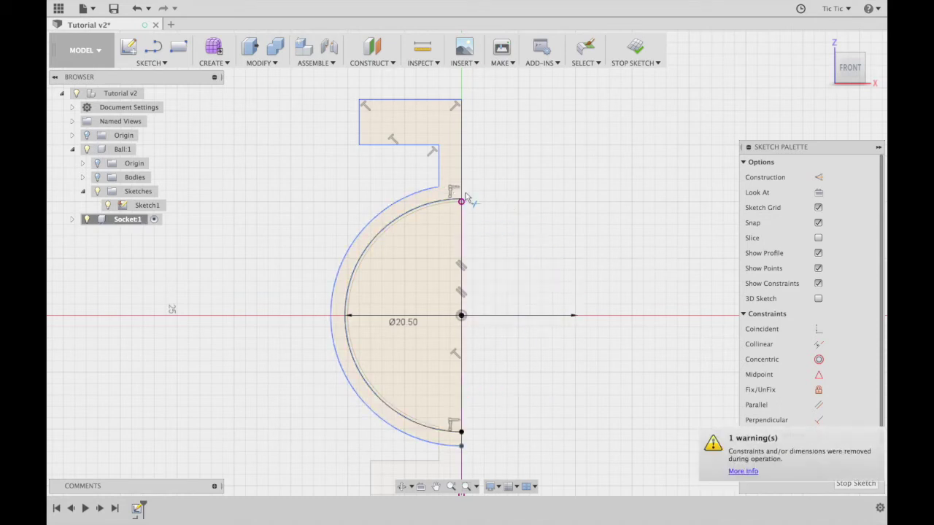
click(463, 235)
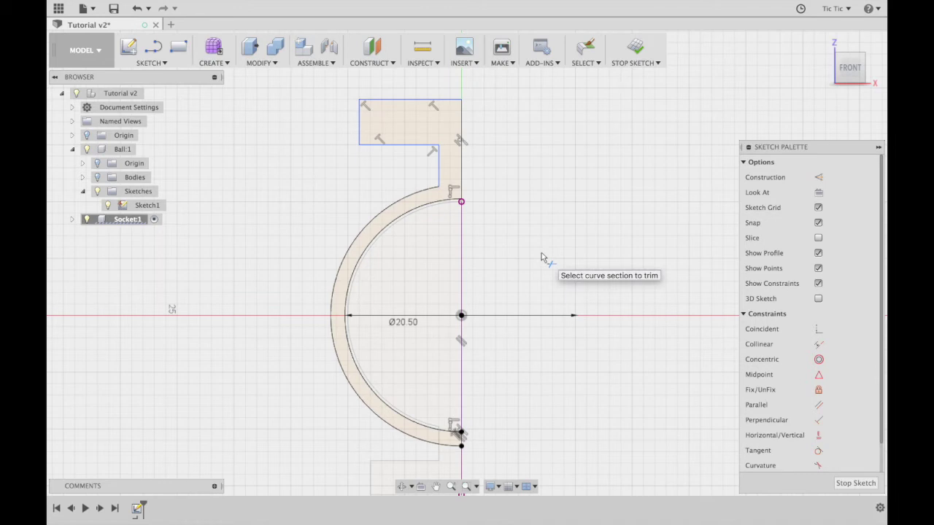
Draw a horizontal line about 22 mm long from the origin leftward through both arcs.
scroll(541, 258, down, 1)
scroll(541, 257, left, 2)
scroll(541, 253, up, 1)
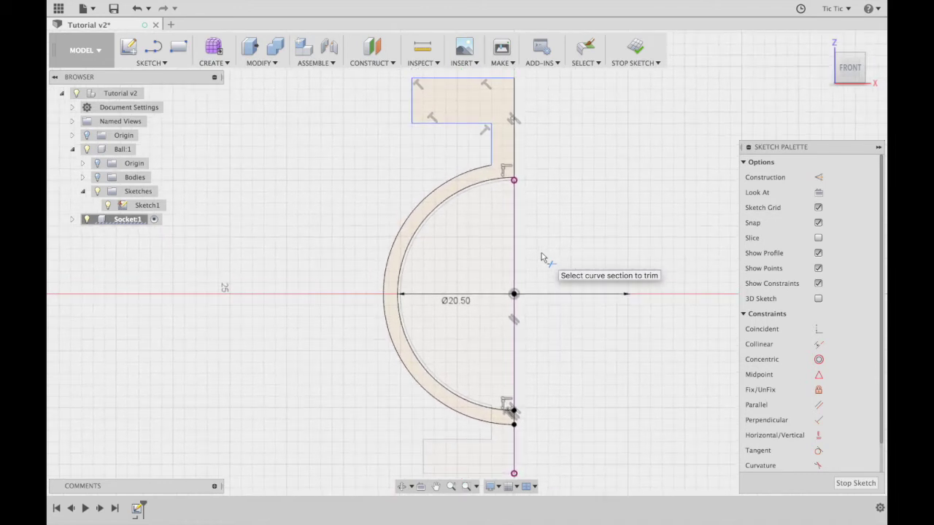
scroll(571, 295, up, 1)
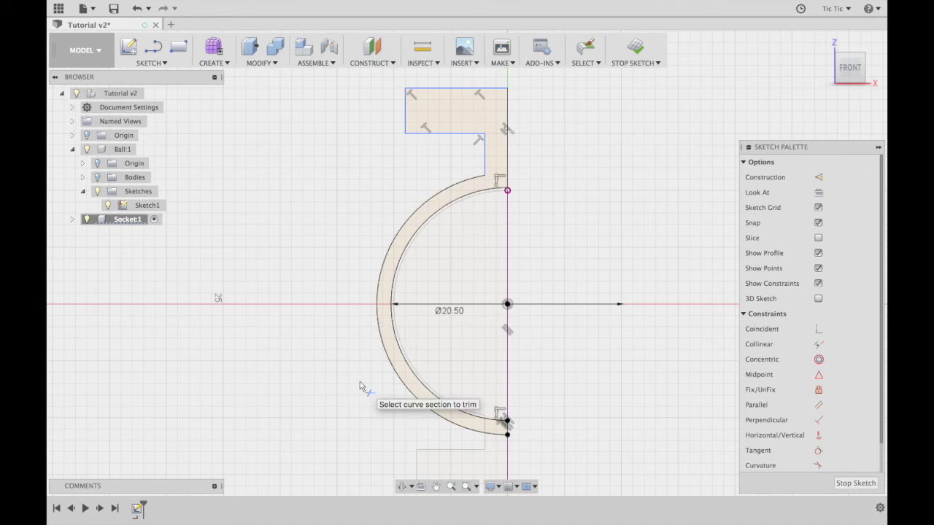
key(l)
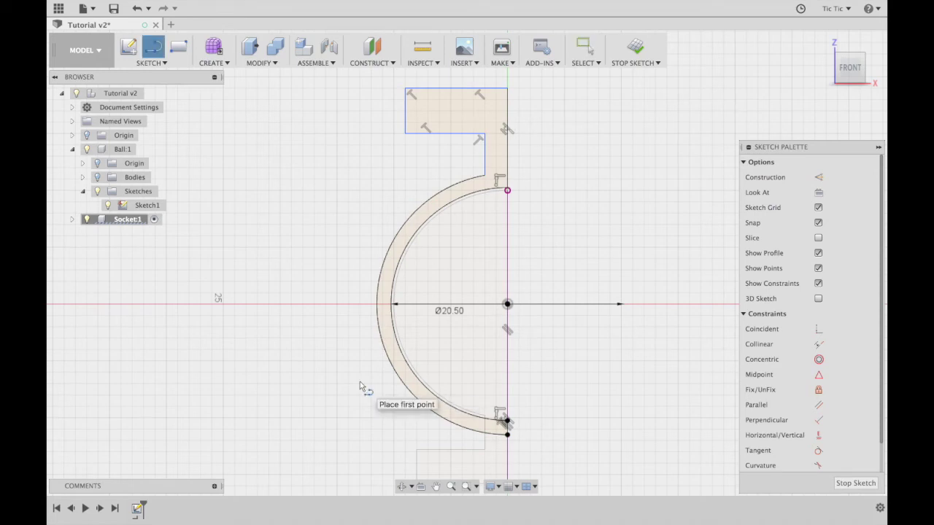
click(507, 305)
click(257, 305)
click(257, 333)
key(Escape)
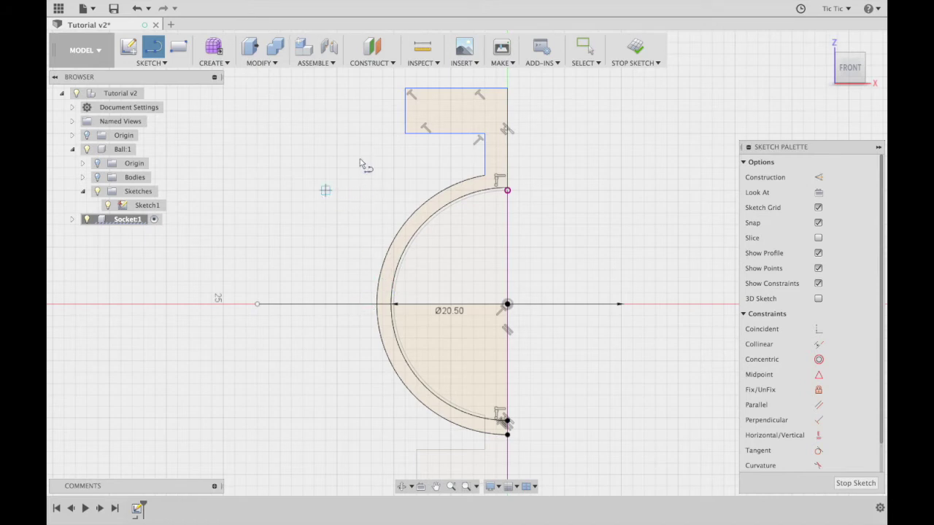
Convert the horizontal line through the origin to construction geometry.
scroll(508, 81, down, 1)
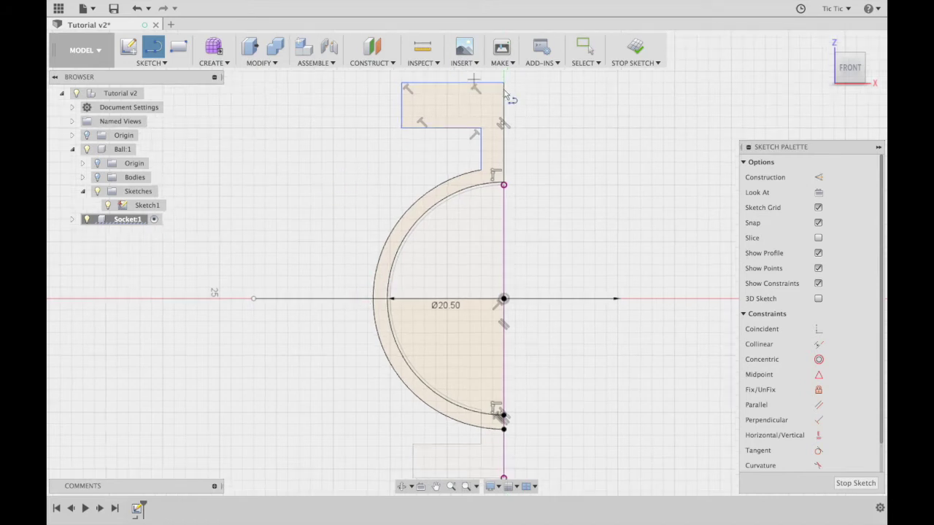
click(584, 45)
click(308, 299)
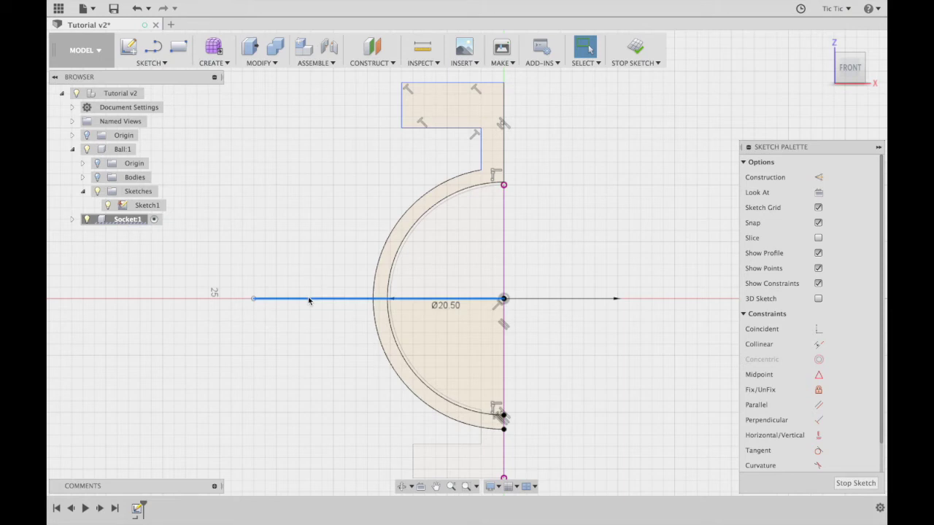
click(820, 179)
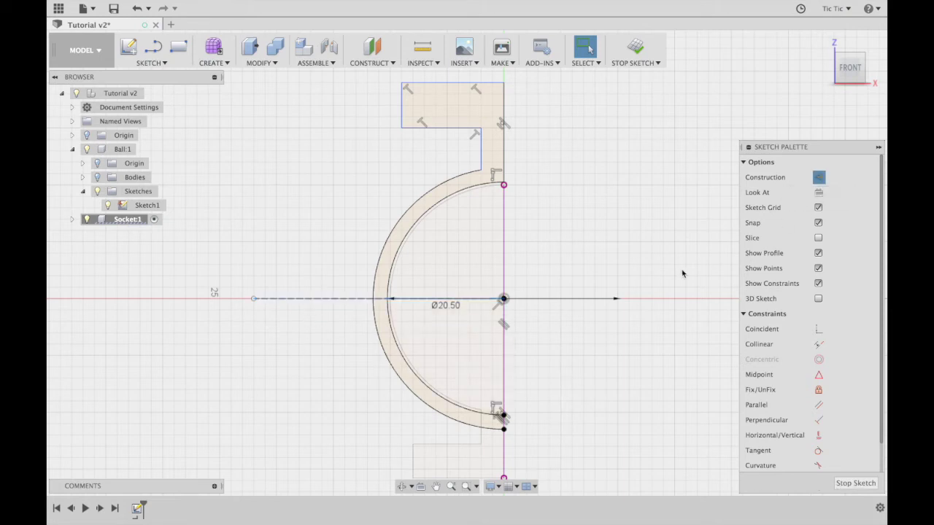
click(351, 363)
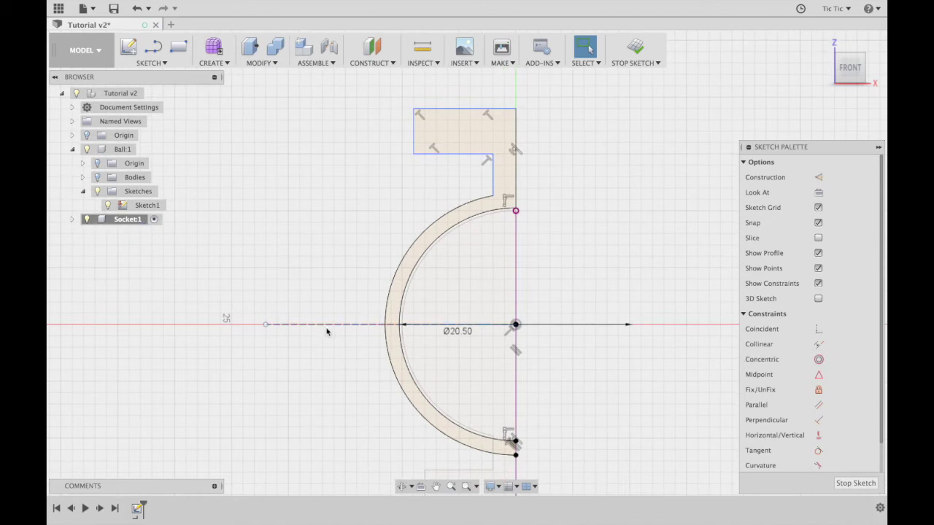
Draw a slanted line from the origin down and left across both arcs, about 32° below the horizontal construction line.
scroll(380, 357, up, 2)
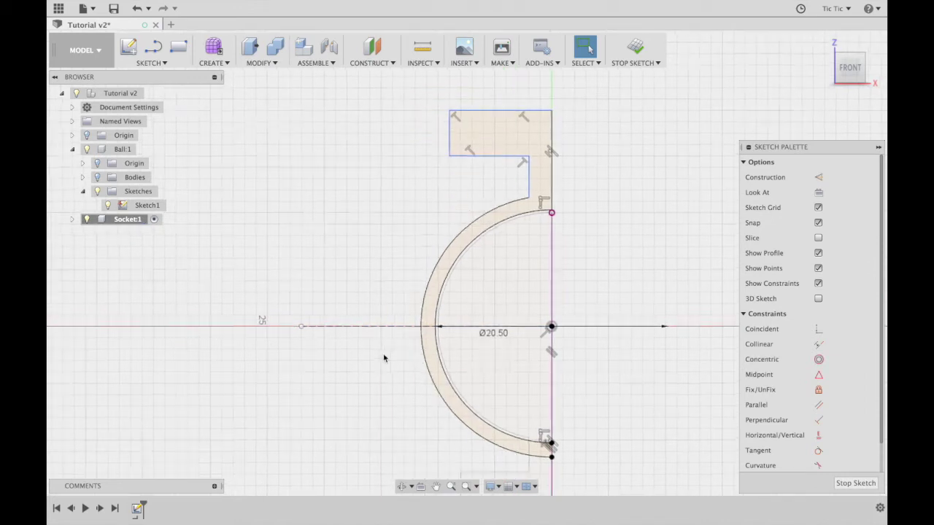
key(l)
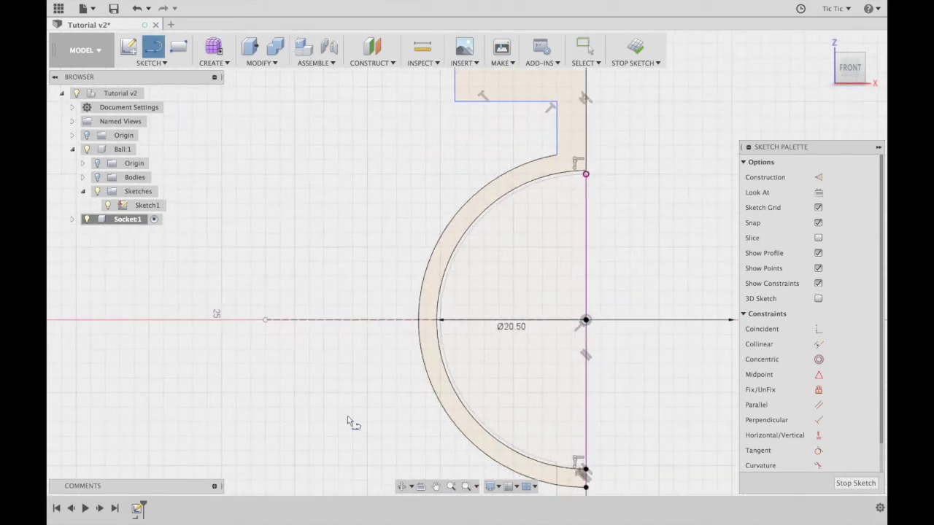
click(585, 319)
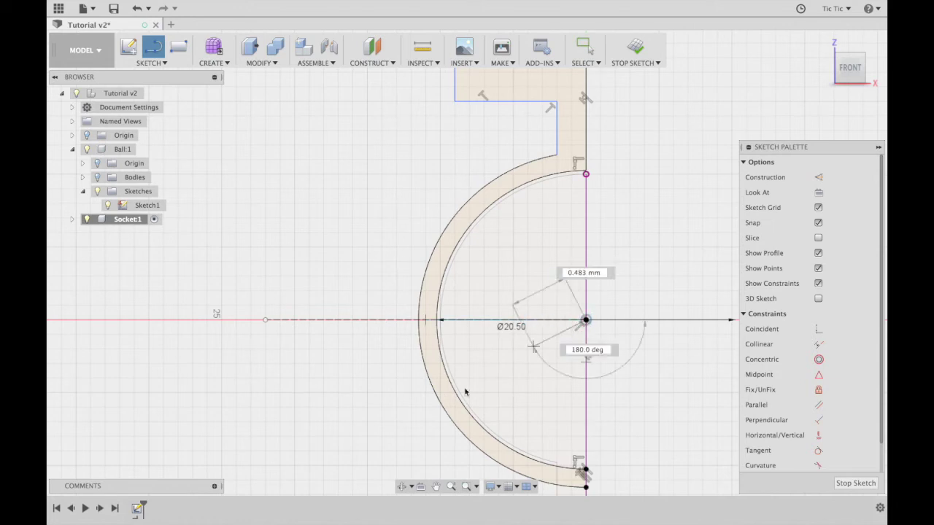
click(353, 465)
key(Escape)
middle_drag(395, 423, 380, 345)
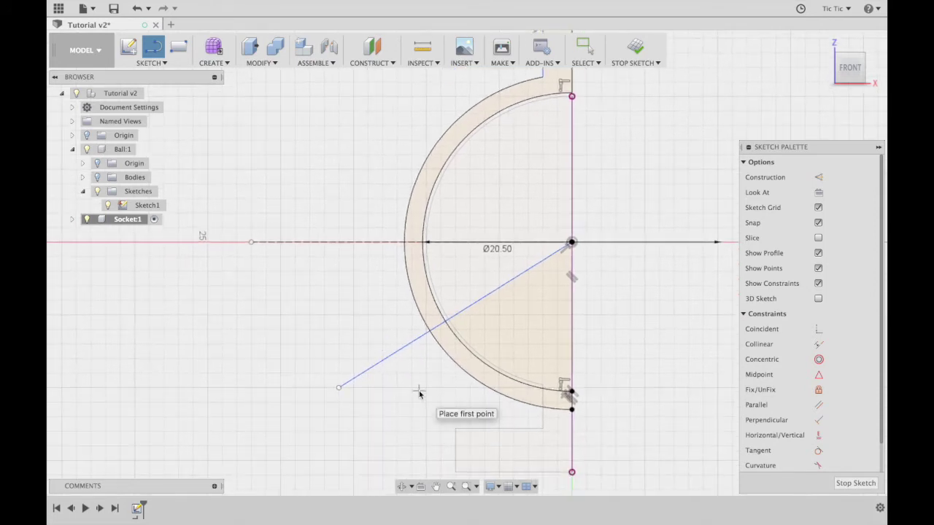
Dimension the angle between the construction line and the slanted line, and set it to 27°.
key(d)
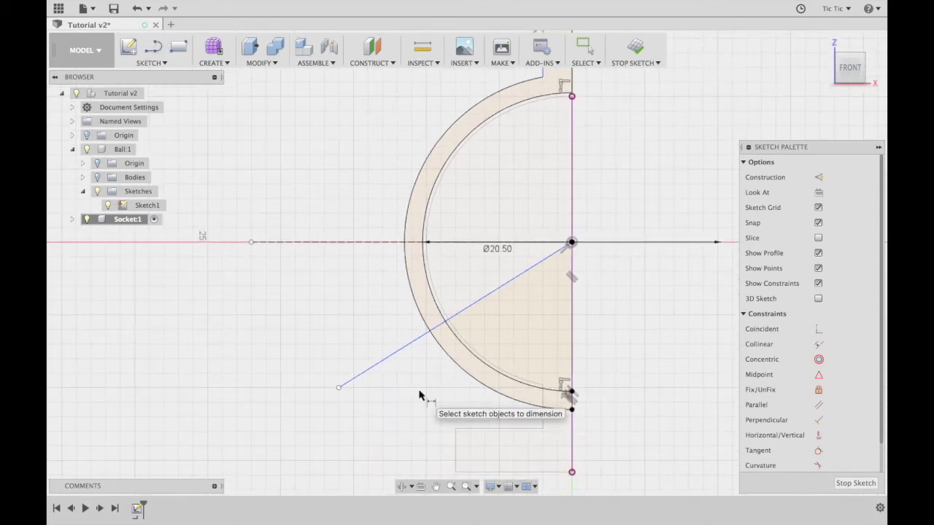
click(377, 242)
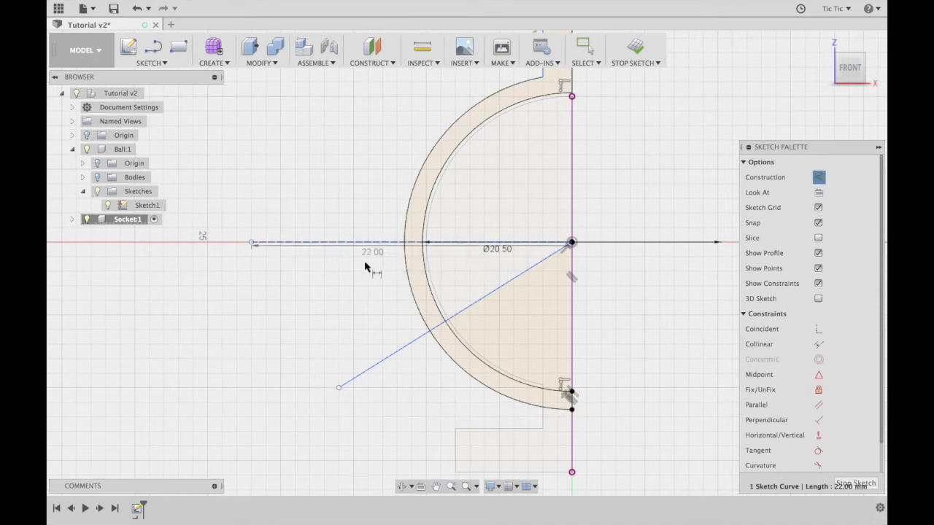
click(394, 357)
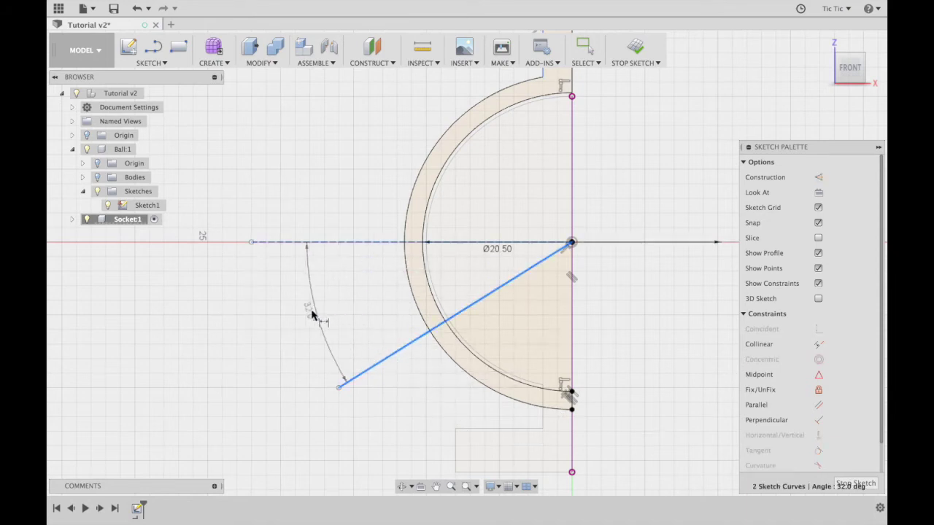
click(309, 313)
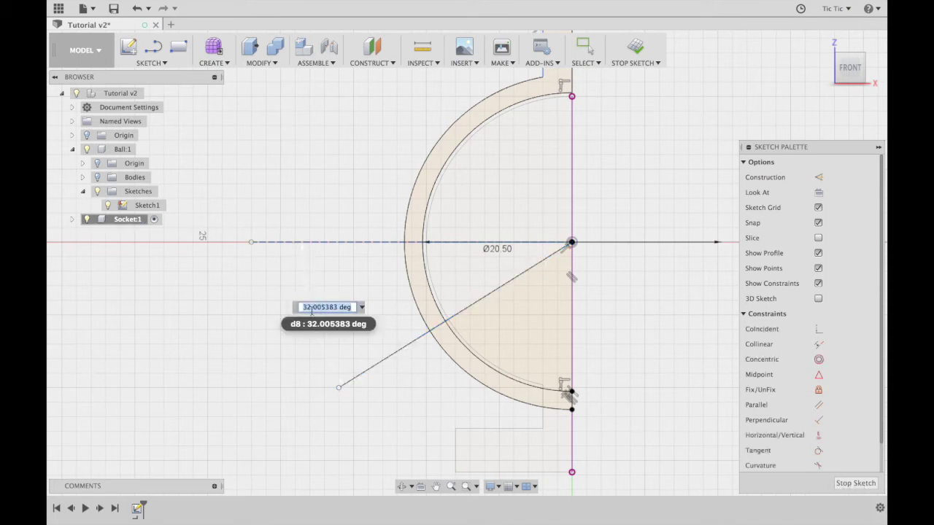
text(27)
key(Return)
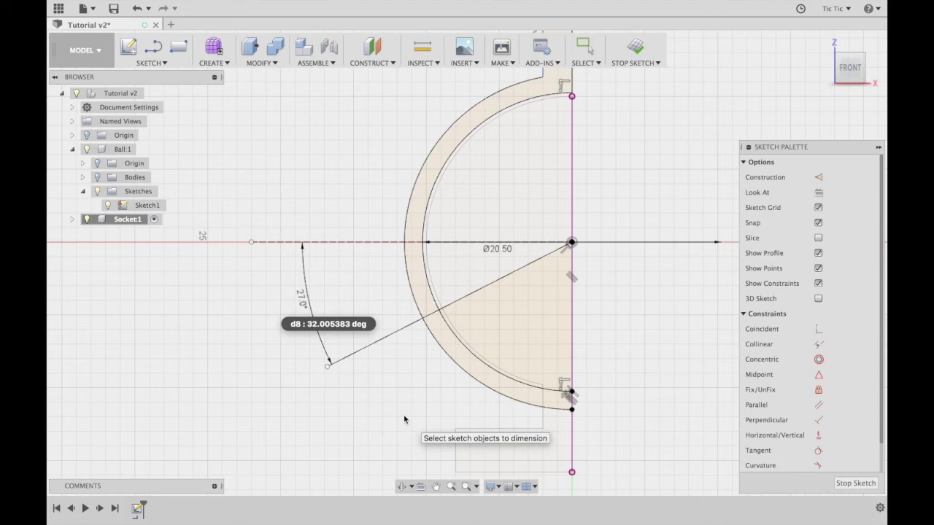
key(Escape)
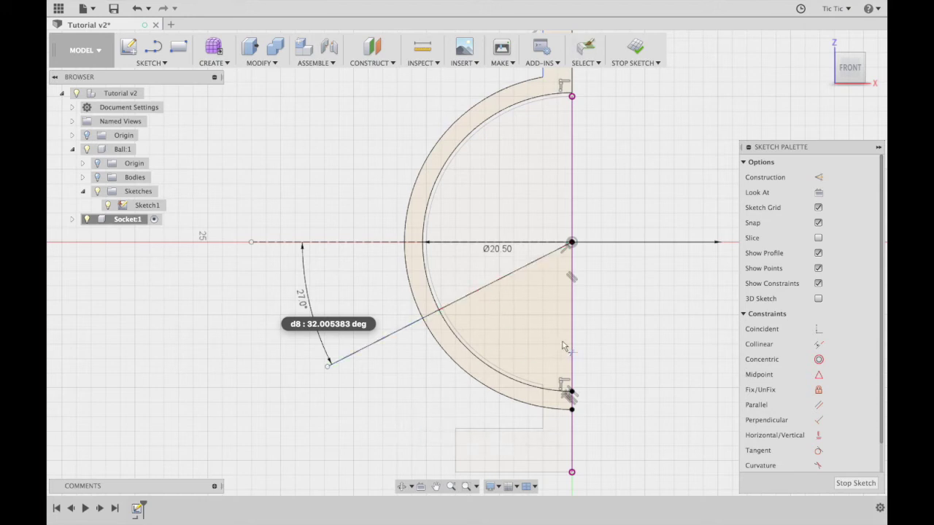
Trim both arcs below the slanted line, the leftover vertical segment between them, and the slanted line outside the socket wall.
click(544, 390)
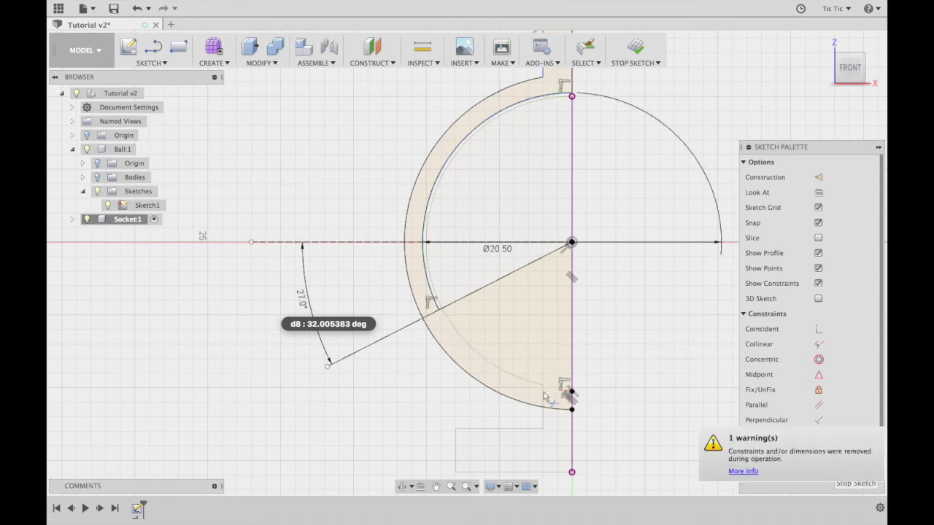
click(541, 407)
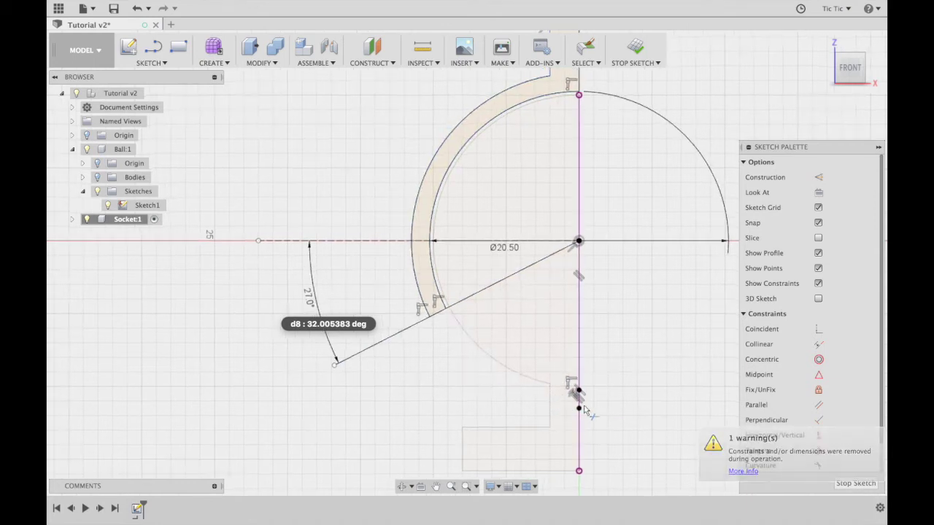
click(579, 397)
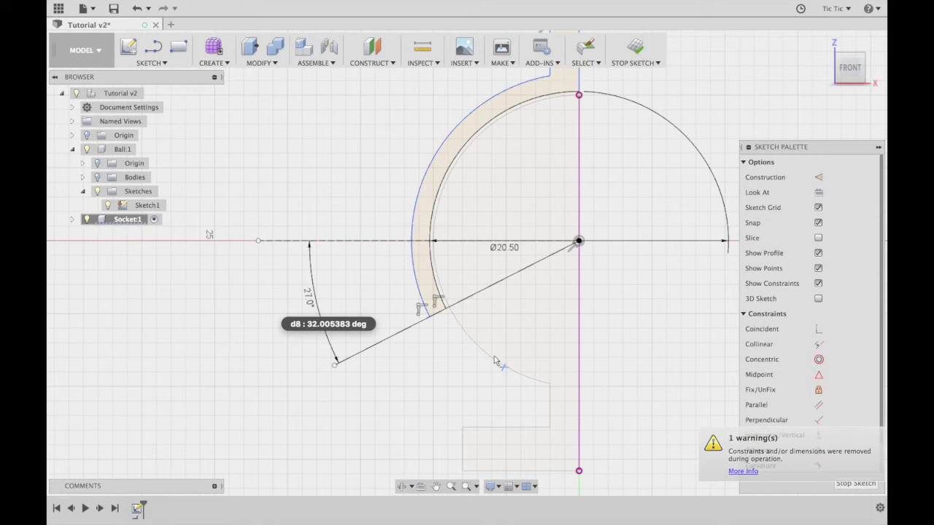
click(488, 291)
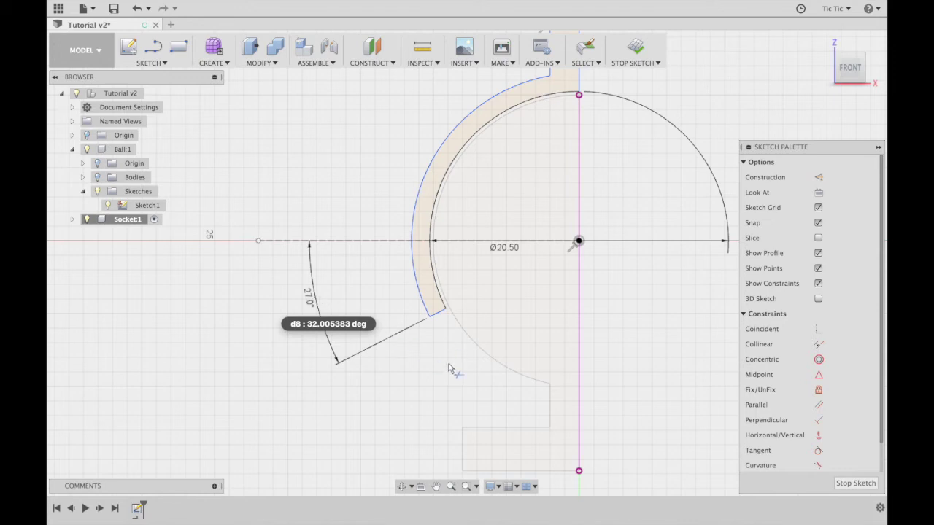
Fillet the inner corner at the lower end of the socket wall with a 1.2 mm radius.
click(162, 64)
click(144, 228)
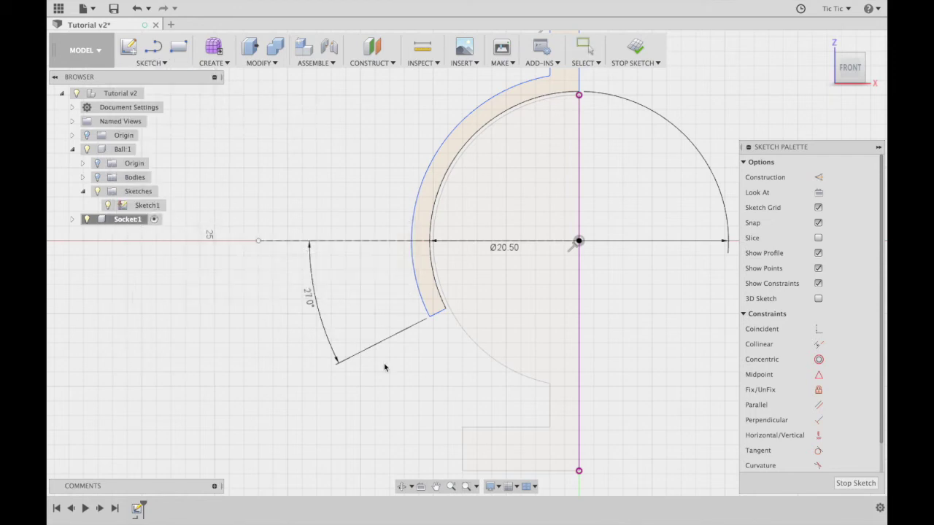
click(445, 310)
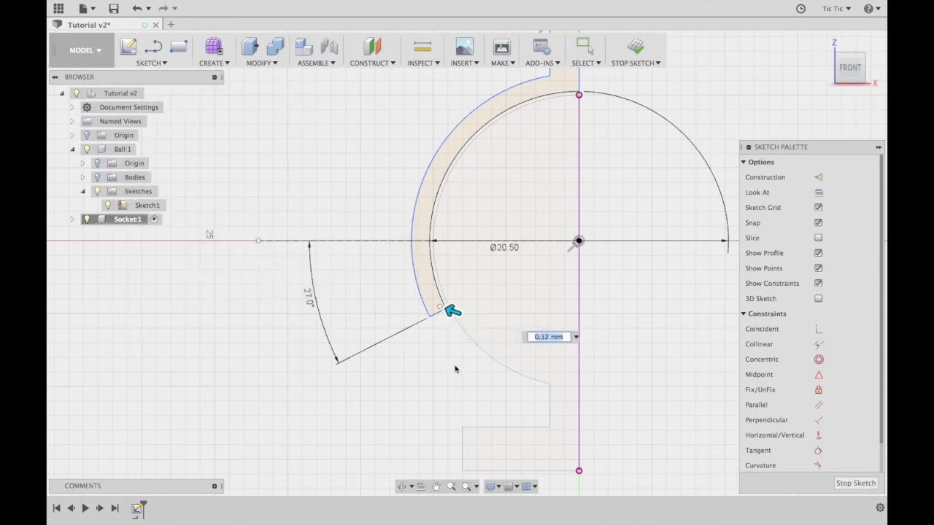
text(1.4)
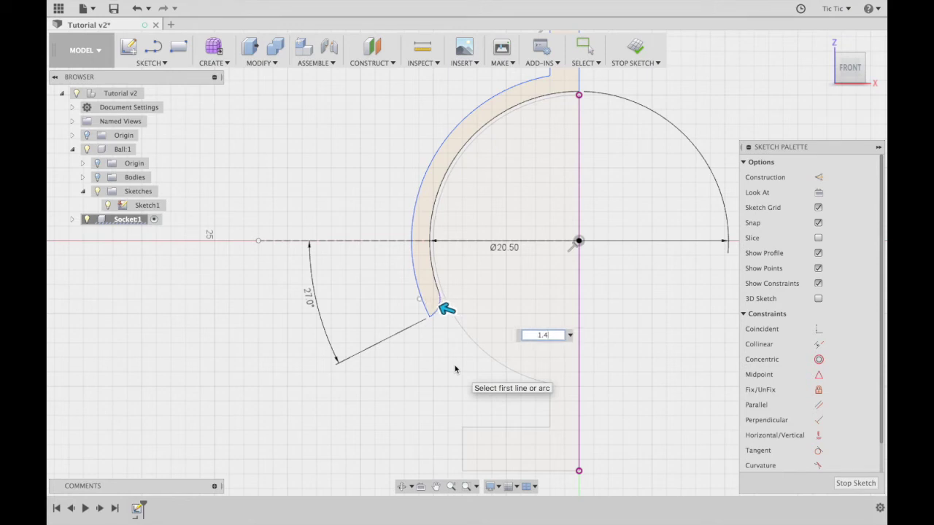
key(BackSpace)
text(2)
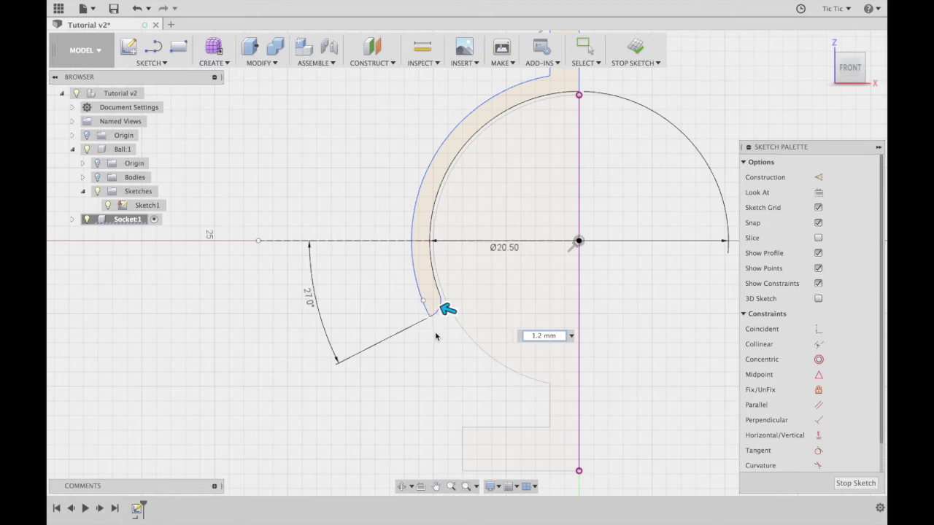
scroll(436, 336, up, 3)
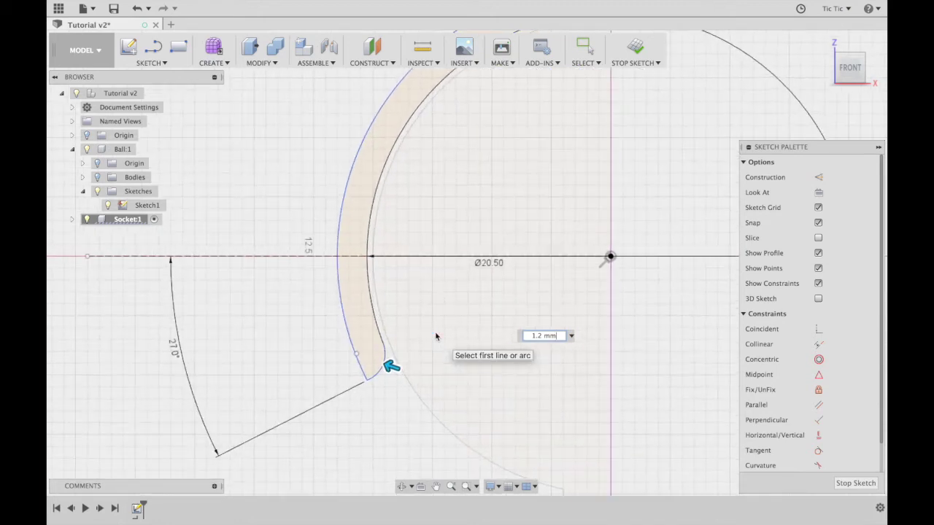
scroll(435, 336, down, 3)
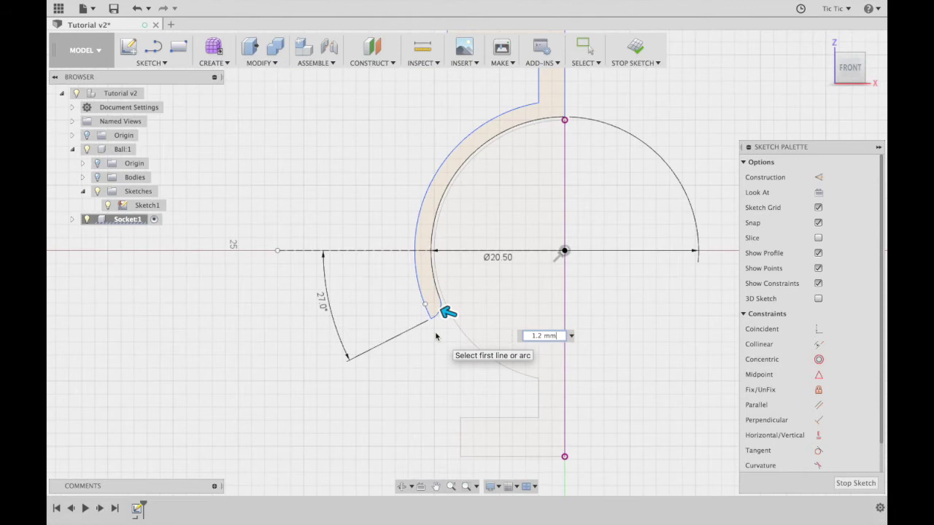
scroll(448, 374, down, 1)
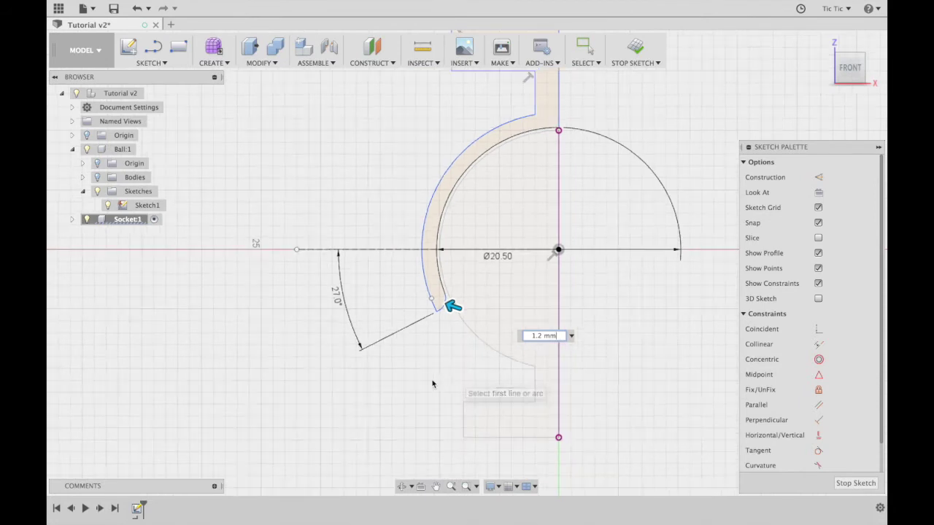
scroll(425, 384, down, 1)
middle_drag(425, 384, 383, 456)
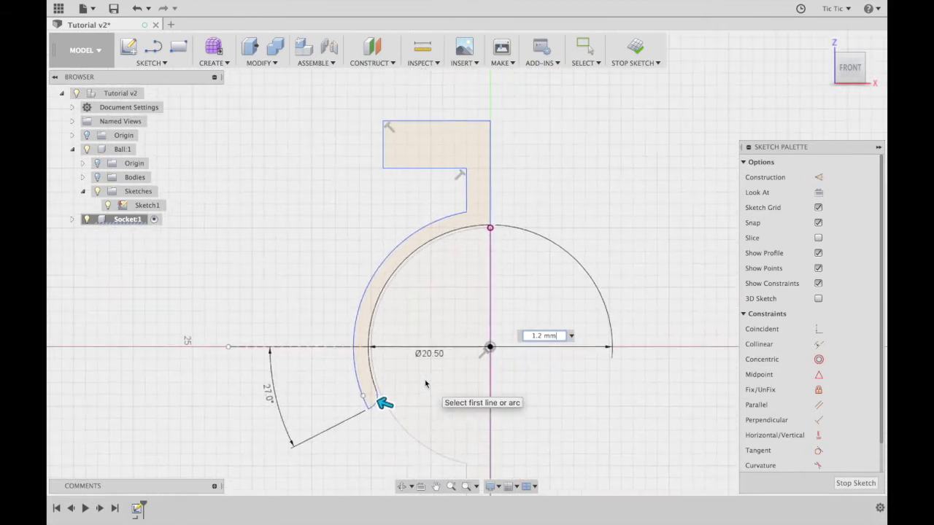
middle_drag(520, 292, 501, 332)
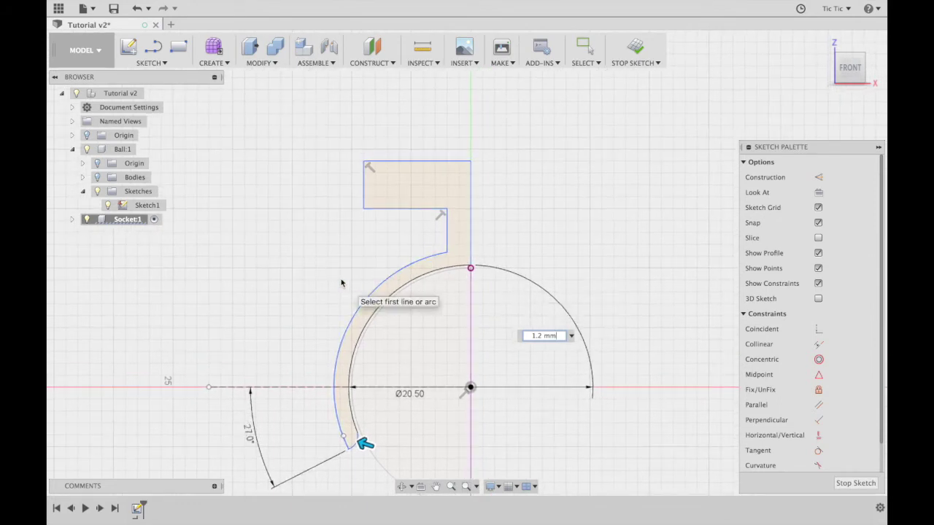
Dimension the socket's outer arc with a radius of 11.50 mm.
click(351, 310)
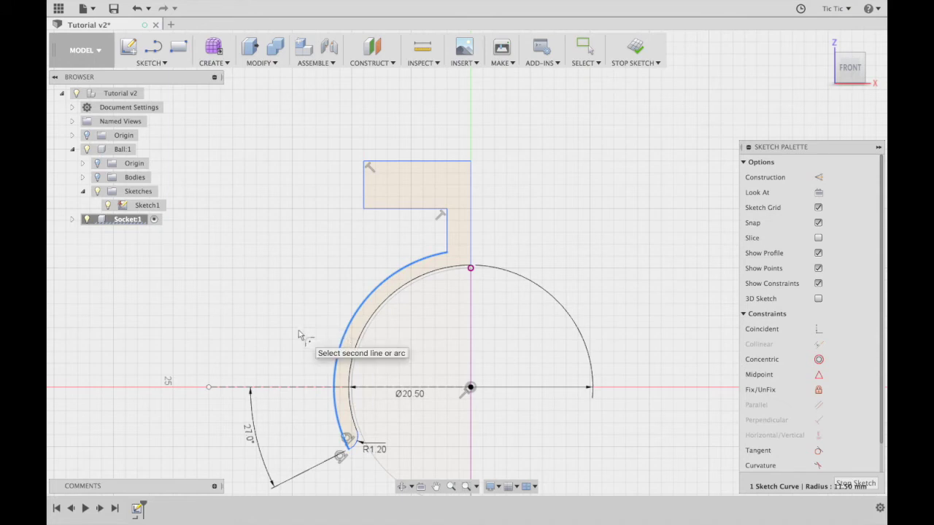
key(d)
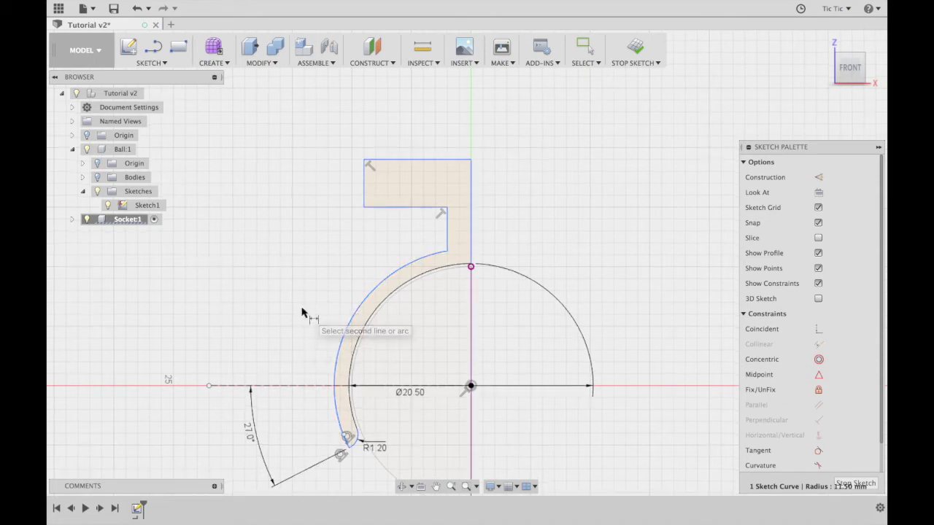
click(345, 330)
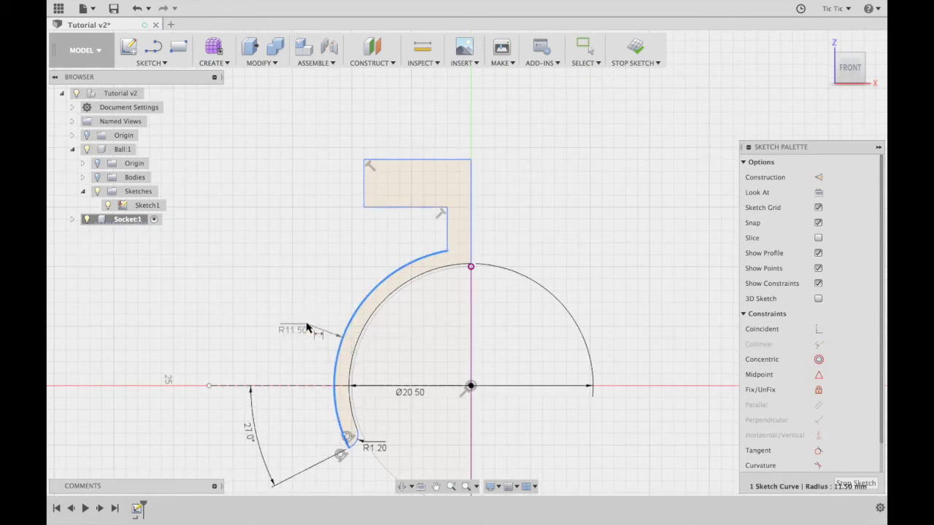
click(300, 322)
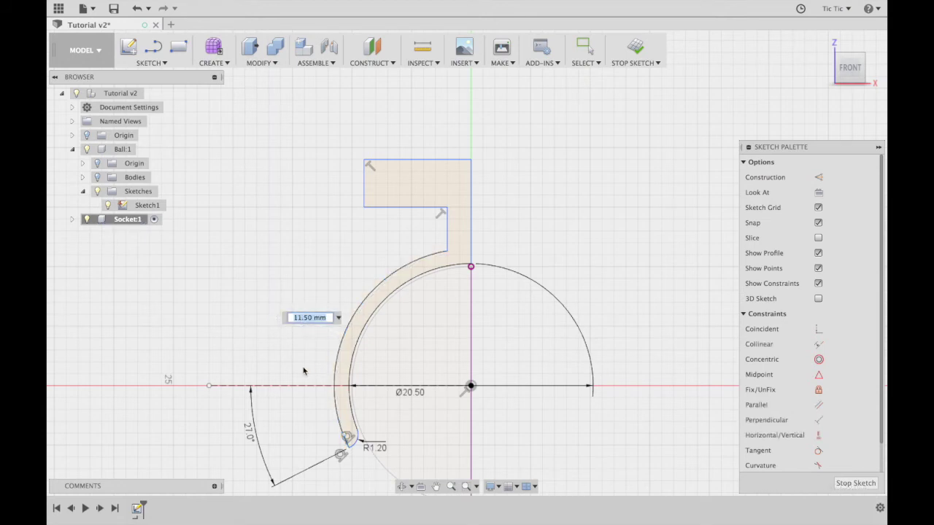
key(Return)
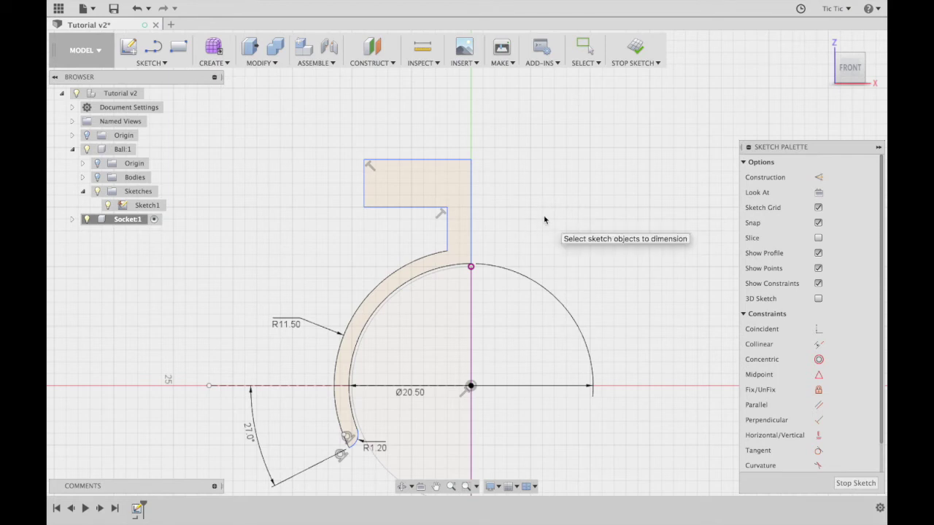
Dimension the socket neck's short side and the flange's outer edge, setting both lengths to 3 mm.
click(449, 229)
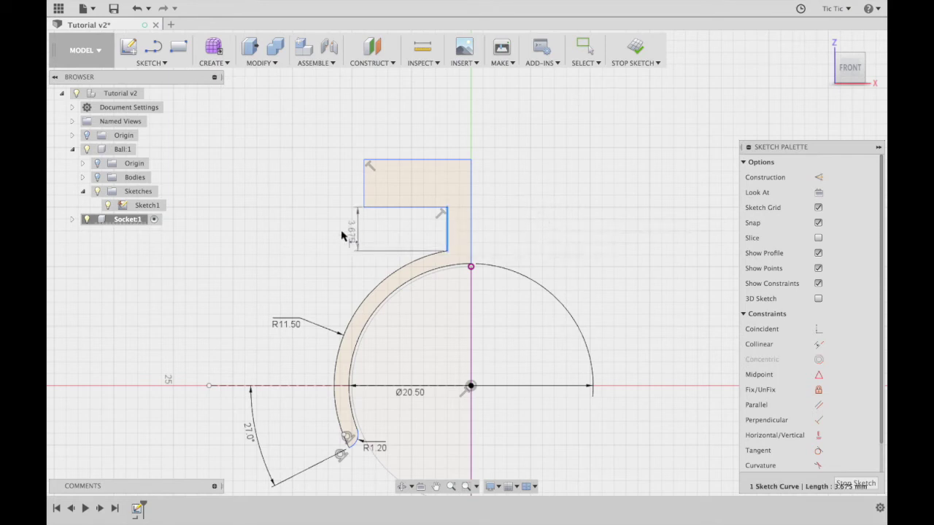
click(310, 231)
text(3)
key(Return)
click(364, 198)
click(316, 190)
text(3)
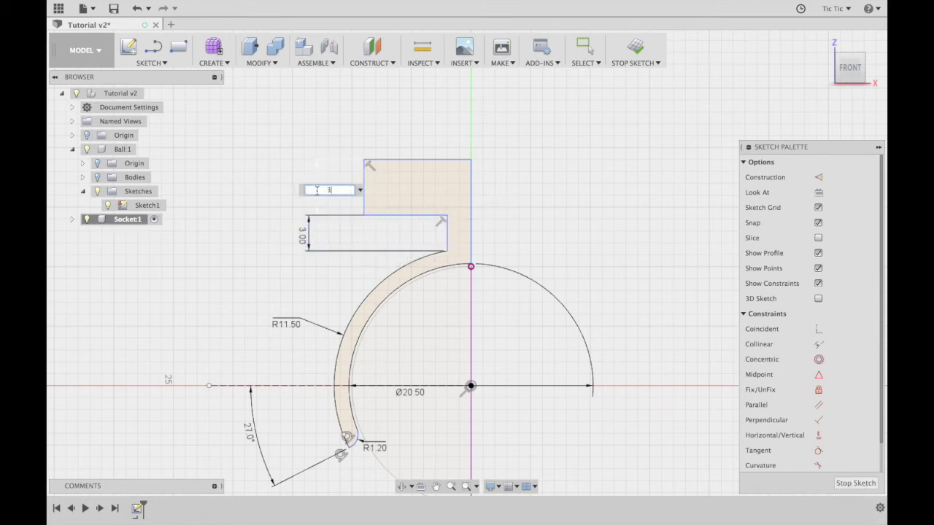
key(Return)
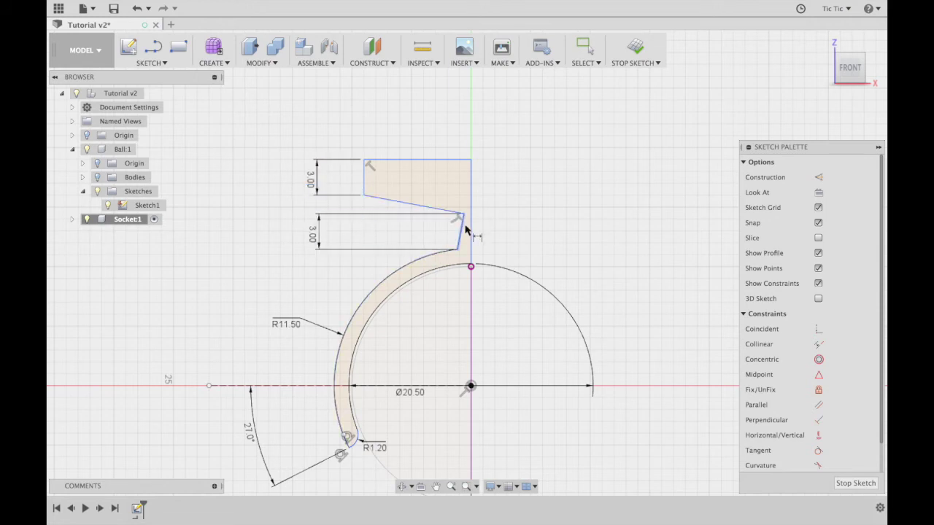
Apply Horizontal/Vertical constraints to make the neck's slanted side vertical and the flange's top edge horizontal.
scroll(830, 424, down, 2)
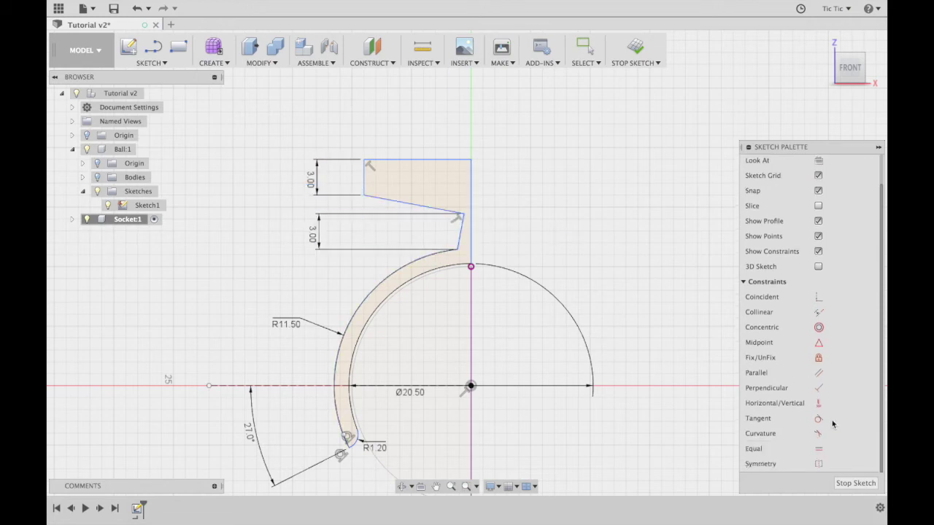
click(818, 403)
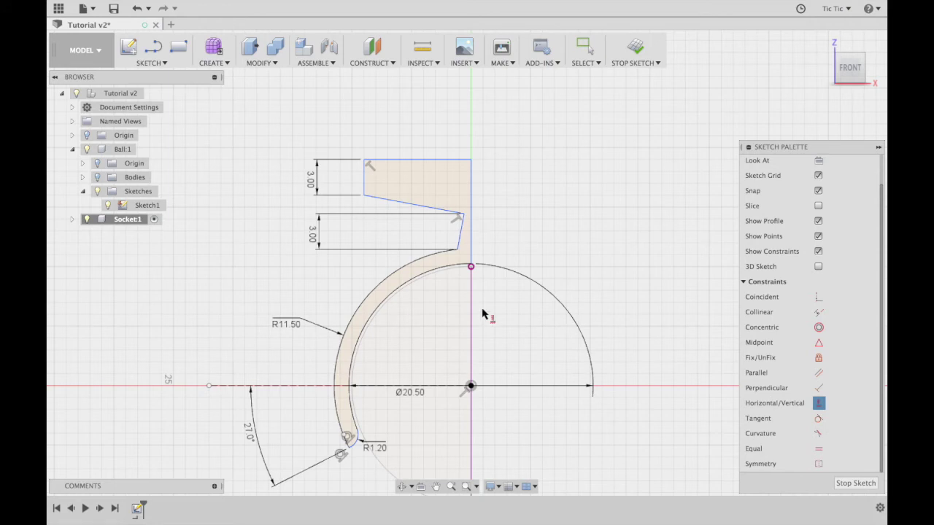
click(462, 239)
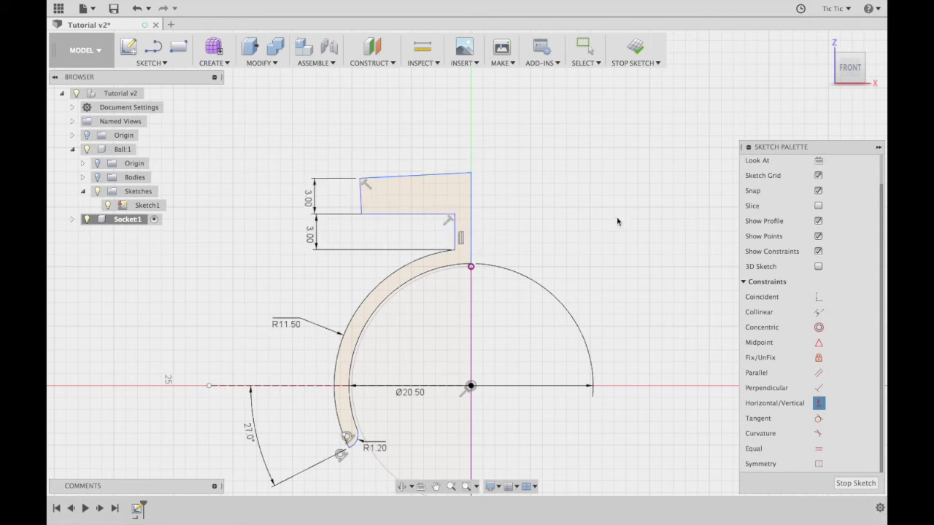
click(462, 176)
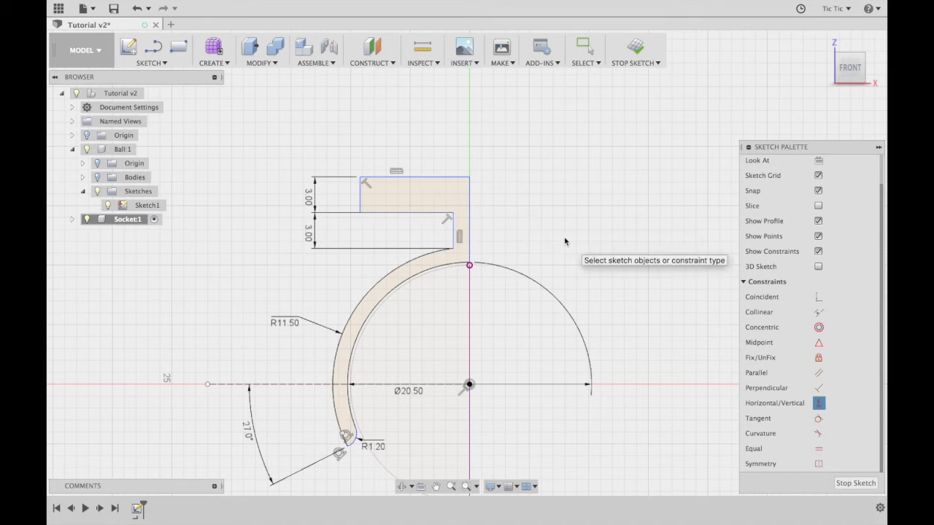
Dimension the horizontal distance between the neck's inner corner and the flange's top corner near the axis, and set it to 2 mm.
key(d)
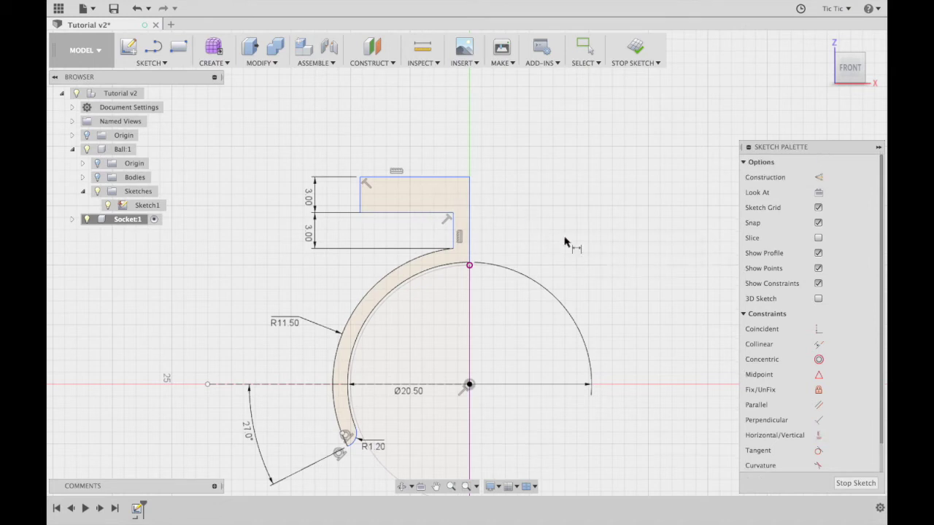
click(453, 214)
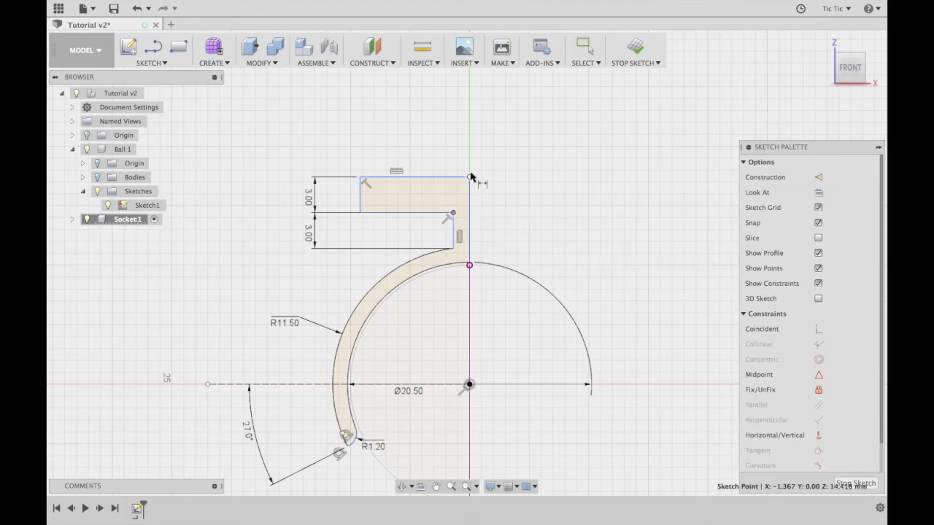
click(469, 177)
click(462, 142)
text(2)
key(Return)
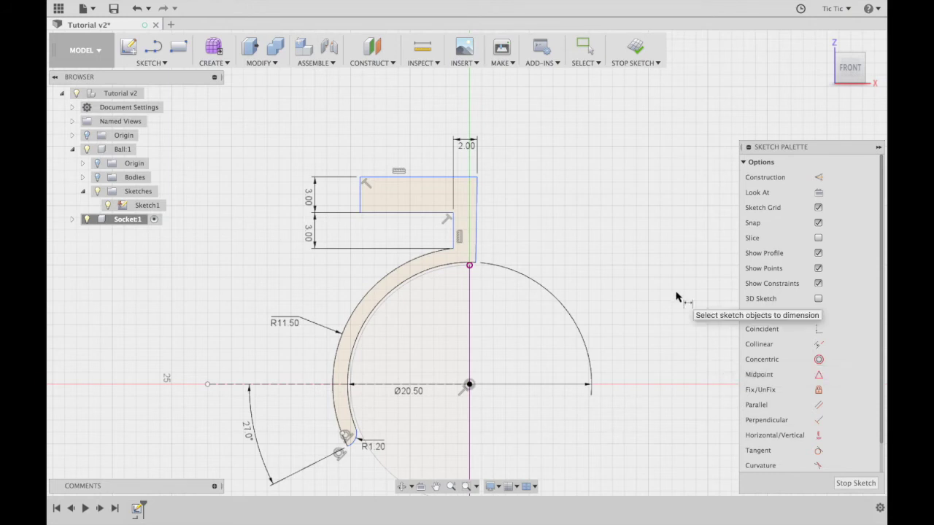
Make the socket profile's slanted inner edge collinear with the projected vertical axis line through the origin.
scroll(676, 292, down, 3)
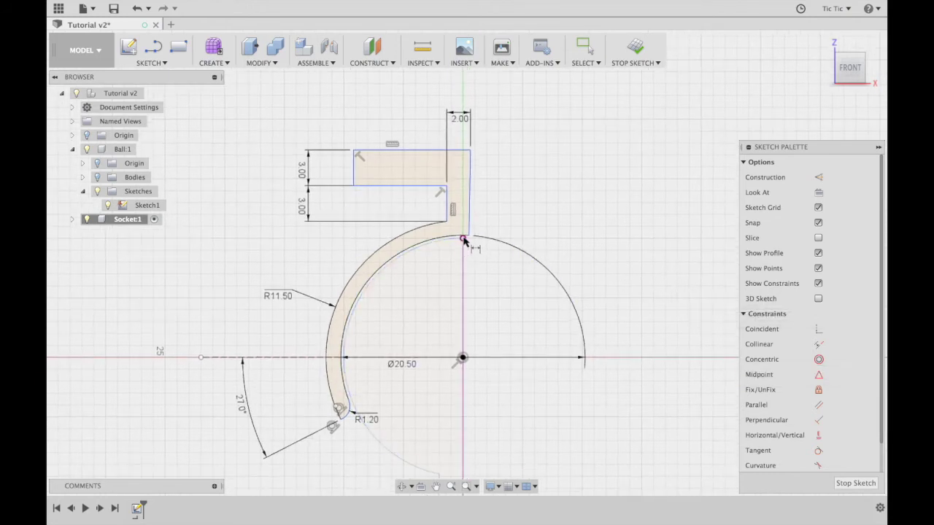
scroll(554, 229, down, 5)
scroll(625, 318, up, 3)
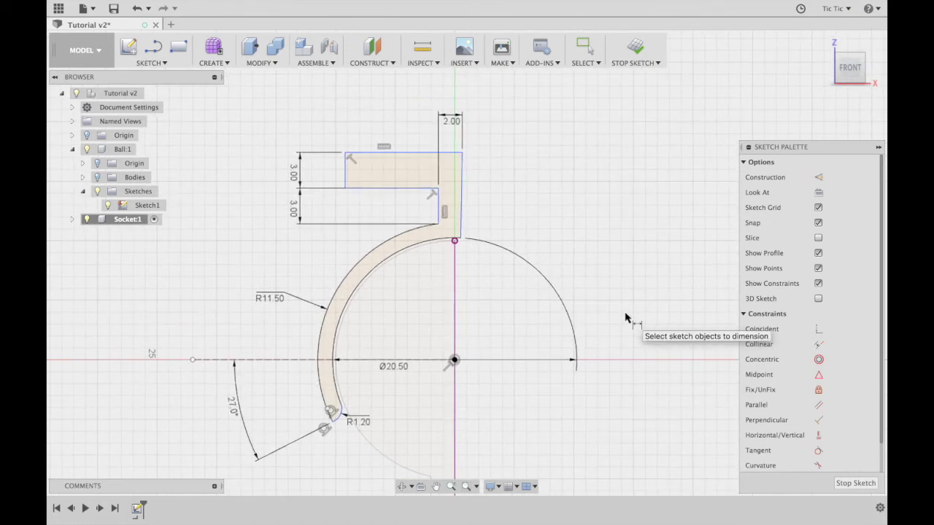
click(818, 344)
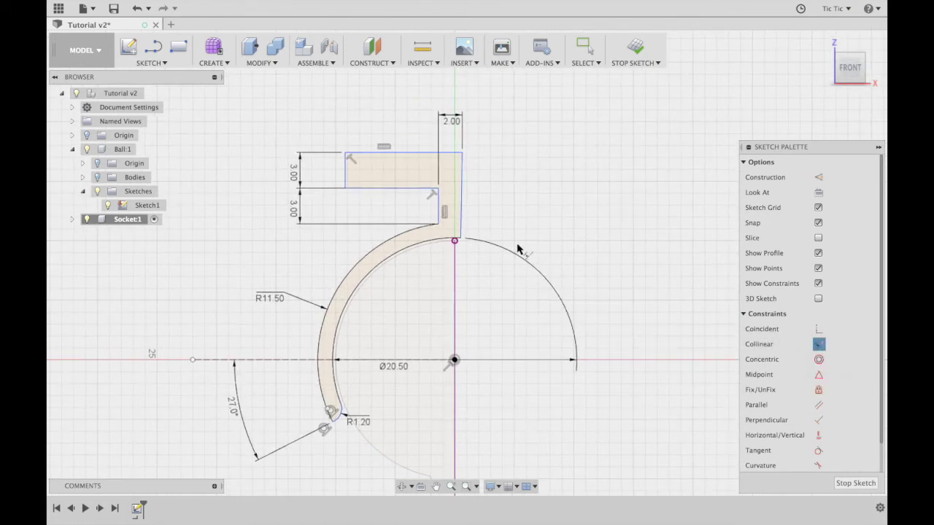
click(456, 286)
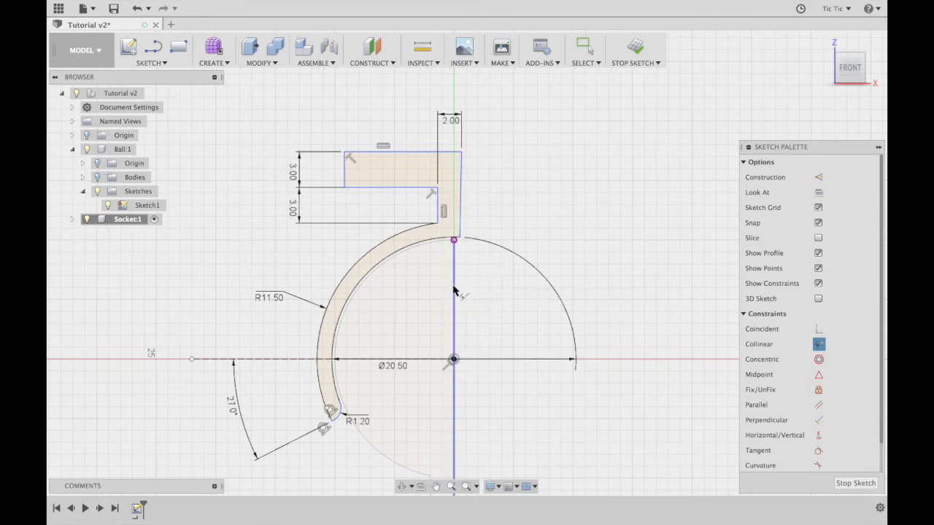
click(462, 218)
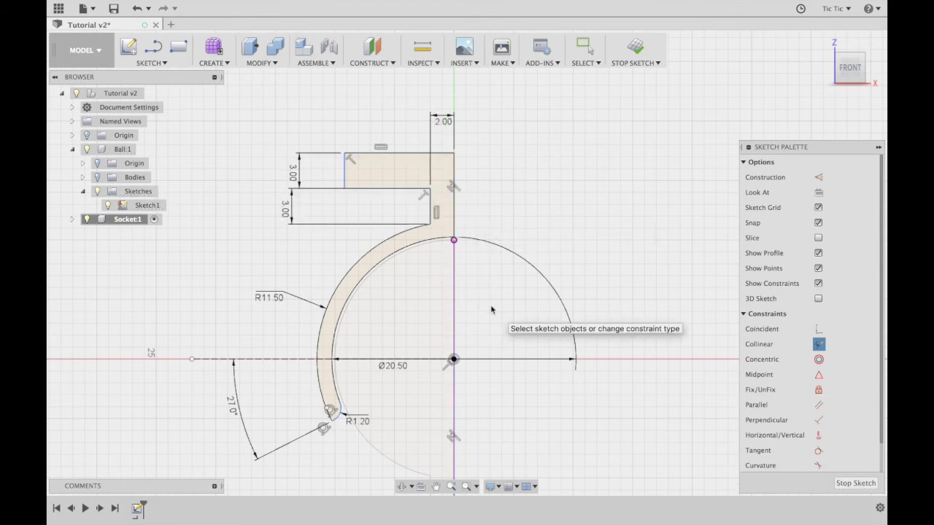
Project the Ball profile's neck line, the three remaining flange edges and the large arc into the Socket sketch.
scroll(529, 238, left, 2)
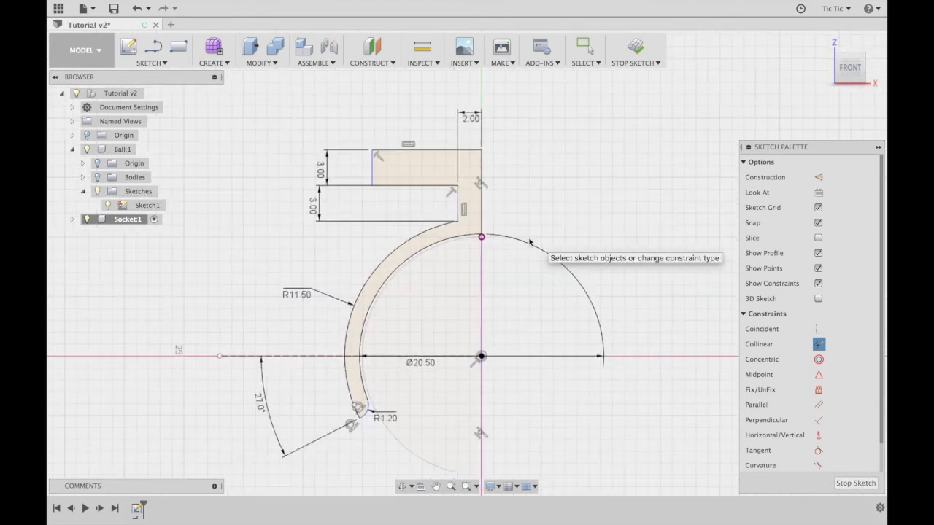
scroll(488, 321, down, 5)
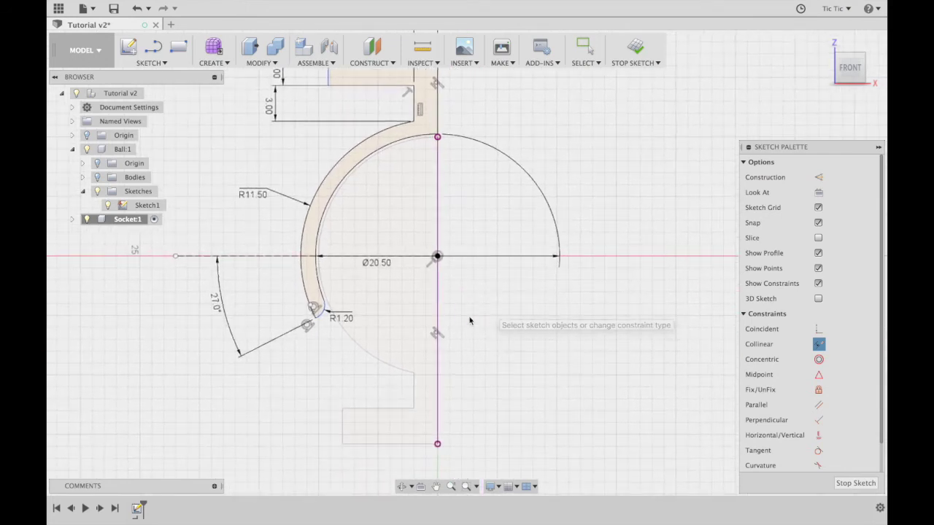
key(p)
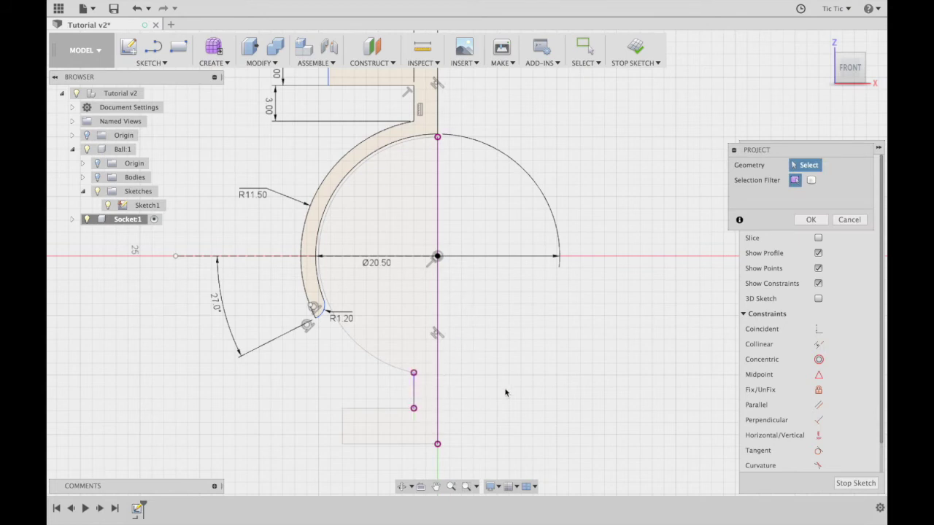
click(371, 444)
click(343, 429)
click(369, 408)
click(382, 363)
scroll(476, 255, up, 5)
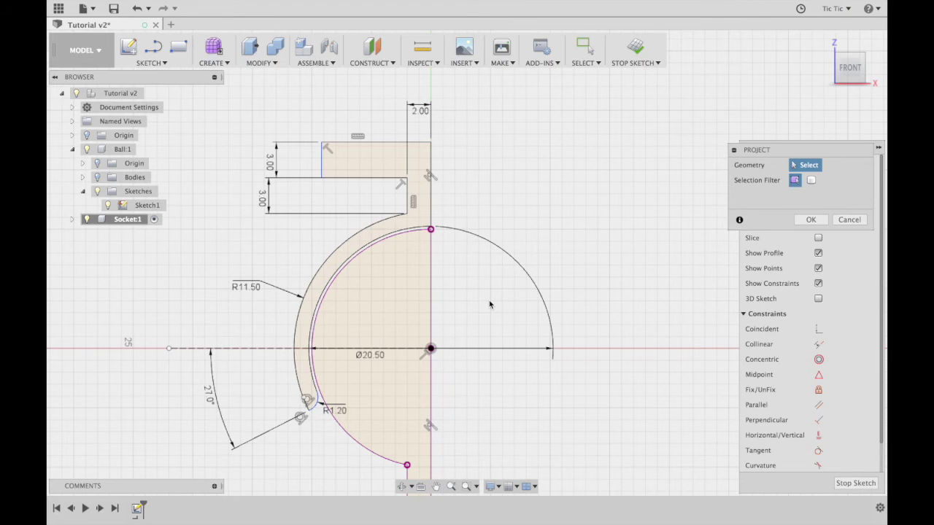
middle_drag(496, 225, 501, 242)
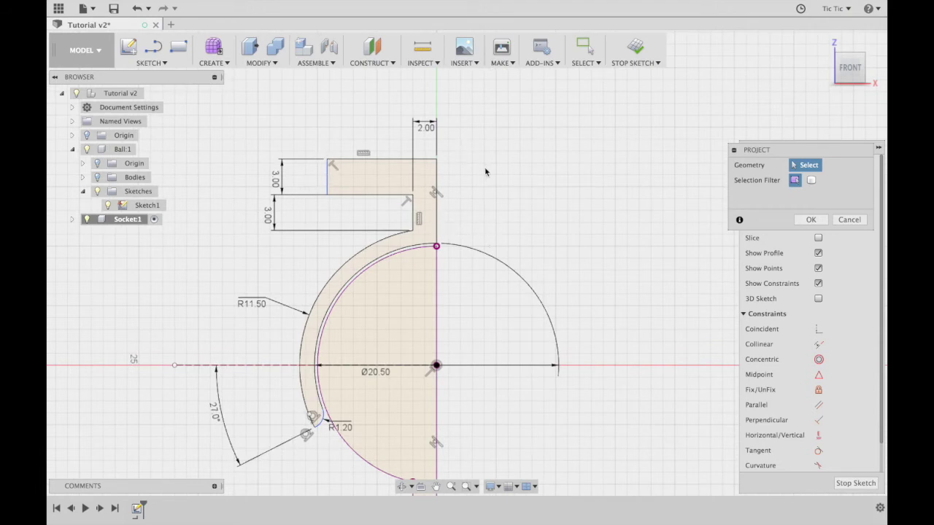
key(d)
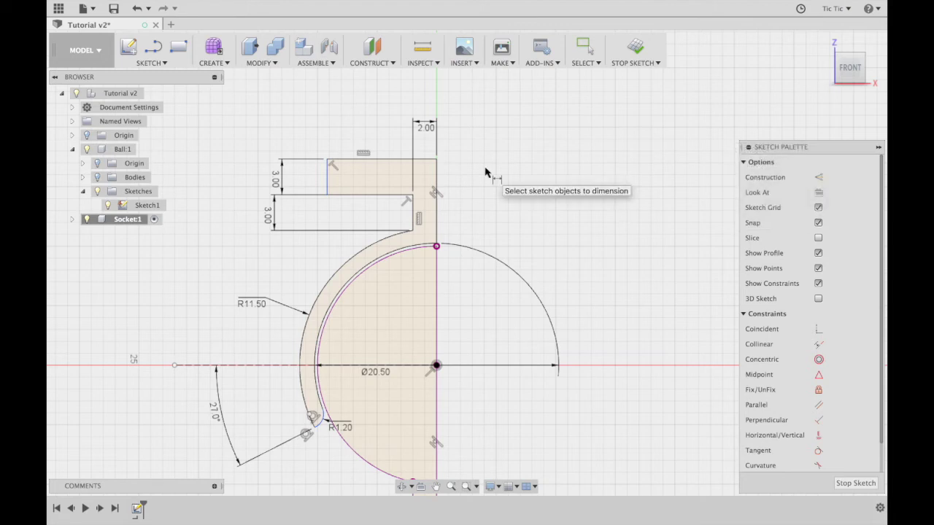
Dimension the width of the socket flange's top edge from the axis and set it to 8 mm.
click(435, 160)
click(324, 159)
click(351, 97)
text(10)
key(Return)
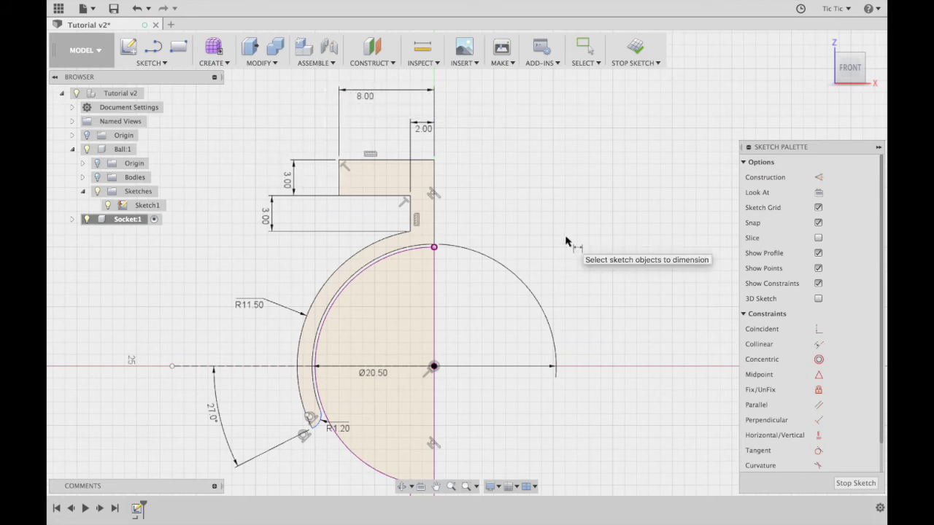
Delete the 27° angle dimension at the socket's lower lip.
scroll(565, 240, down, 3)
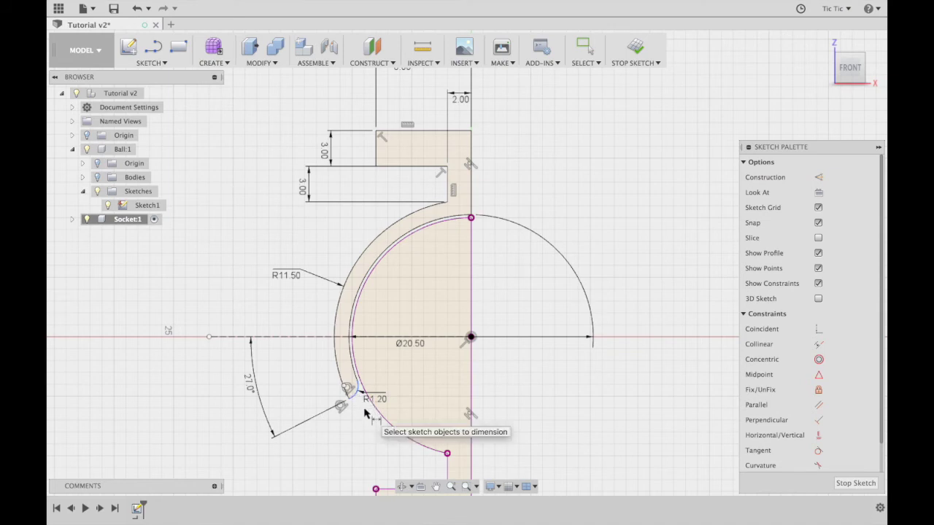
scroll(366, 413, down, 5)
scroll(367, 413, down, 3)
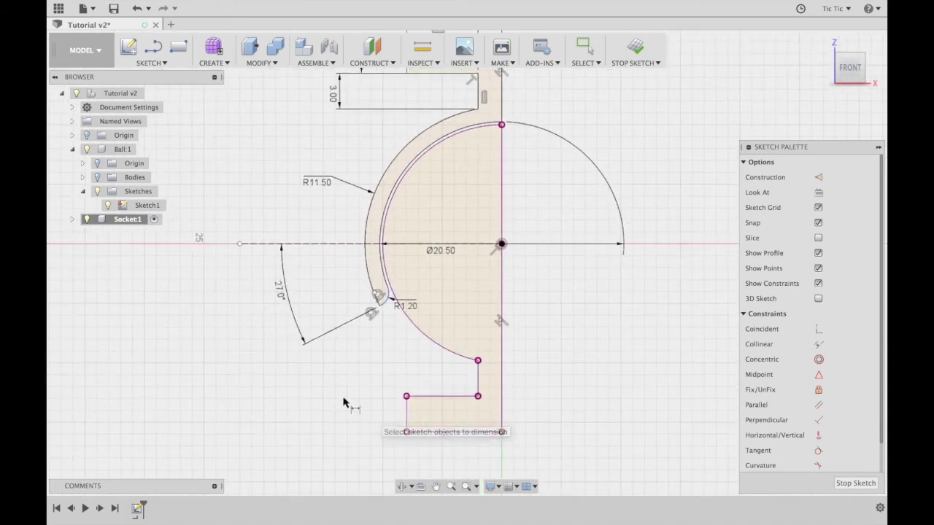
click(281, 285)
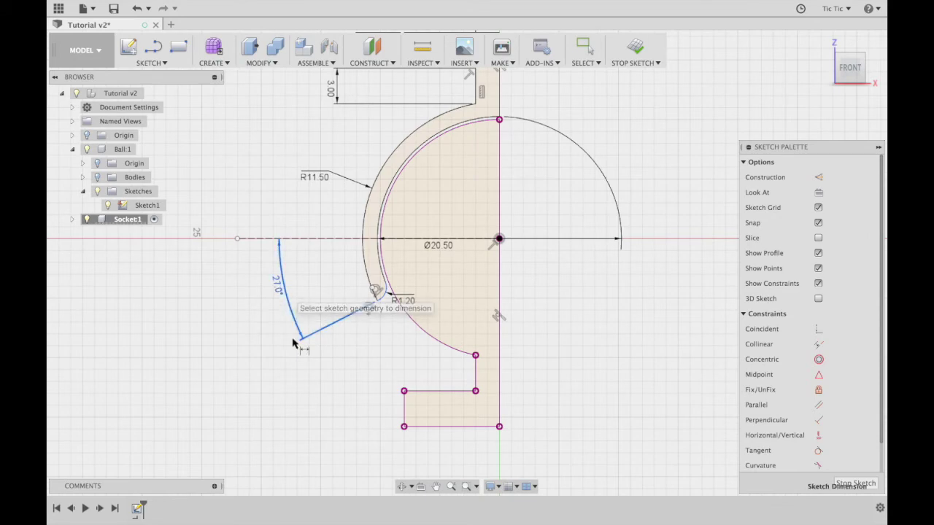
key(Delete)
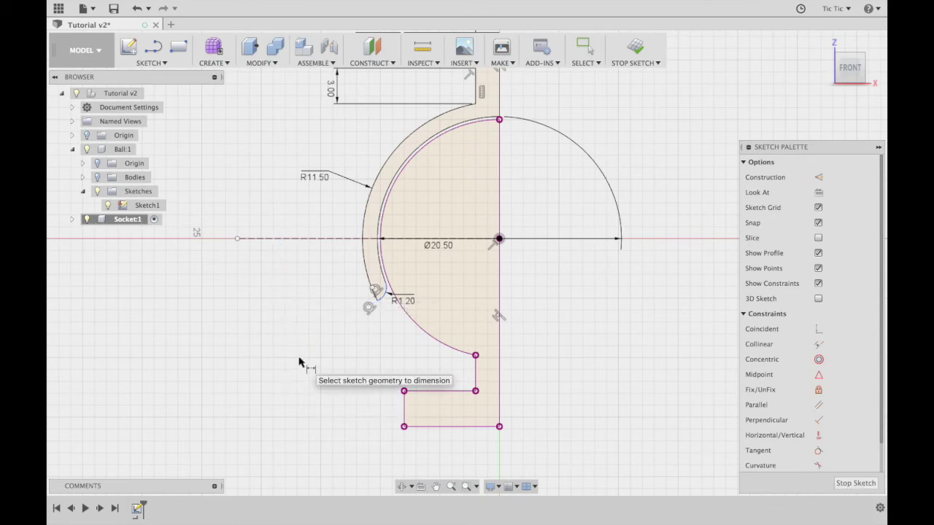
Draw a construction line from the origin through the socket lip's lower end, about 27° below the horizontal construction line.
key(l)
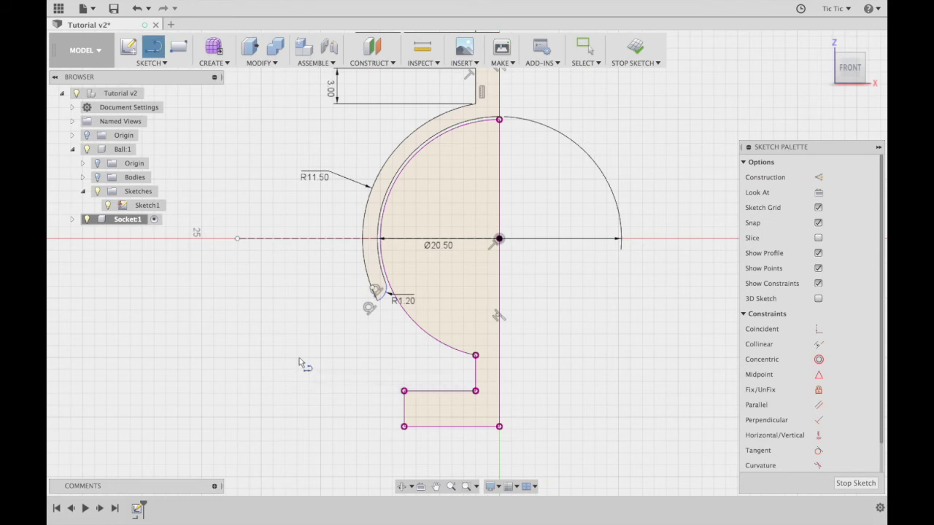
click(818, 177)
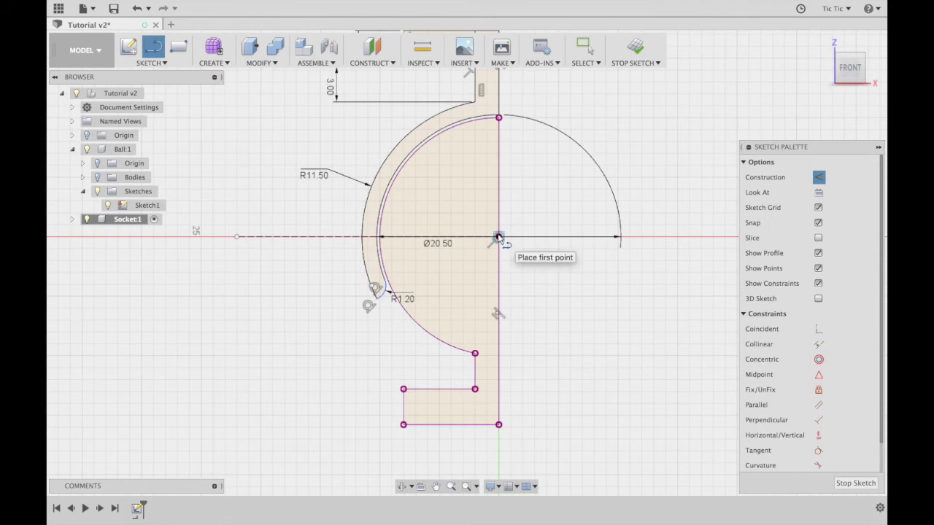
drag(498, 237, 361, 310)
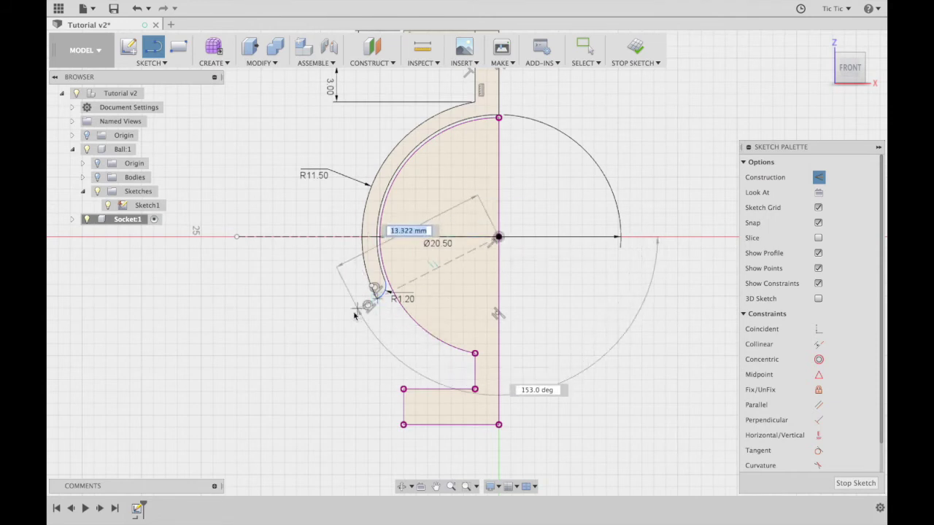
click(307, 335)
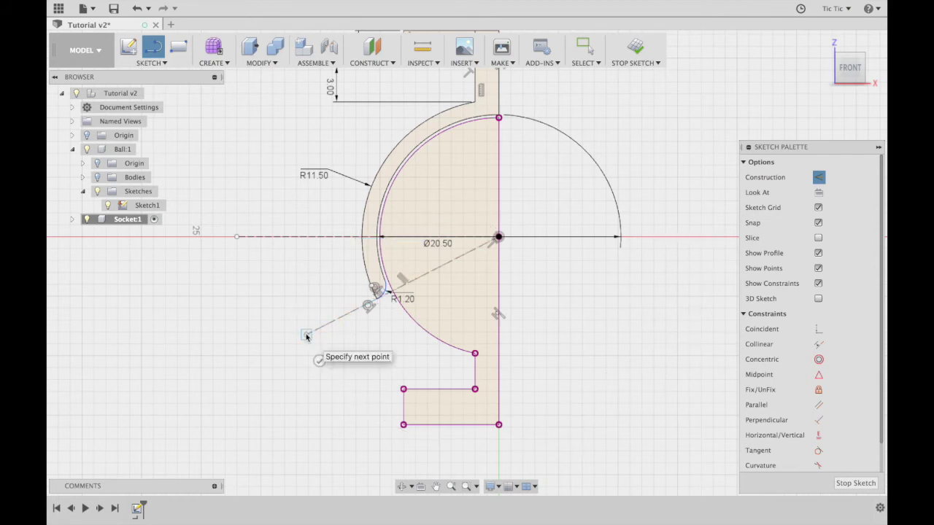
key(Escape)
Make the R1.20 lip arc tangent to the slanted construction line.
scroll(403, 325, up, 8)
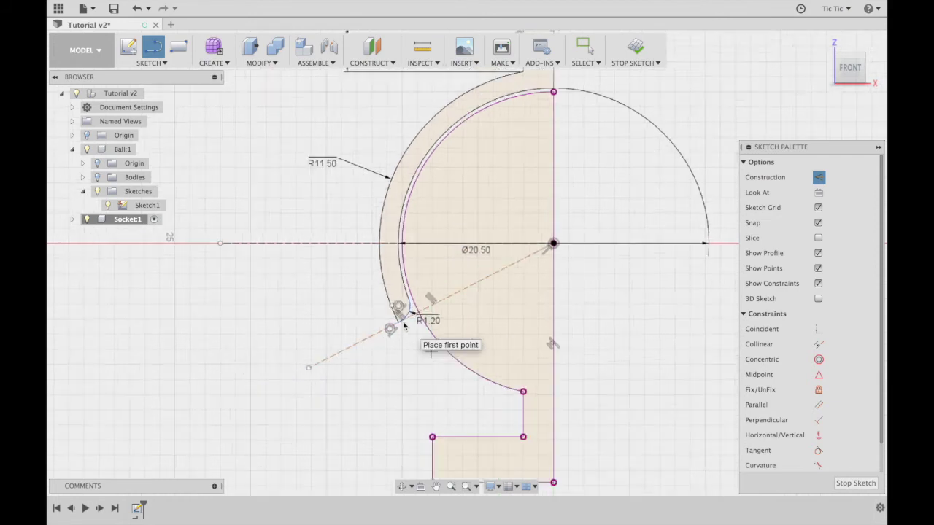
scroll(404, 326, up, 4)
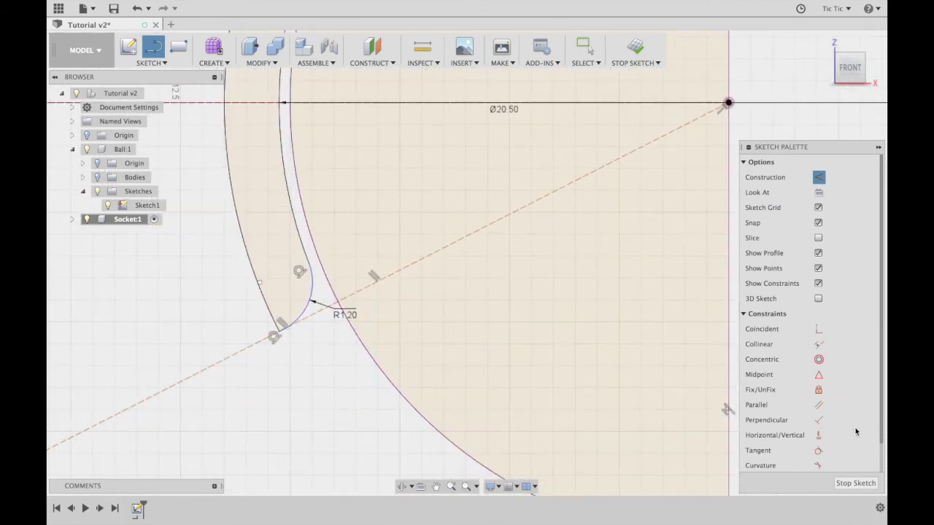
scroll(853, 433, down, 2)
click(817, 417)
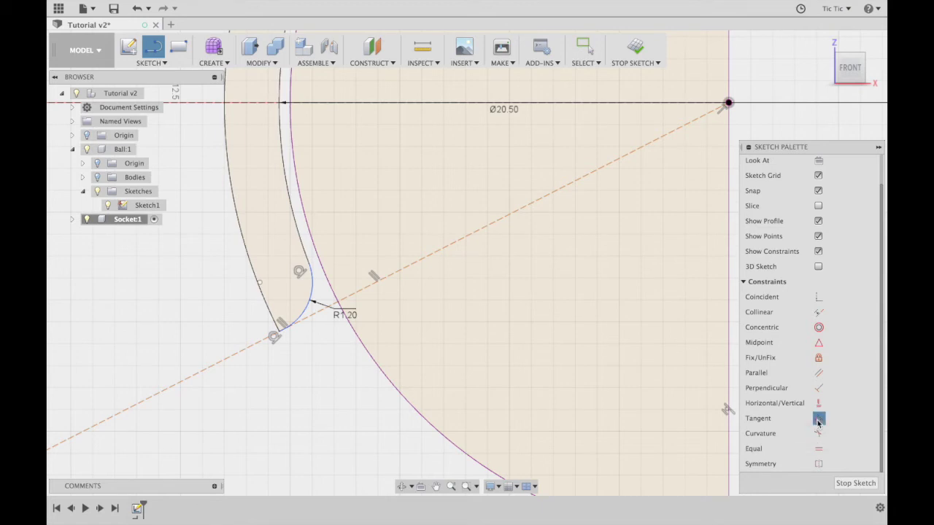
click(309, 318)
click(305, 311)
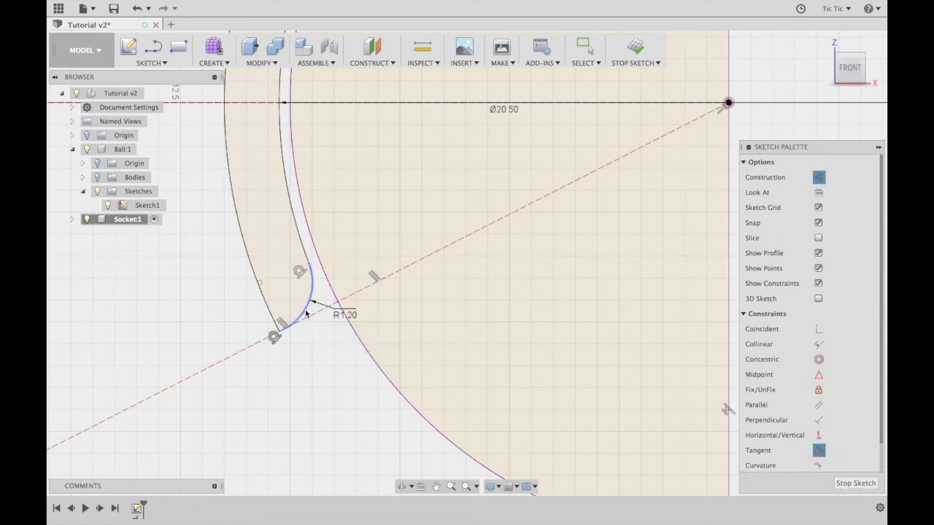
Apply Coincident constraints between the end points at the socket lip's lower corner and the slanted construction line.
middle_drag(302, 381, 302, 385)
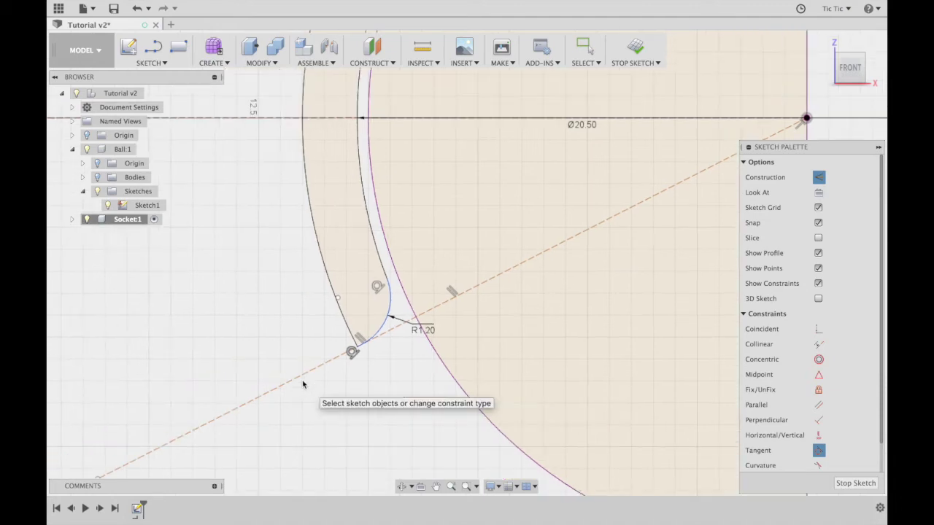
scroll(302, 385, down, 3)
scroll(301, 384, down, 2)
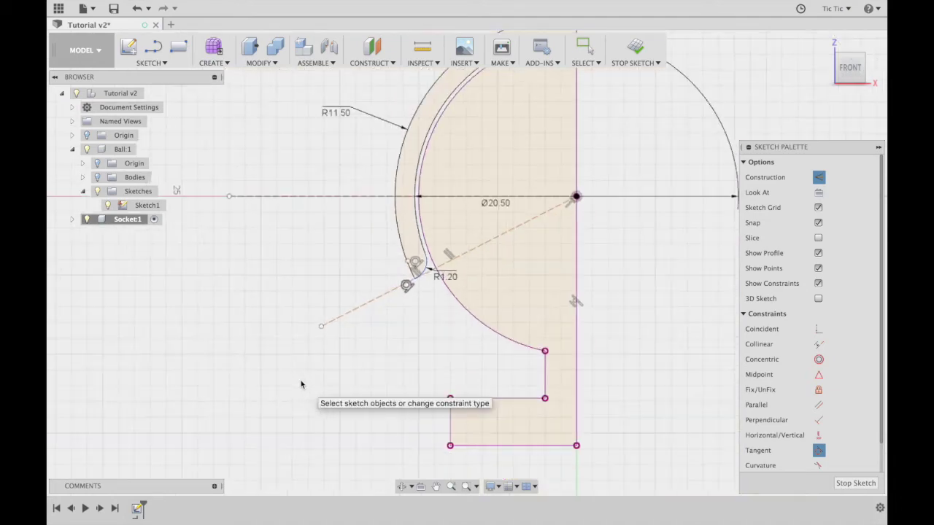
scroll(301, 385, up, 4)
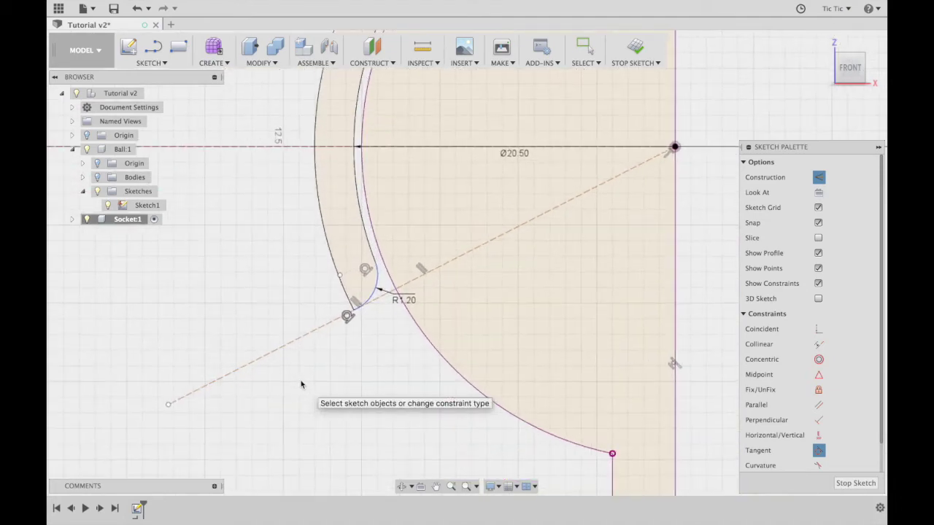
click(818, 329)
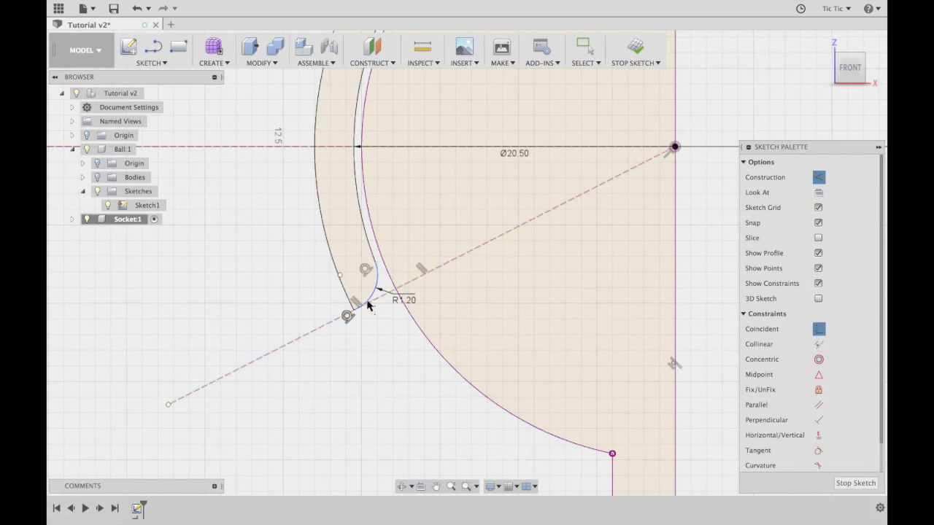
middle_drag(358, 314, 355, 315)
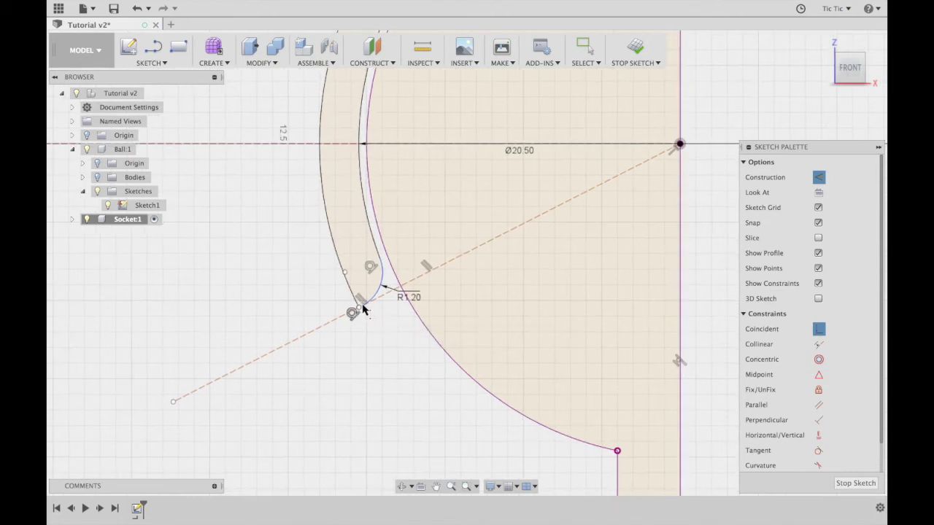
scroll(363, 313, up, 5)
scroll(363, 311, left, 3)
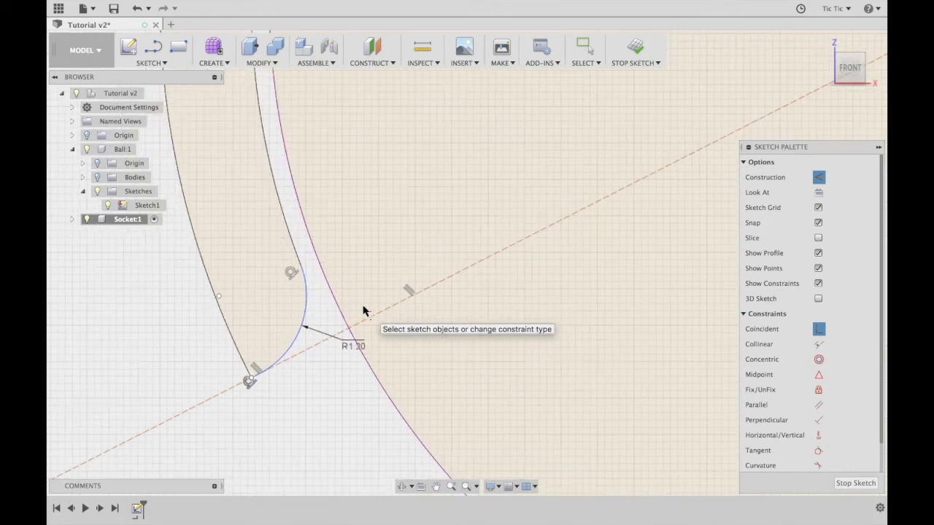
scroll(259, 373, right, 1)
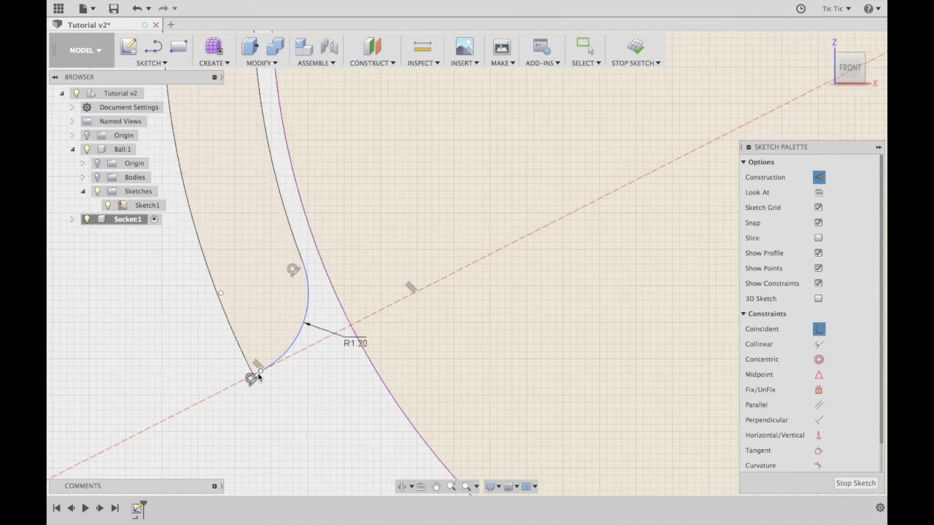
scroll(257, 376, down, 2)
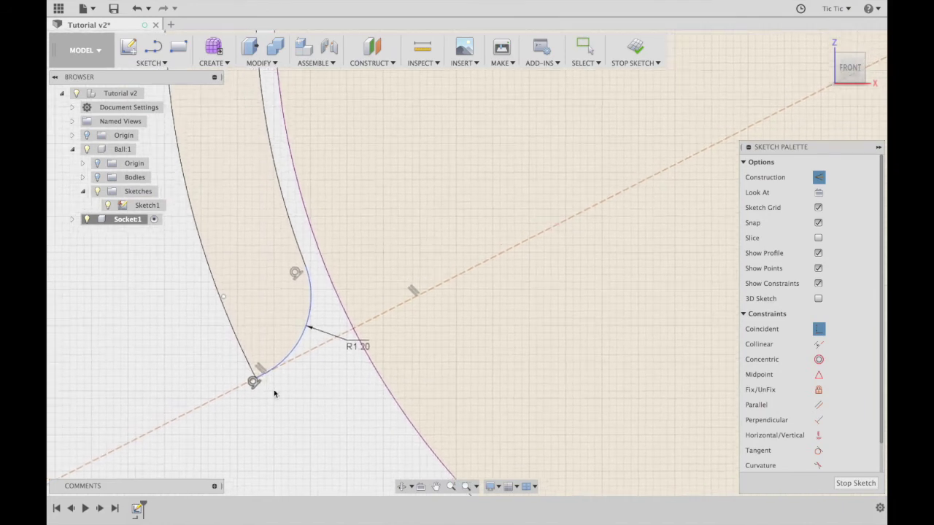
click(256, 363)
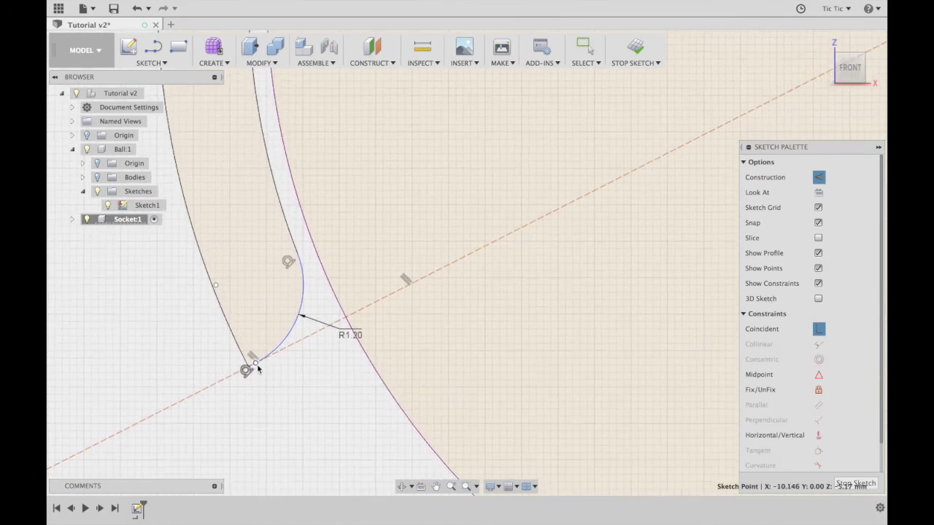
click(294, 349)
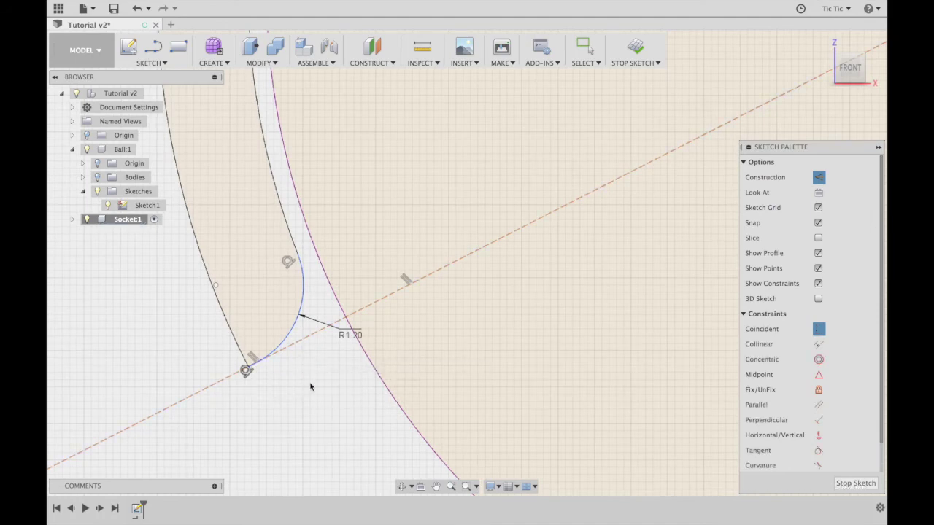
click(247, 370)
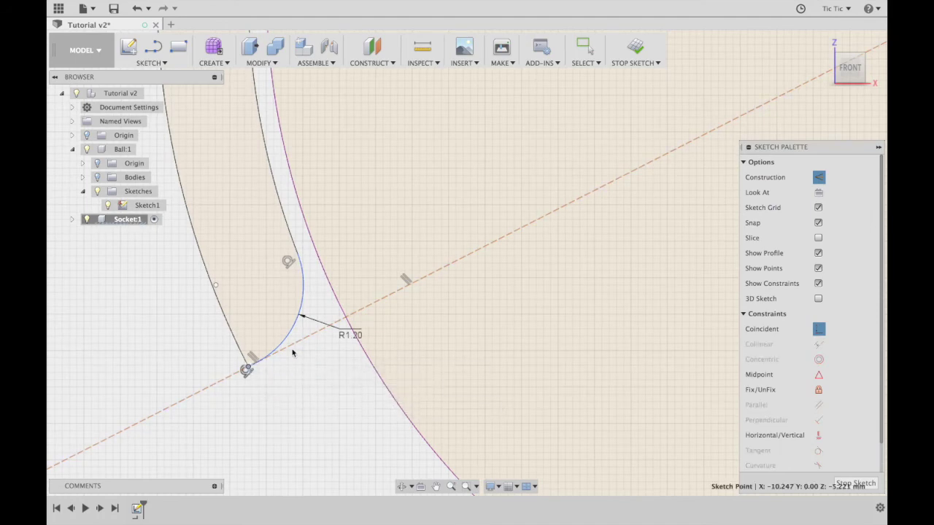
click(308, 385)
scroll(302, 394, down, 5)
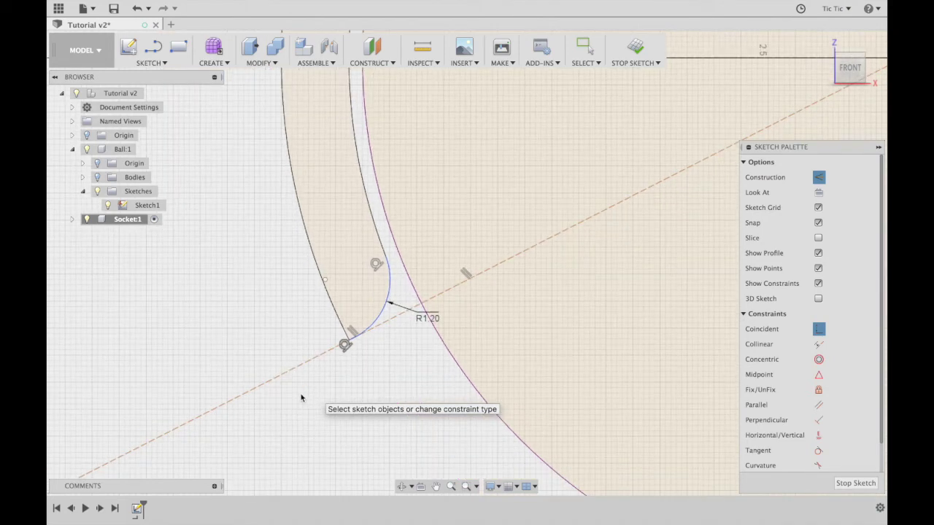
Dimension the angle between the horizontal and slanted construction lines at 27°.
key(d)
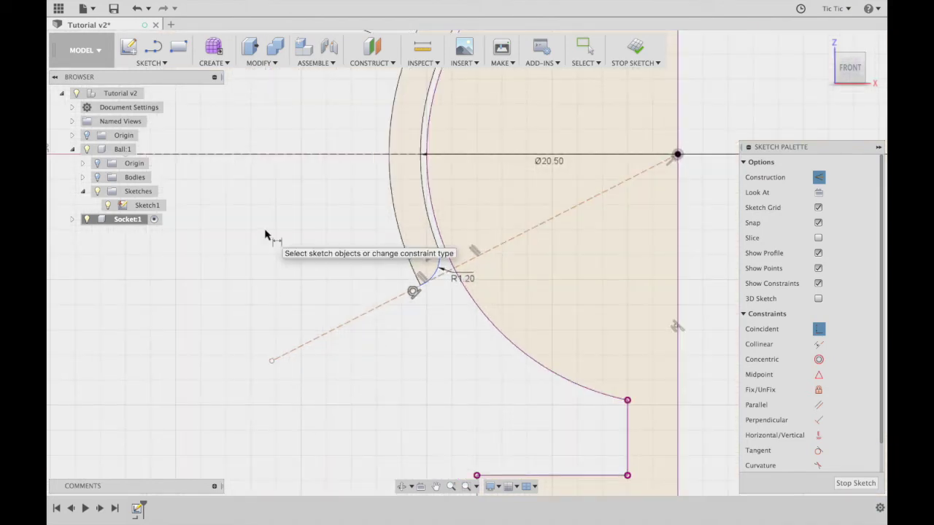
click(297, 155)
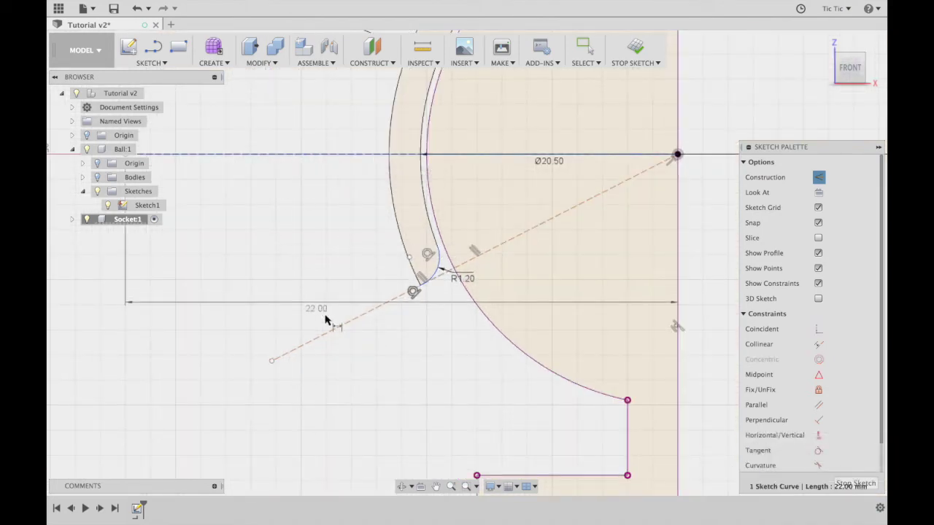
click(340, 326)
click(295, 259)
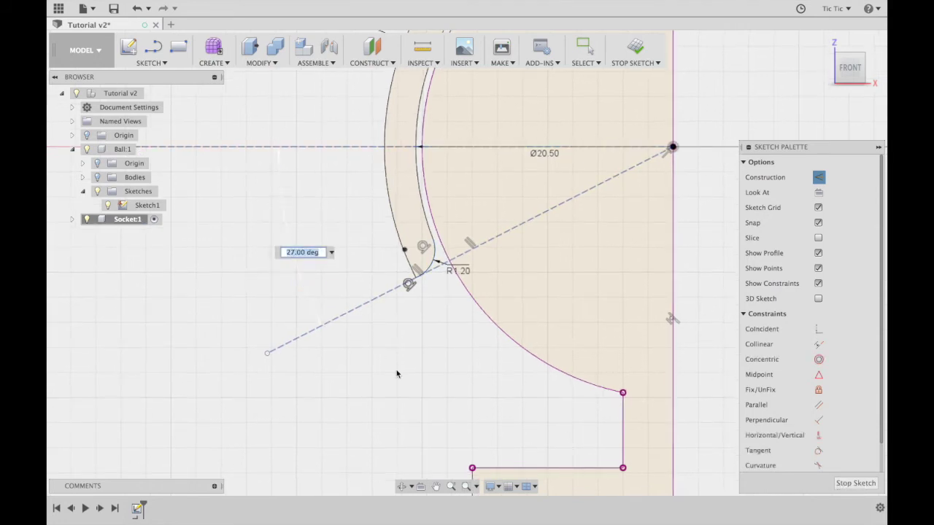
key(Return)
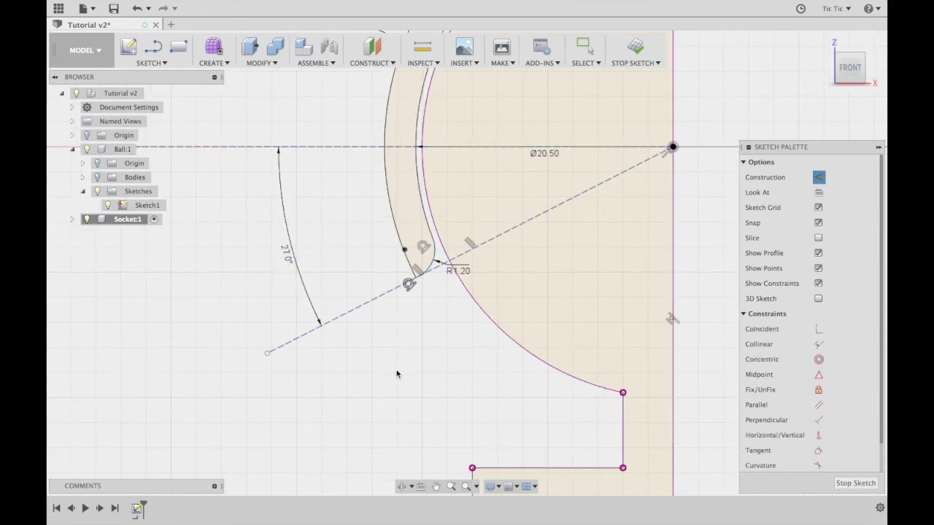
Test the opening angle between the construction lines at 25°, and set it back to 27°.
double_click(286, 252)
text(25)
key(Return)
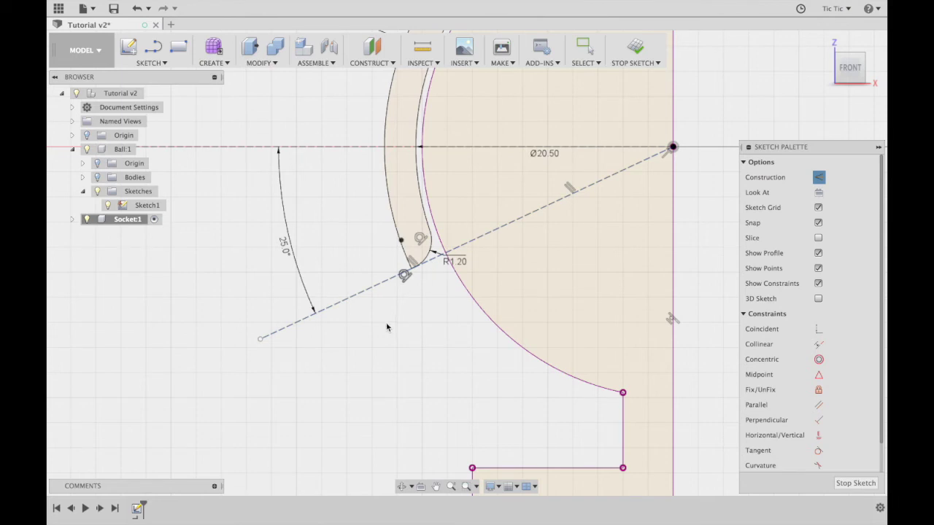
double_click(283, 248)
text(27)
key(Return)
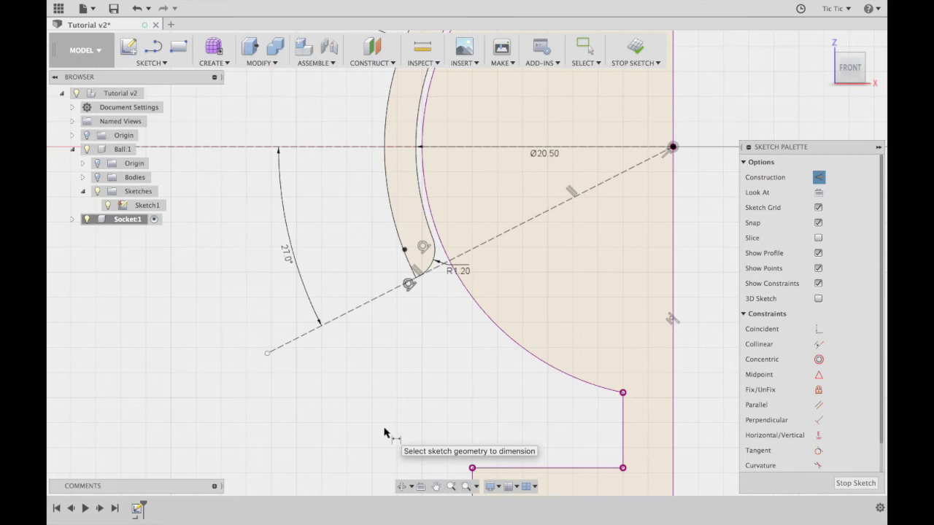
Finish the socket sketch and revolve its profile 360° about the vertical centre line as a new body.
scroll(633, 87, down, 1)
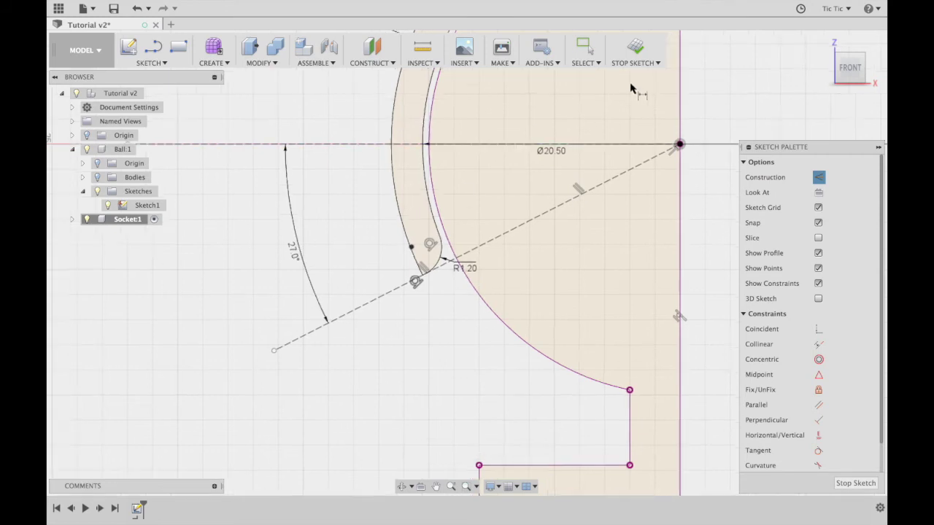
click(635, 45)
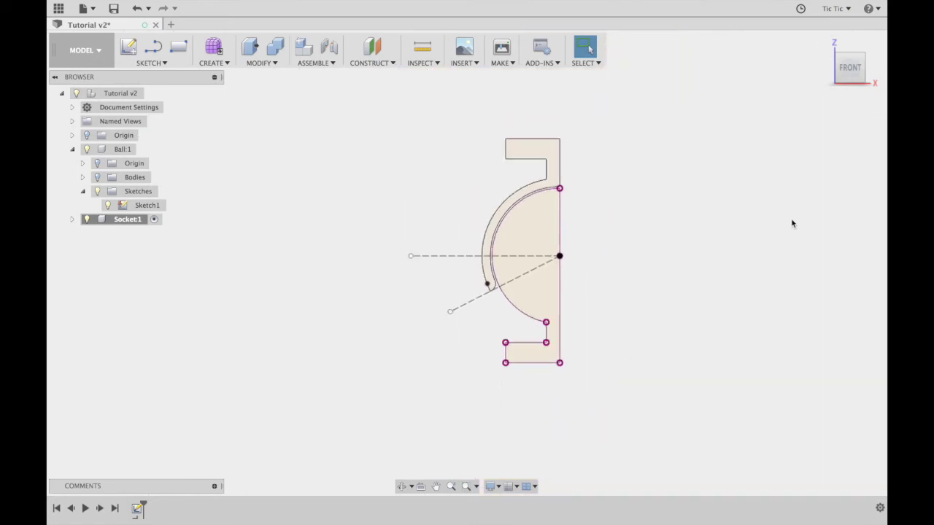
click(226, 63)
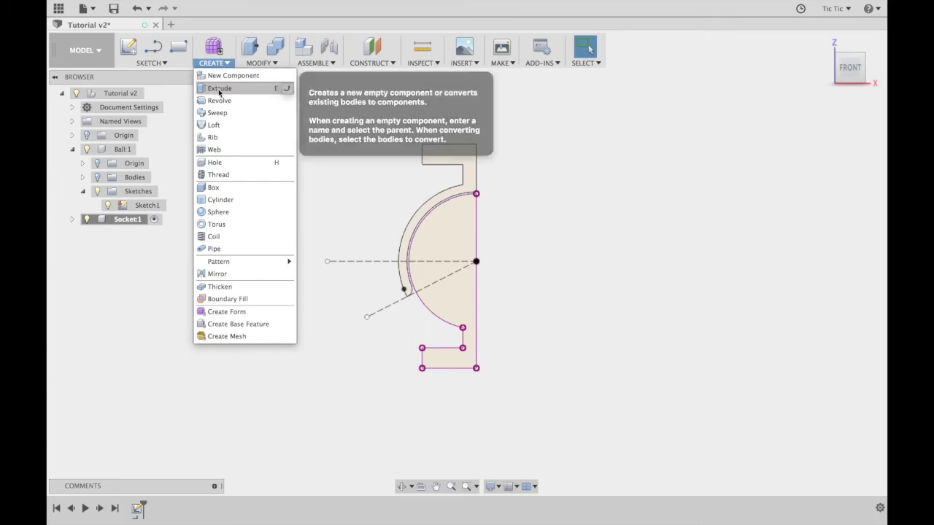
click(283, 100)
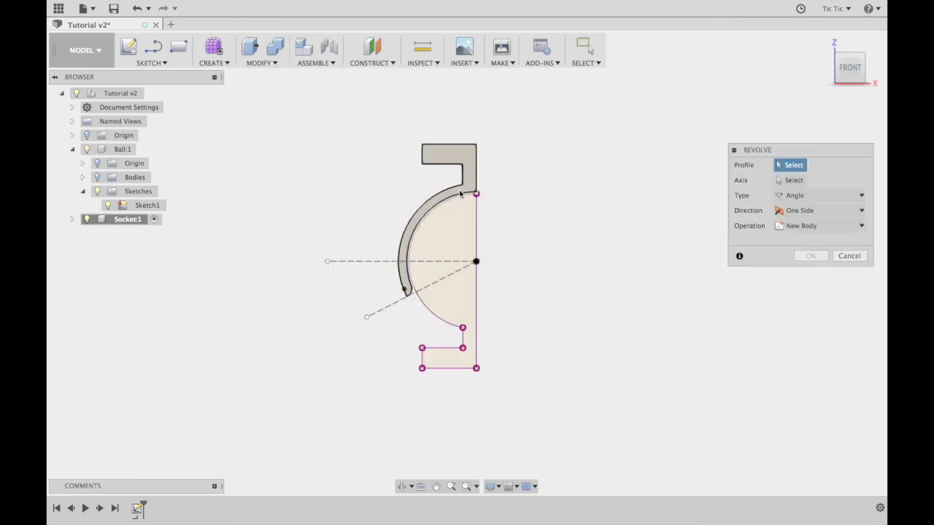
click(428, 269)
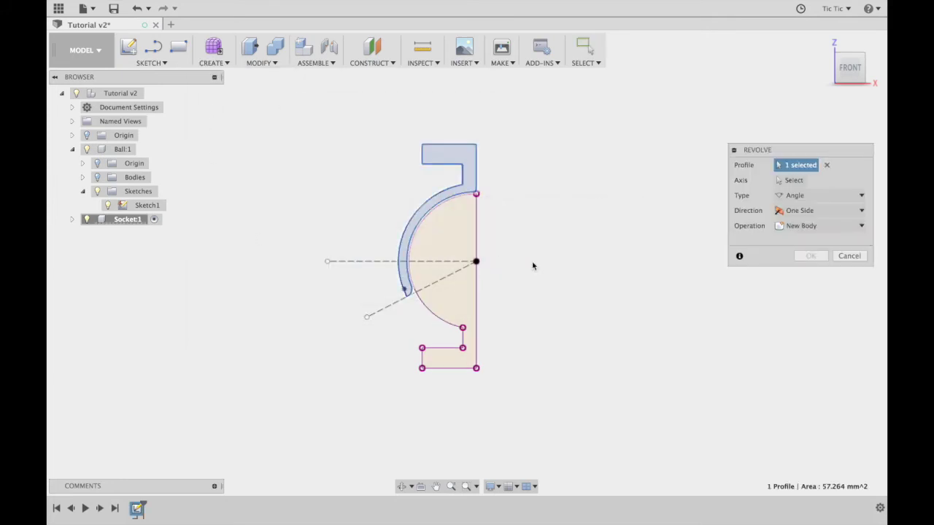
click(789, 180)
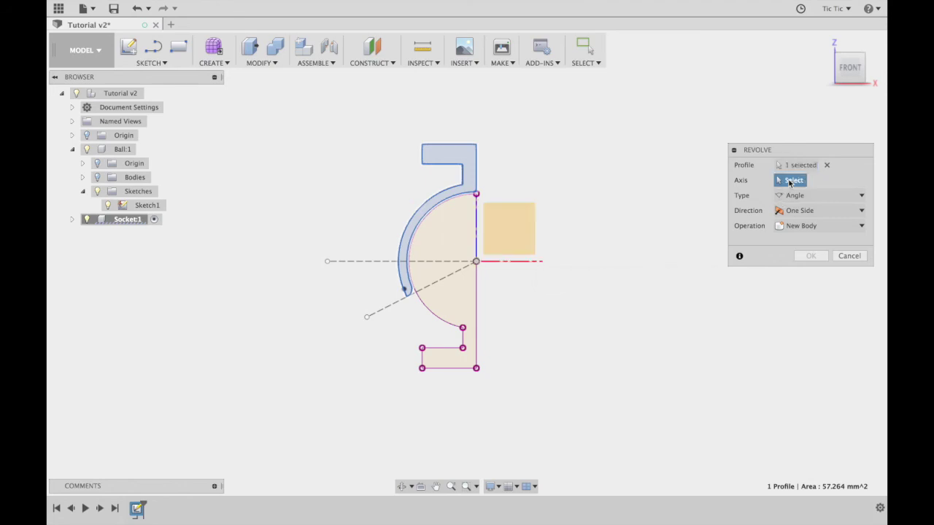
click(477, 169)
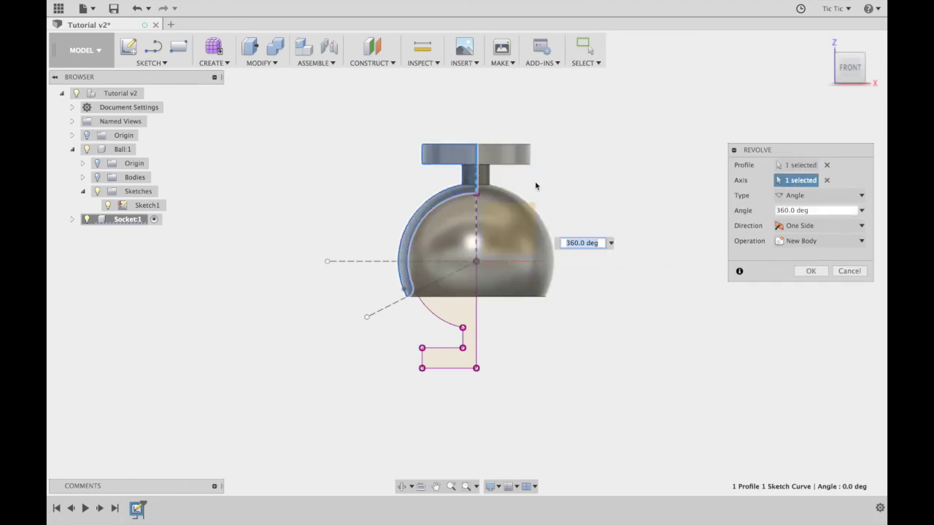
click(811, 271)
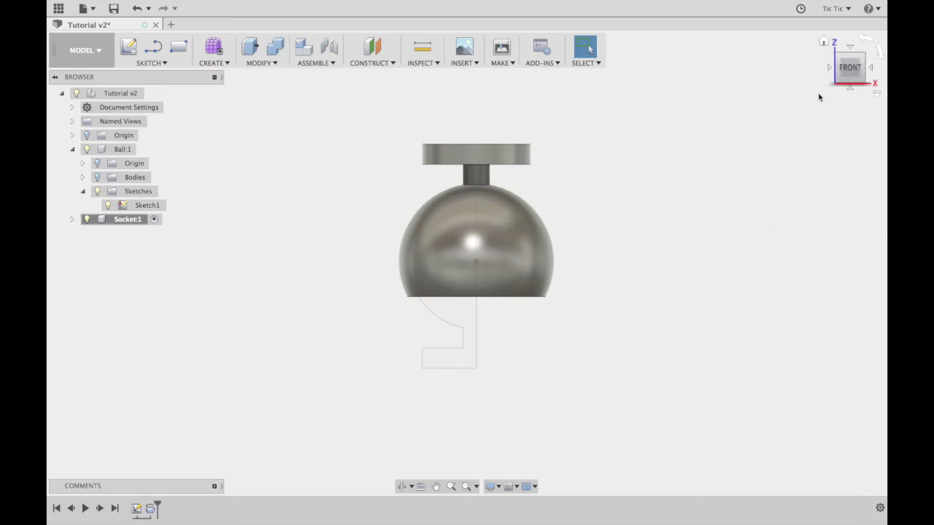
Apply the Plastic - Glossy (Blue) appearance to the revolved socket body.
drag(859, 64, 799, 99)
click(839, 73)
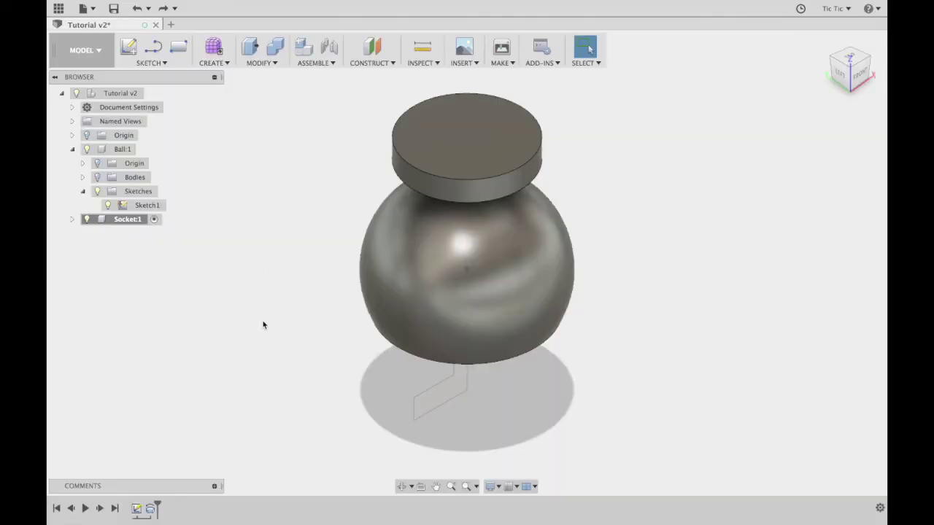
key(a)
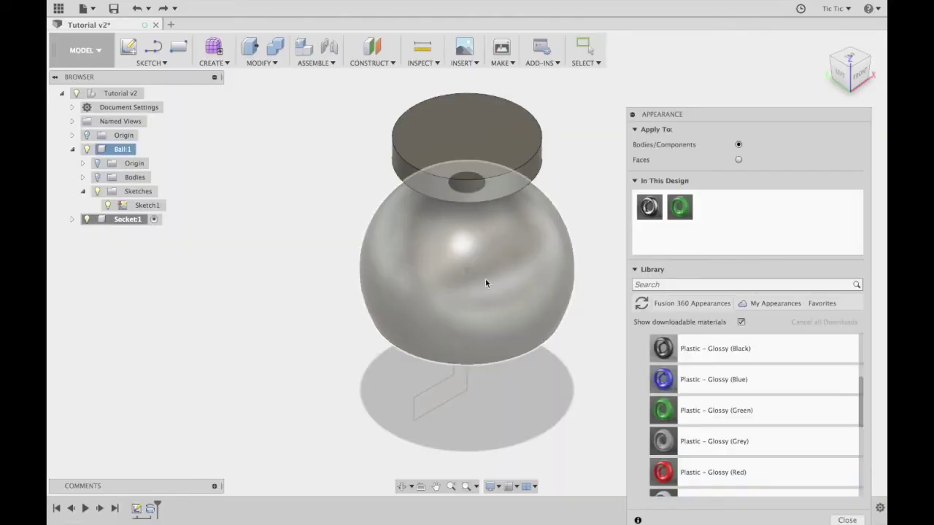
drag(657, 376, 514, 280)
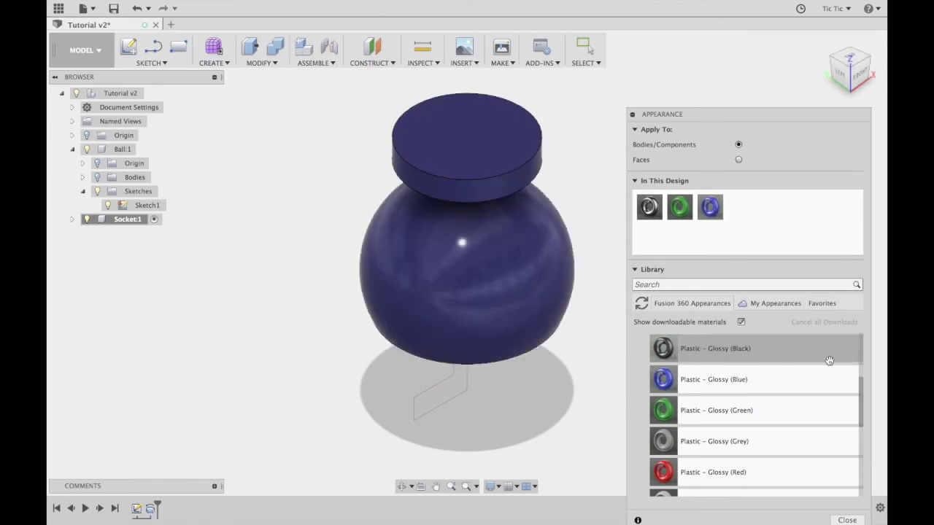
click(848, 520)
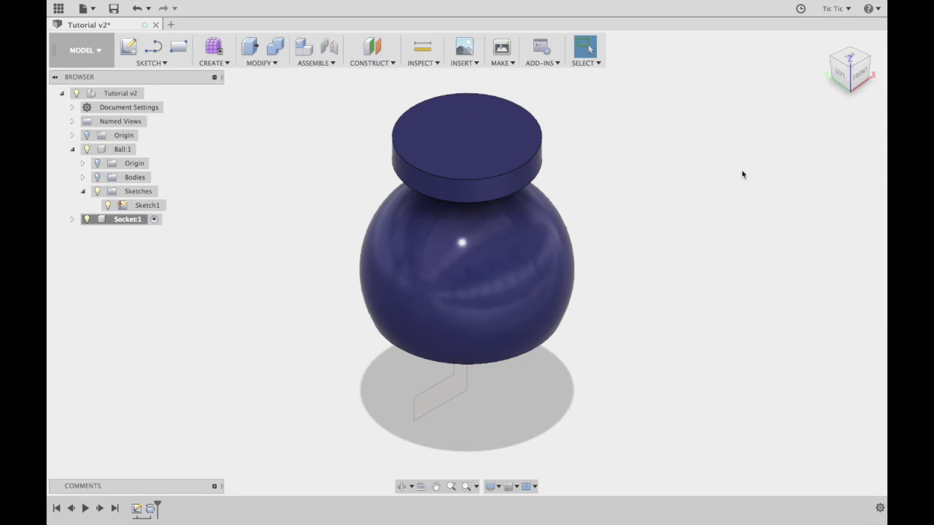
Show the Ball's bodies, try activating the top-level assembly and Ball, and return to Socket as the active component with Ball hidden.
click(97, 178)
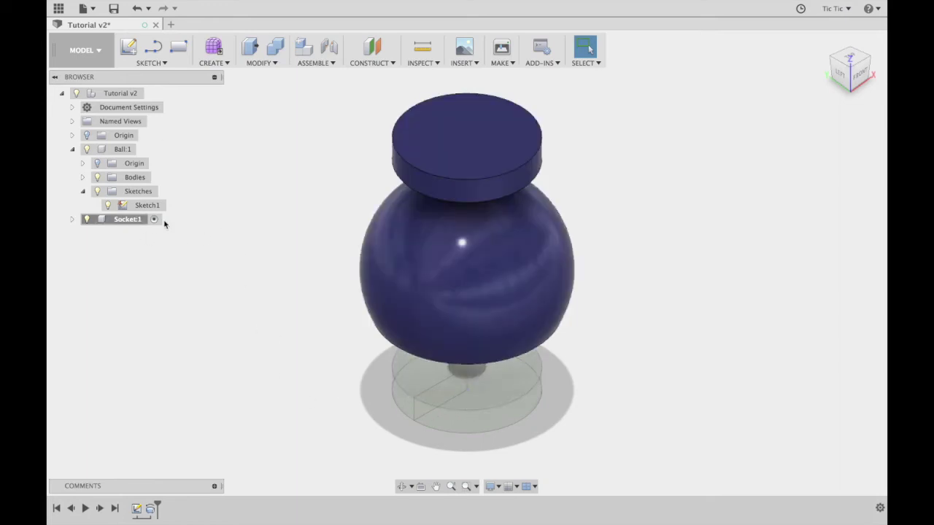
click(154, 219)
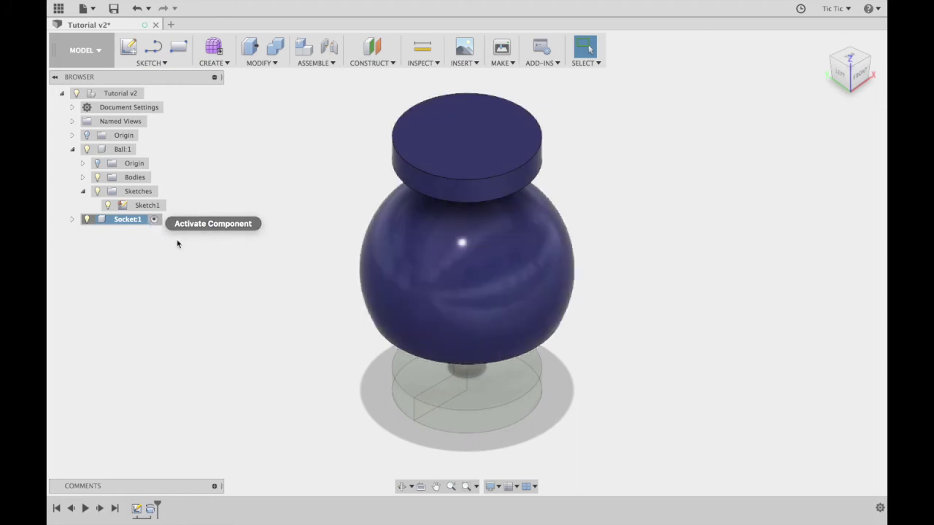
click(152, 93)
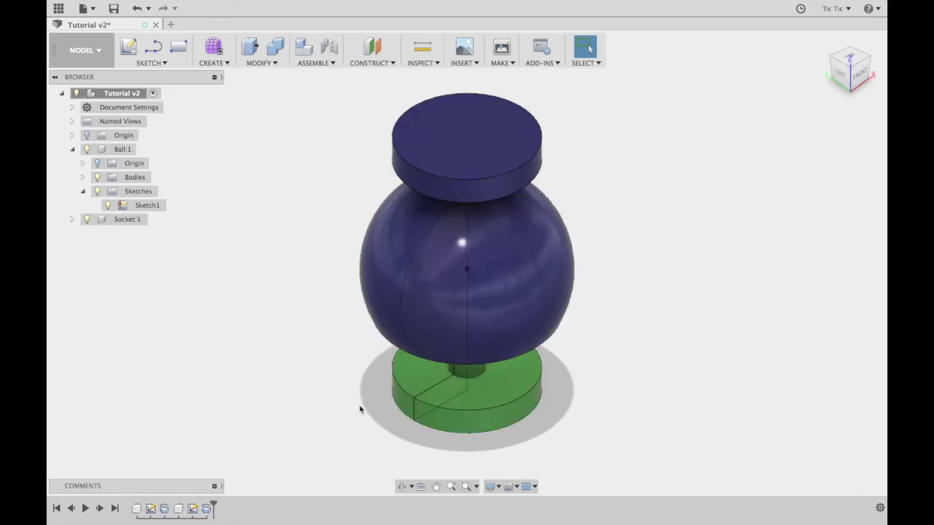
click(143, 148)
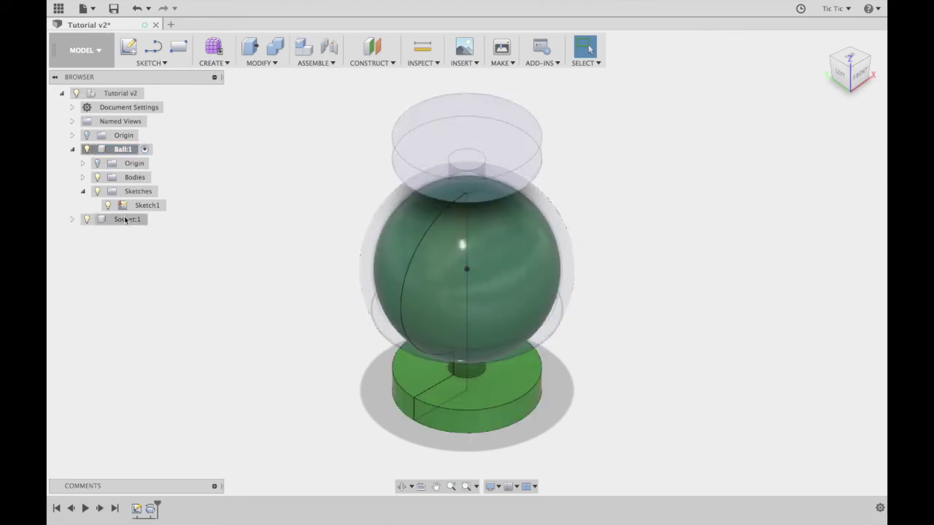
click(154, 221)
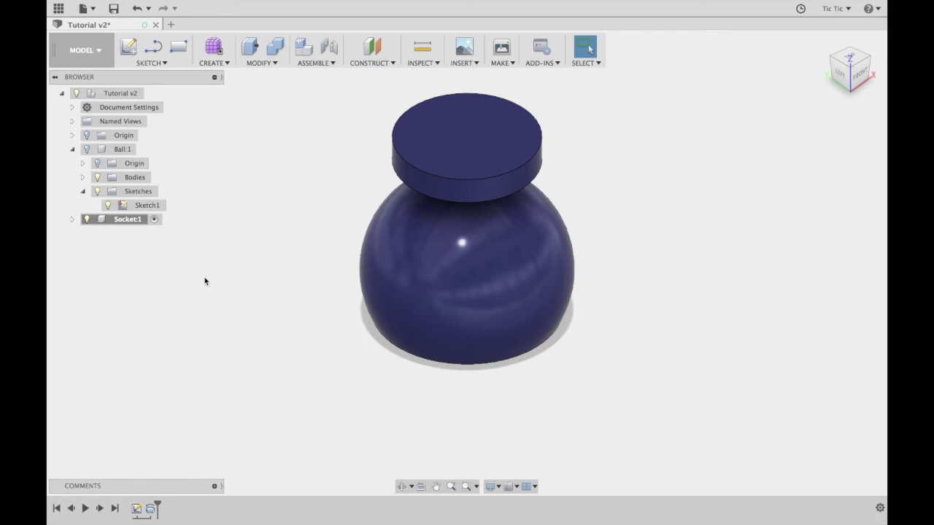
Sketch a narrow vertical rectangle about 3 mm wide on the front origin plane, from below the socket up into its dome.
click(178, 47)
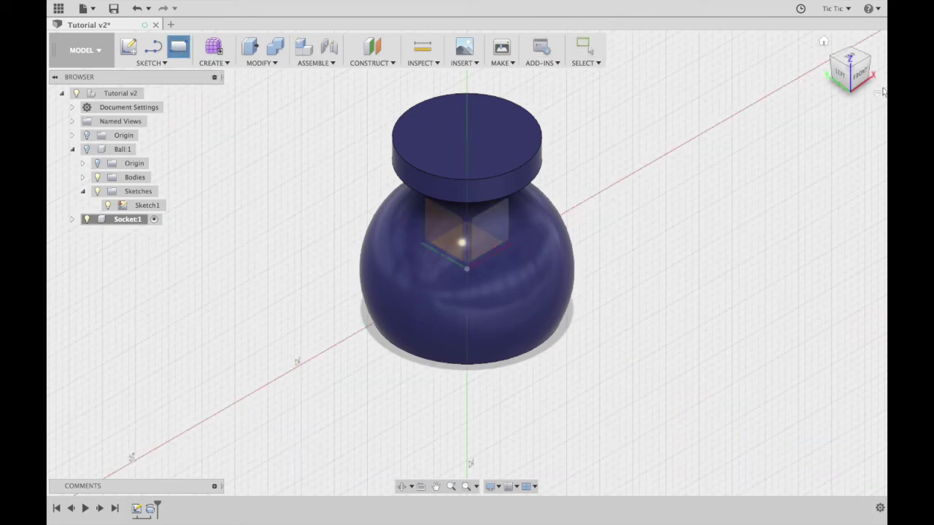
drag(864, 84, 824, 23)
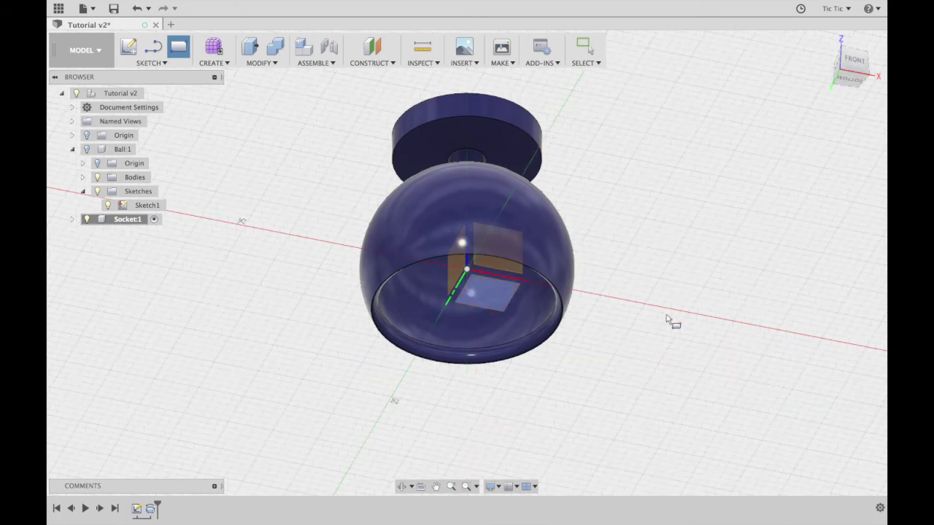
click(498, 270)
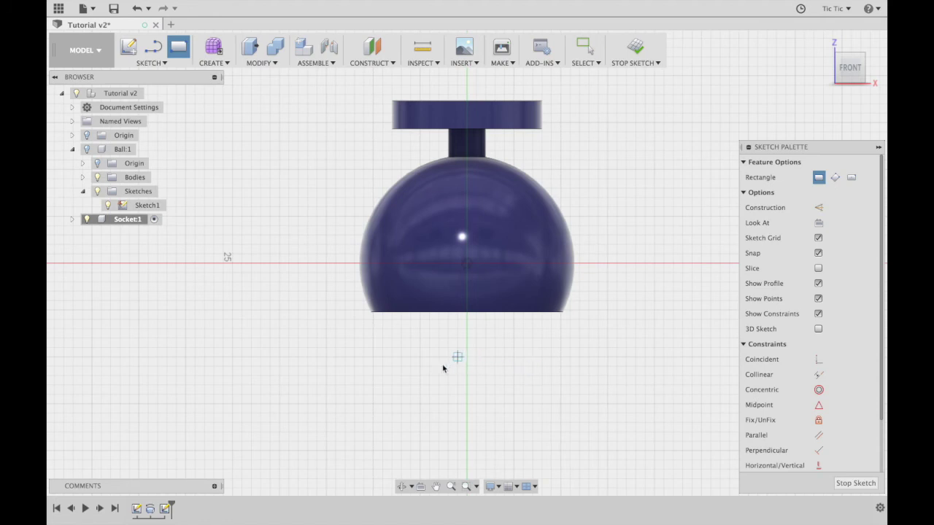
click(457, 431)
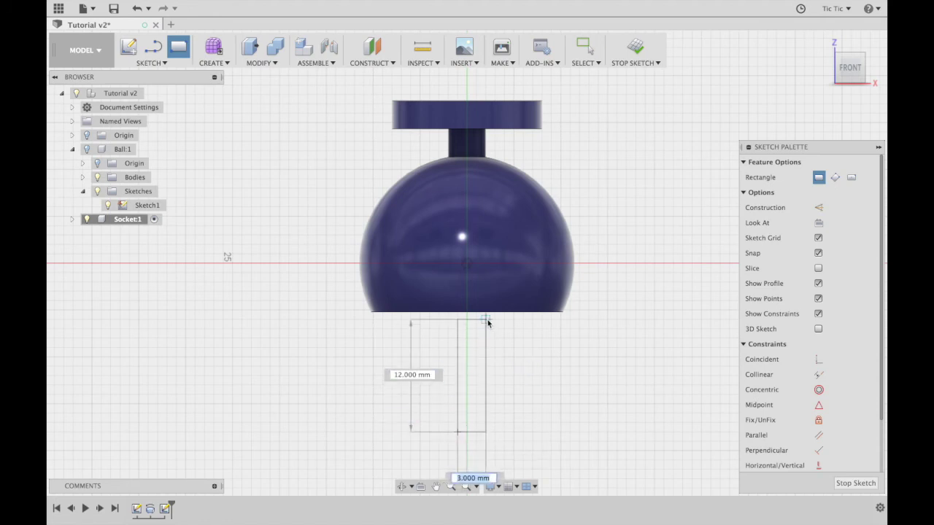
click(485, 232)
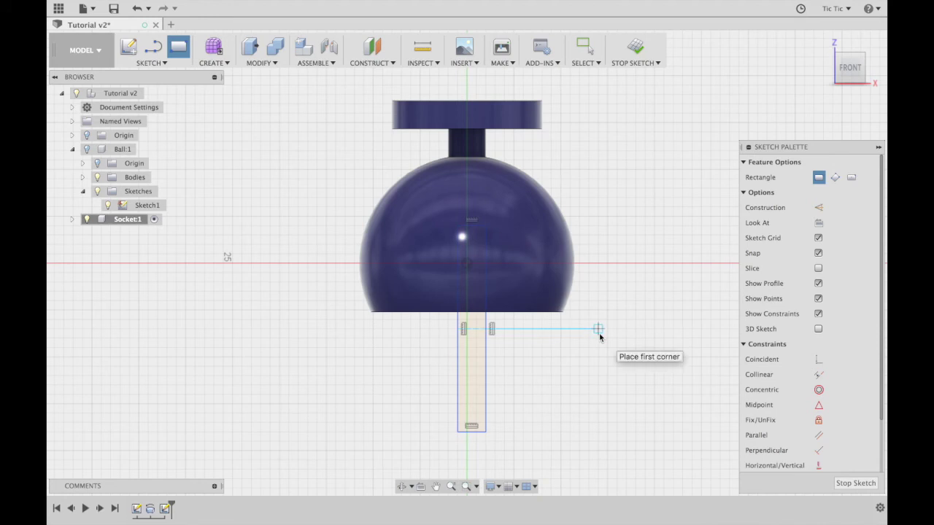
scroll(600, 337, down, 4)
scroll(600, 337, right, 3)
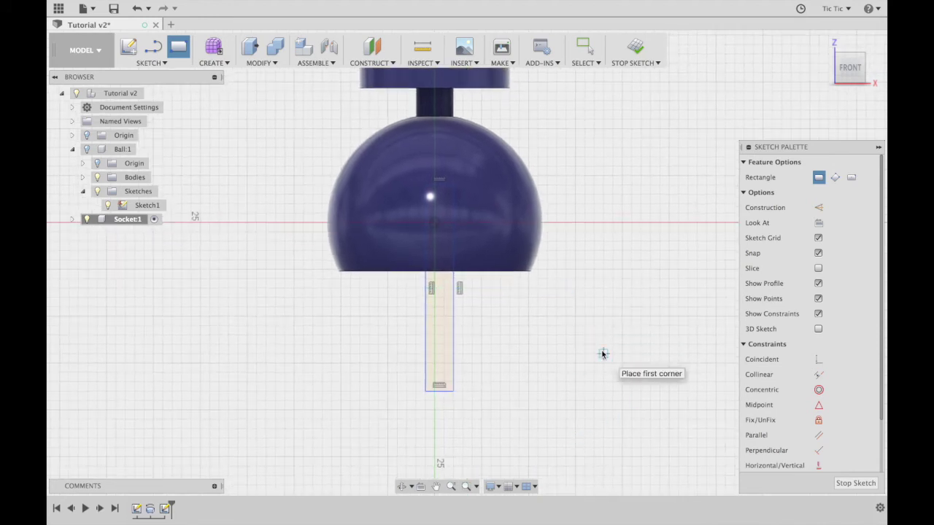
Dimension the height from the socket's bottom edge to the rectangle's upper corner at 8 mm.
key(d)
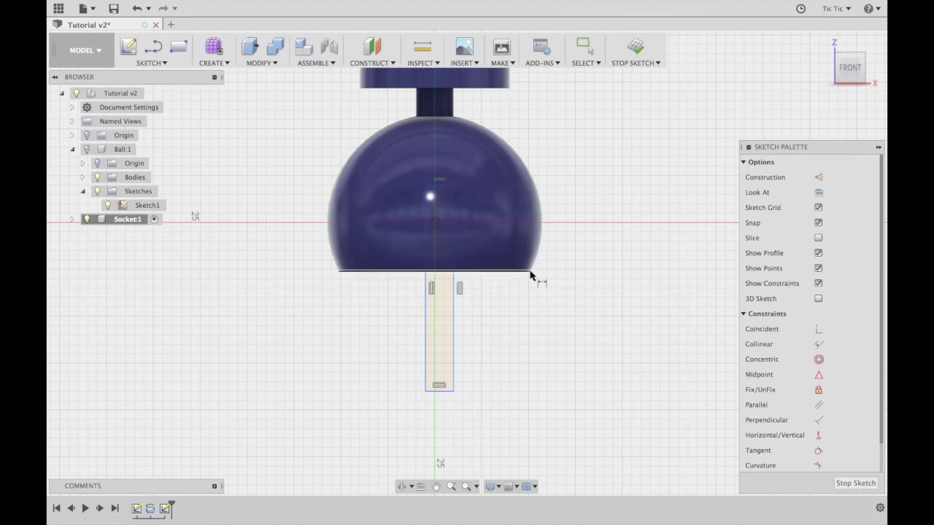
click(531, 273)
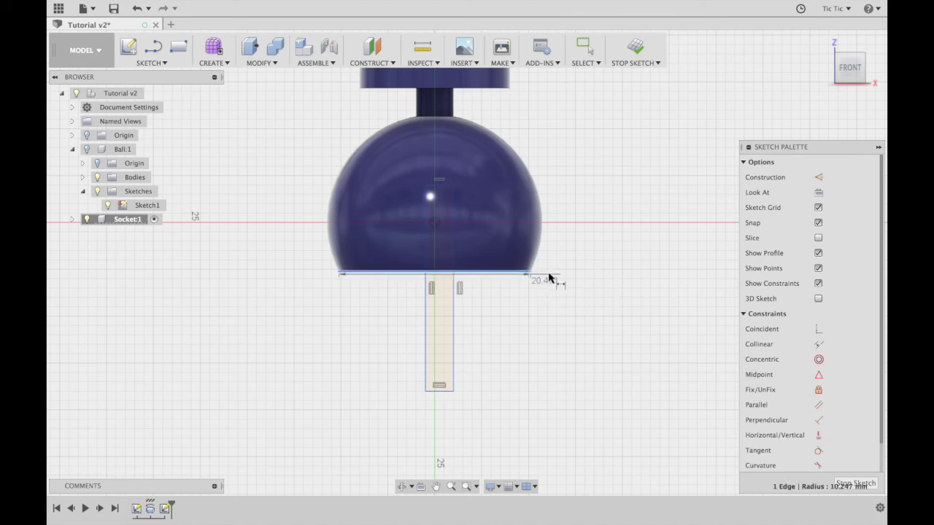
click(454, 188)
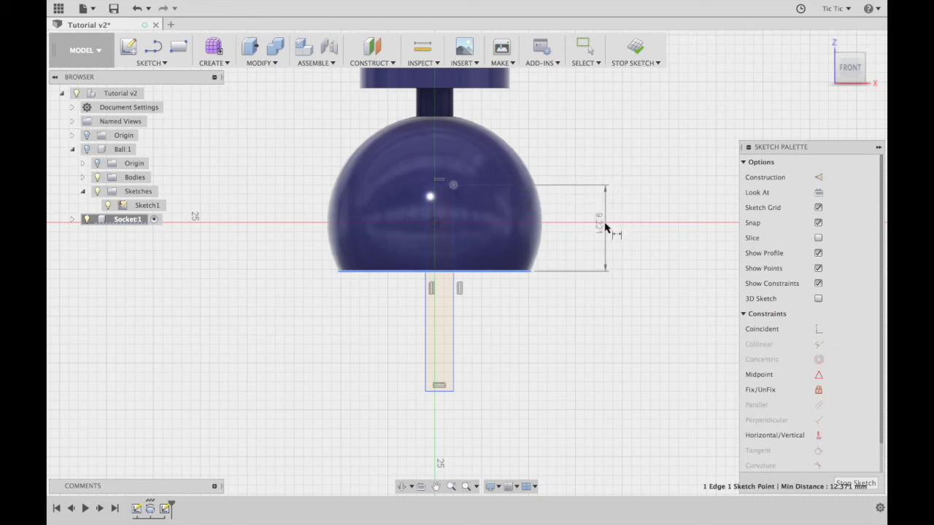
click(604, 224)
text(8)
key(Return)
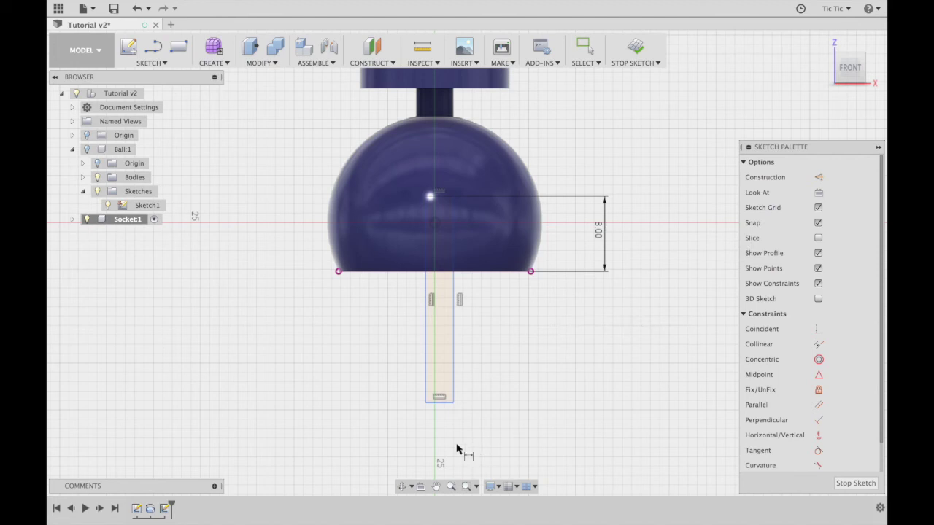
Dimension the rectangle's width at 2 mm.
click(440, 411)
click(439, 421)
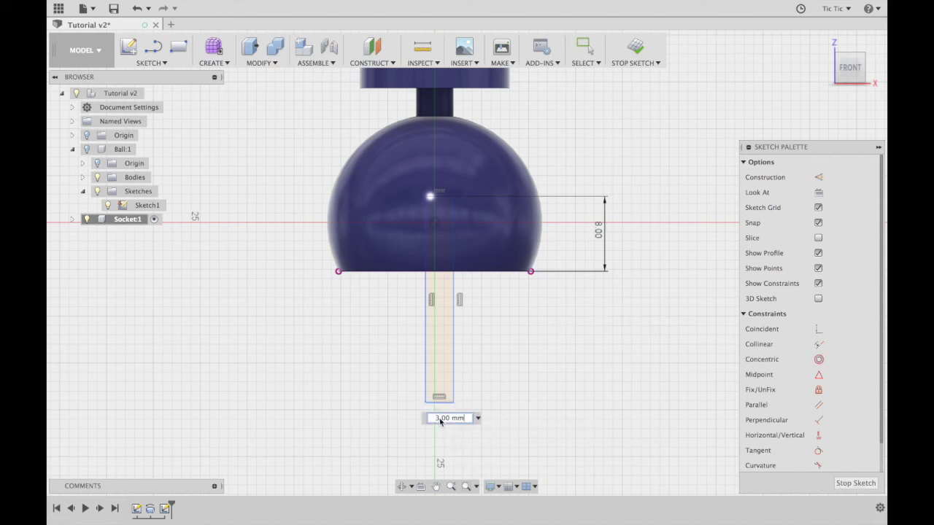
text(2)
key(Return)
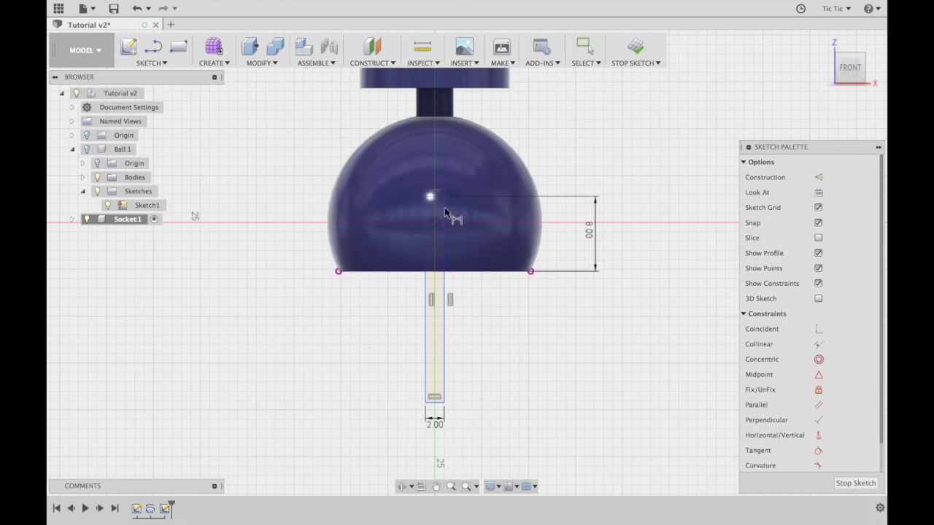
Centre the rectangle with a 1 mm horizontal dimension from the origin to its lower corner, and spread the two width dimensions apart.
click(434, 223)
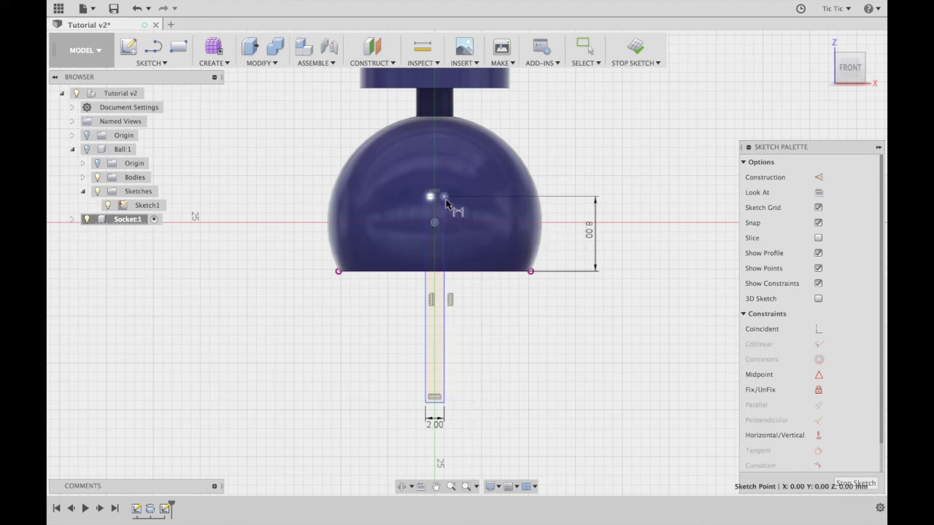
click(444, 402)
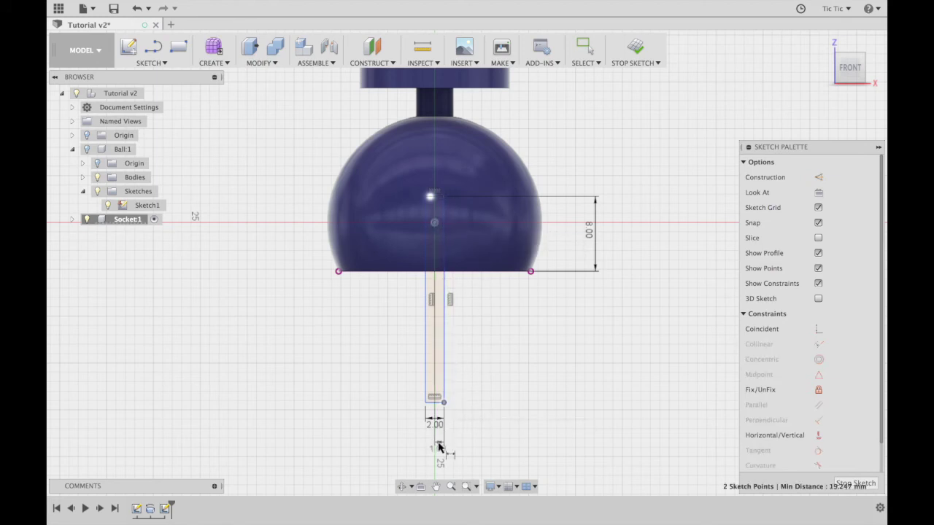
click(441, 439)
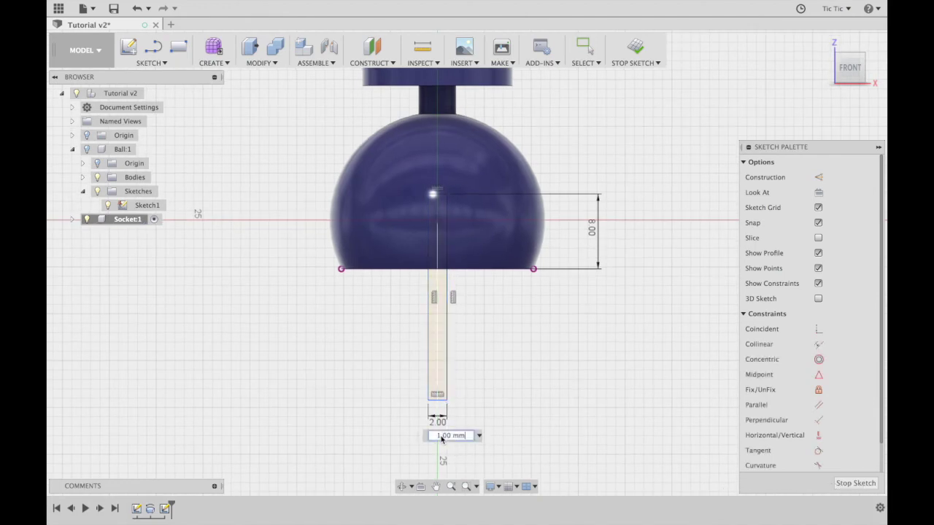
key(Return)
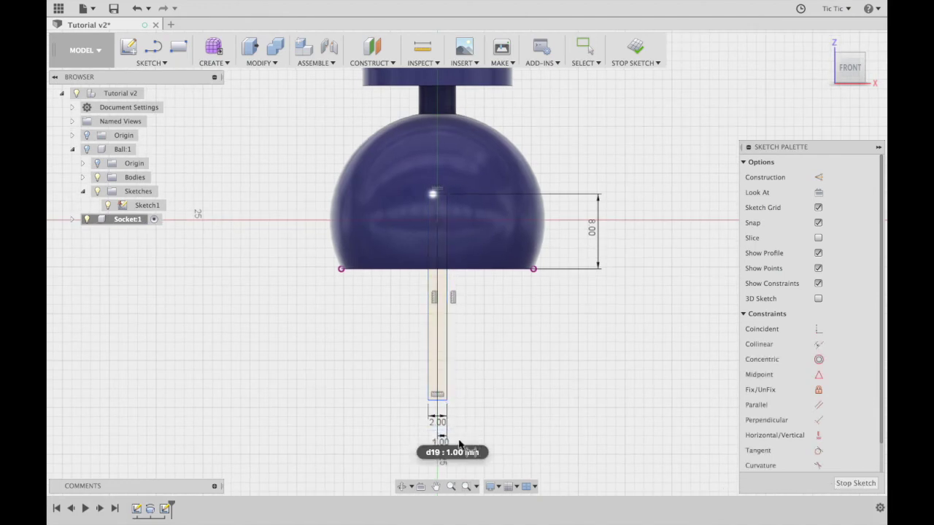
drag(450, 442, 396, 423)
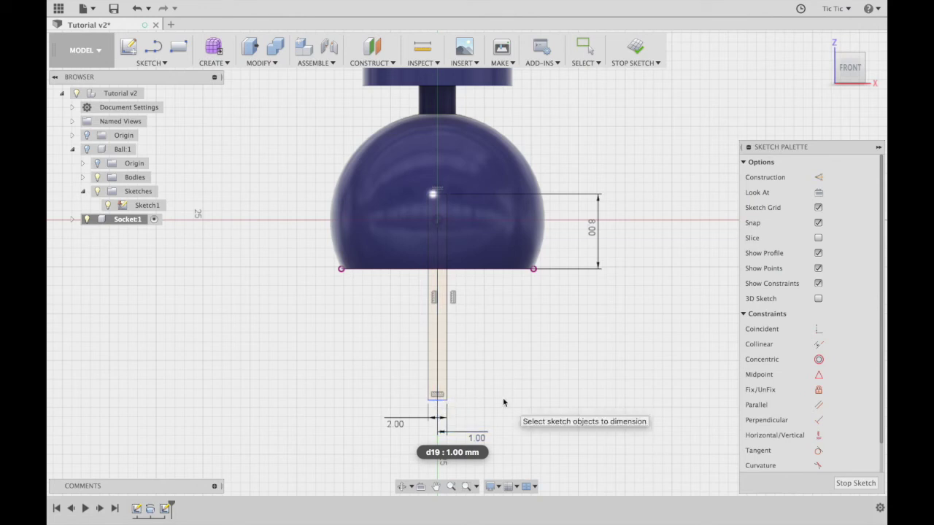
Make the rectangle's bottom line collinear with the socket's bottom edge.
click(819, 345)
click(441, 399)
click(484, 269)
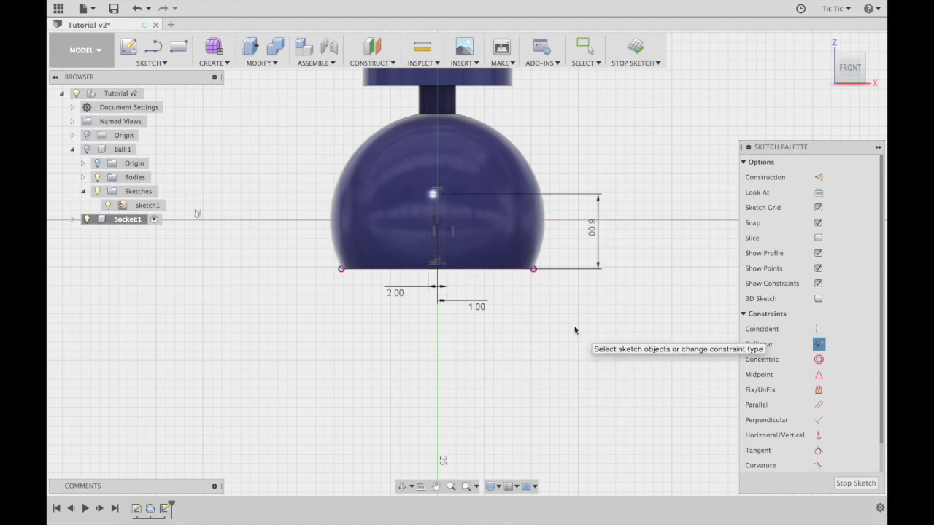
Finish the sketch and extrude the slot rectangle as a two-sided cut through the Socket, with the extent set to All on both sides.
click(636, 46)
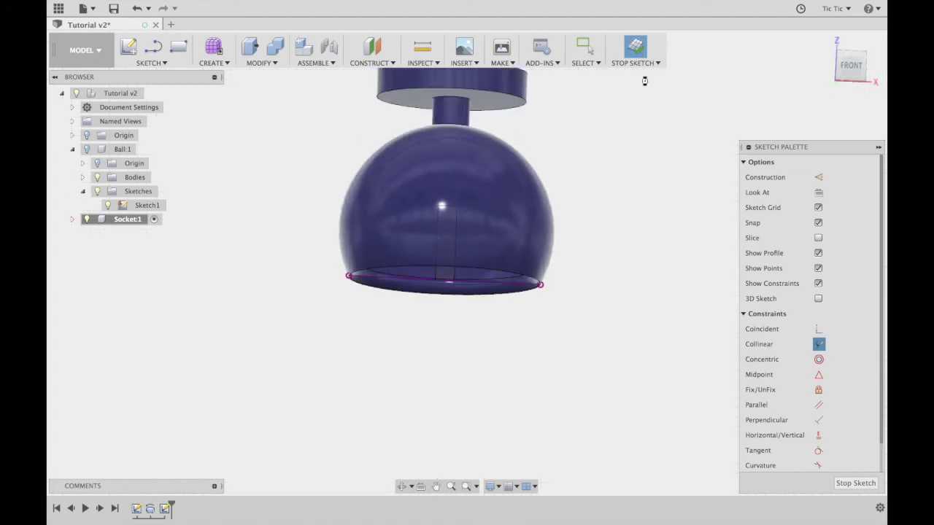
click(854, 62)
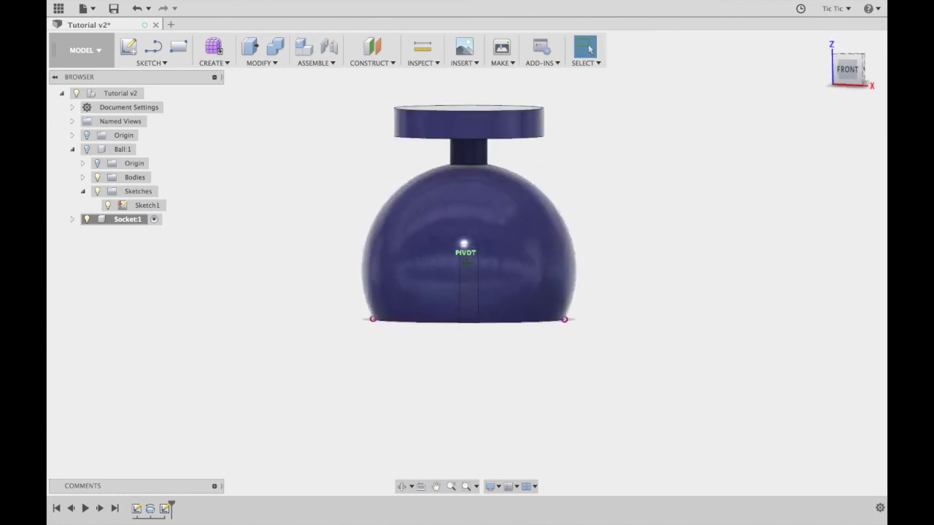
mouse_move(849, 64)
mouse_down()
mouse_move(856, 51)
mouse_move(56, 68)
mouse_move(114, 52)
mouse_move(89, 66)
mouse_move(883, 78)
mouse_move(50, 65)
mouse_move(881, 73)
mouse_move(851, 105)
mouse_up()
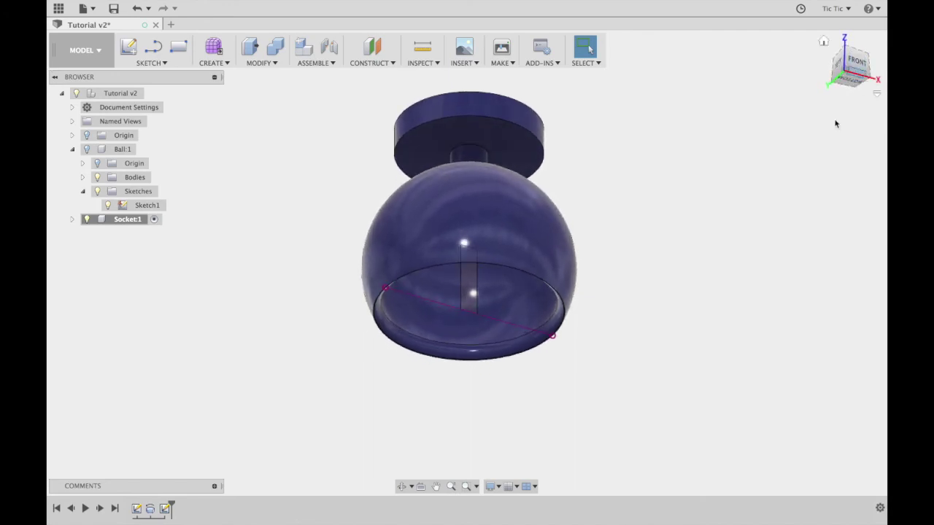
click(250, 47)
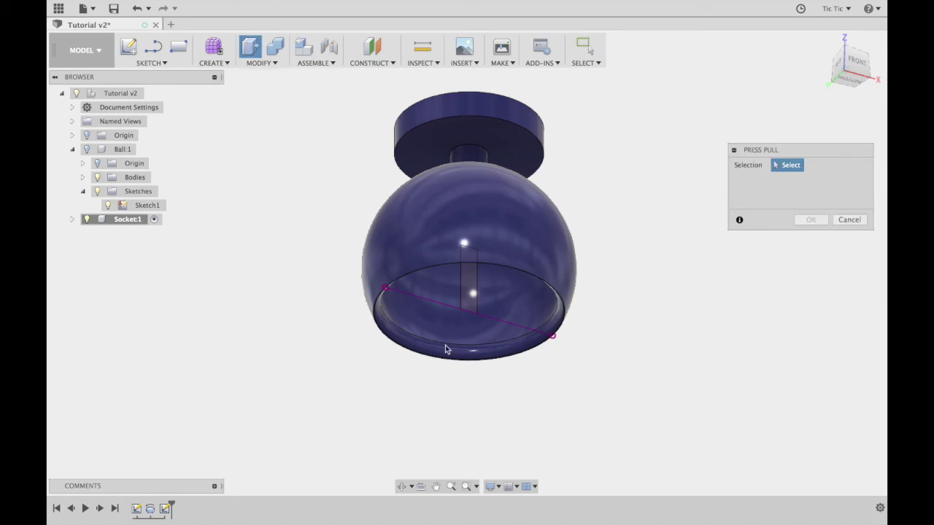
click(472, 296)
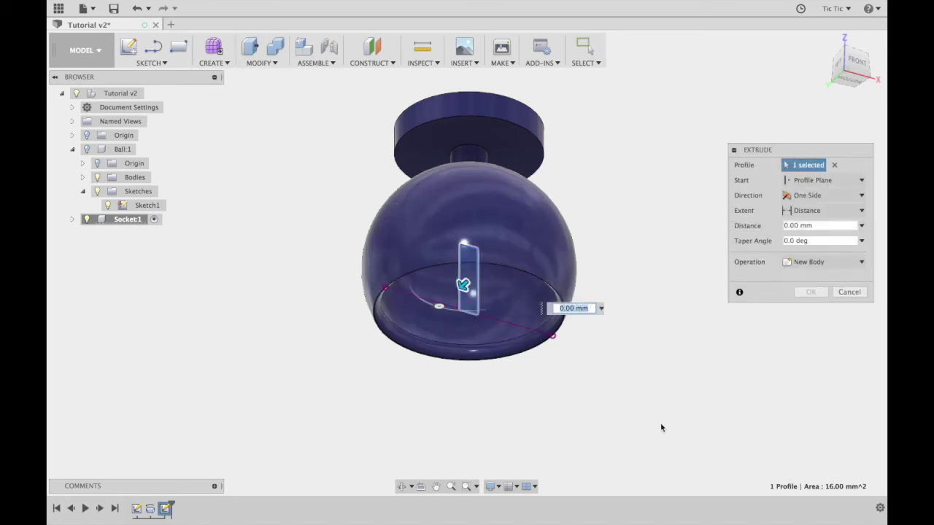
click(861, 197)
click(832, 220)
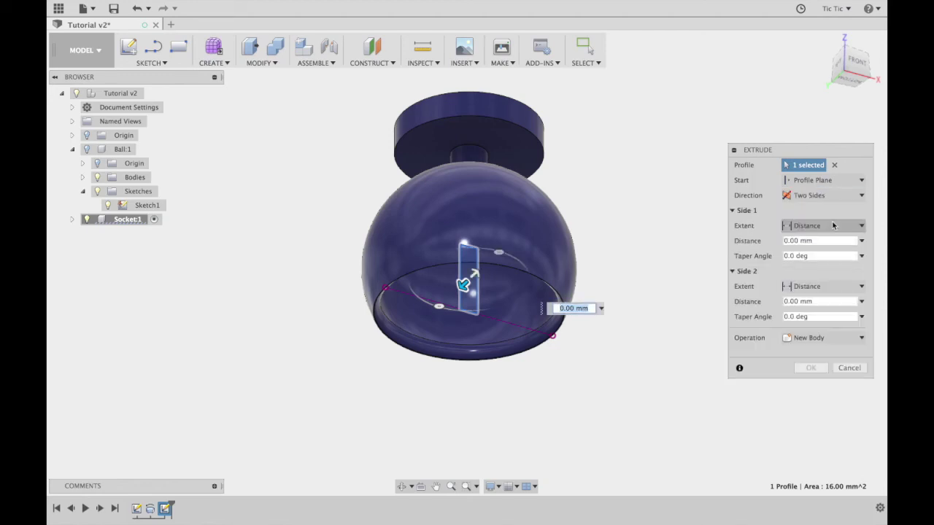
click(848, 226)
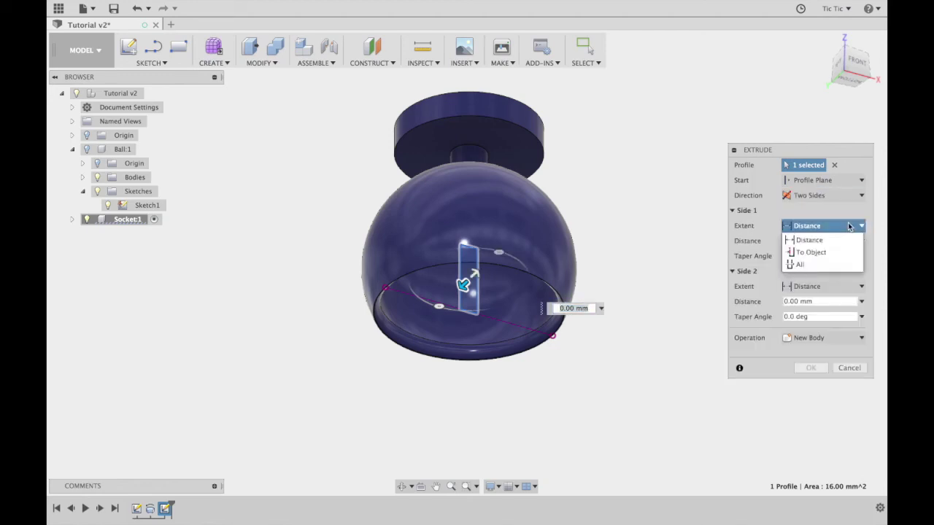
click(798, 265)
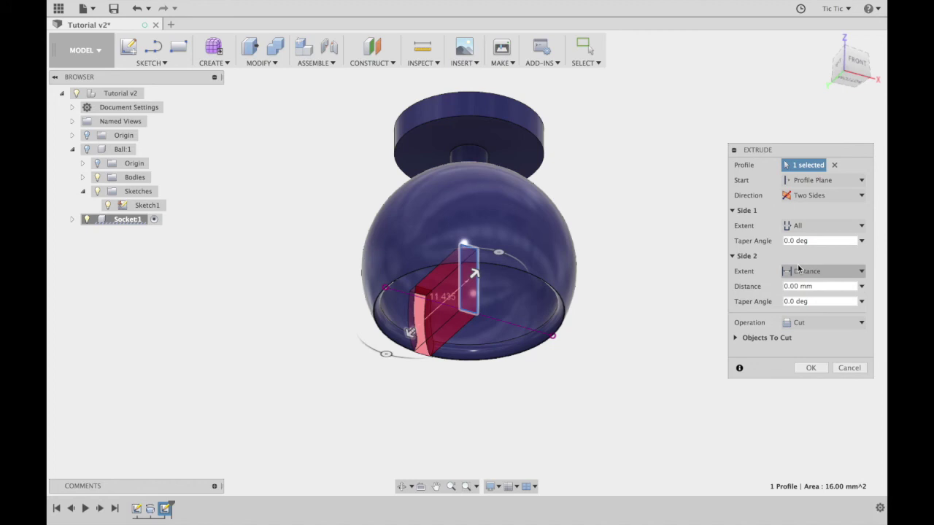
click(848, 271)
click(800, 309)
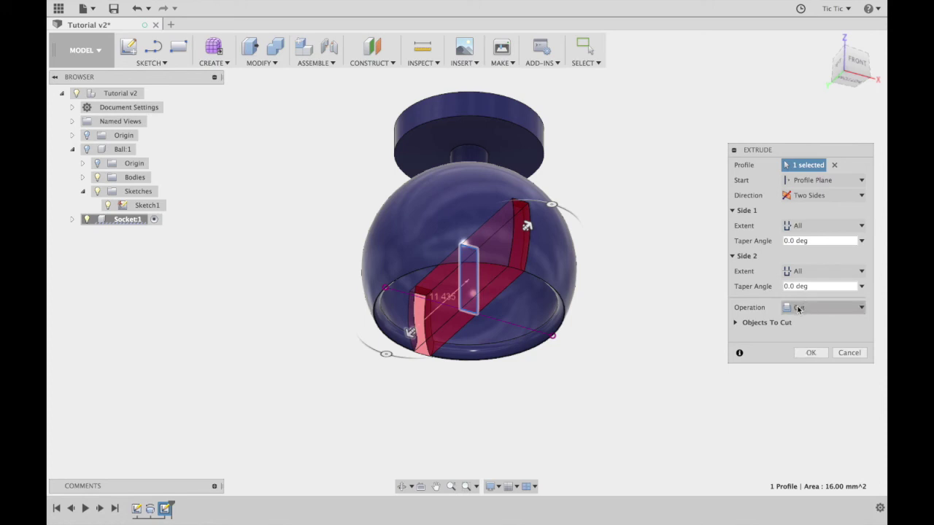
click(810, 353)
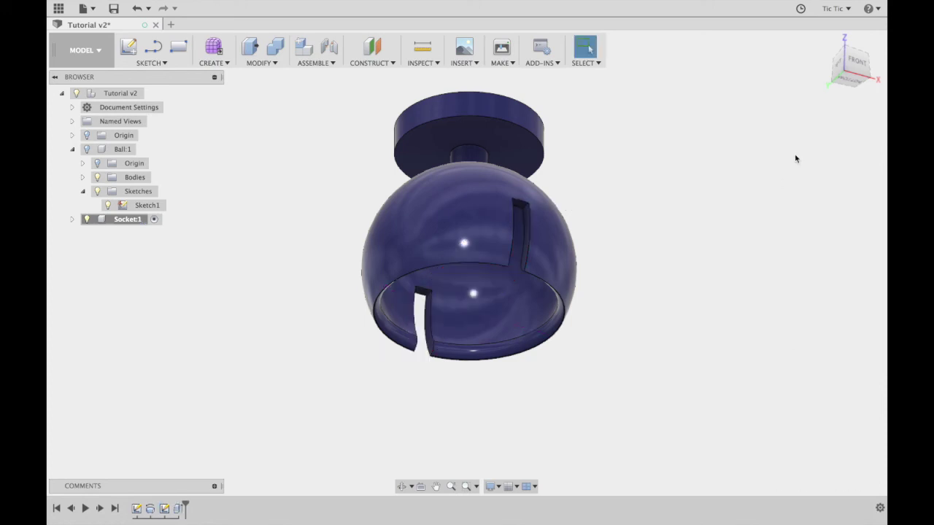
Inspect the slots from below, show the Ball component again and activate the top-level Tutorial v2 assembly.
click(854, 63)
mouse_move(853, 67)
mouse_down()
mouse_move(804, 31)
mouse_move(815, 112)
mouse_move(830, 75)
mouse_move(816, 50)
mouse_move(839, 78)
mouse_move(822, 100)
mouse_move(794, 94)
mouse_move(792, 102)
mouse_move(833, 94)
mouse_up()
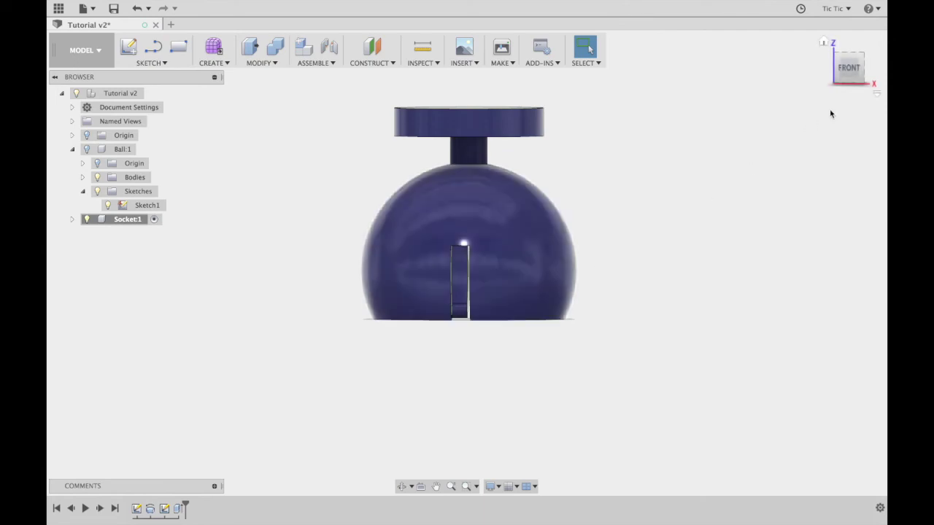
click(844, 73)
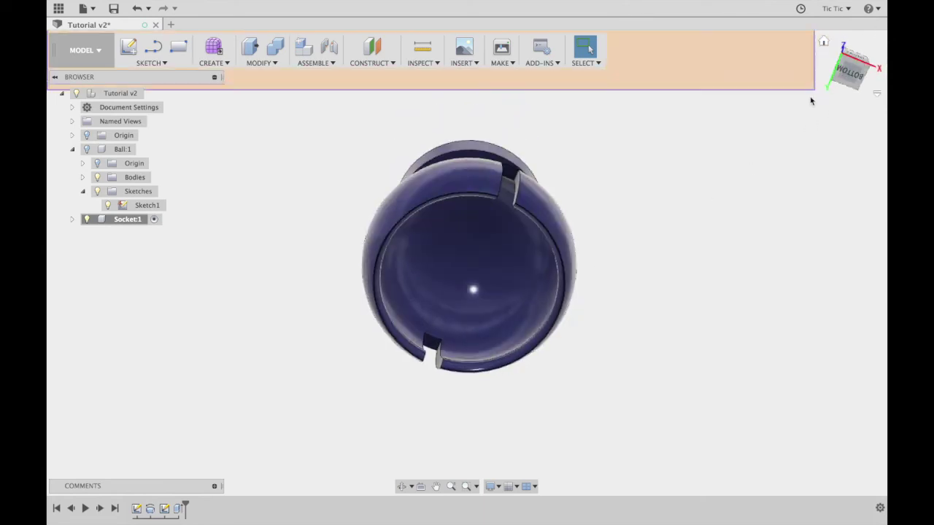
click(846, 81)
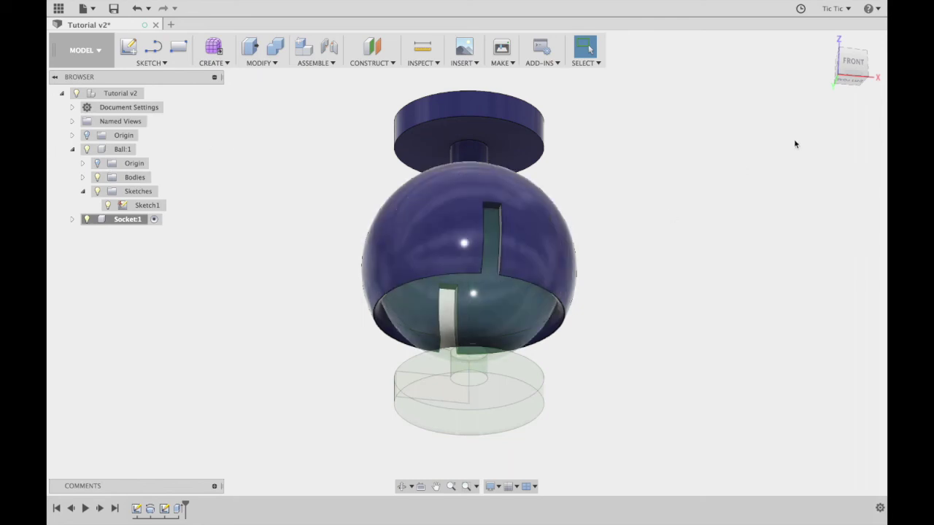
click(848, 80)
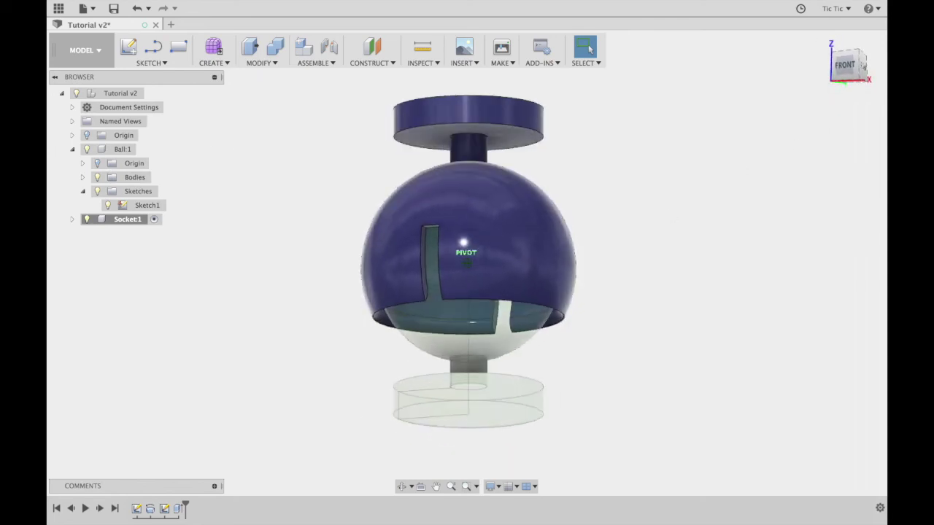
click(152, 94)
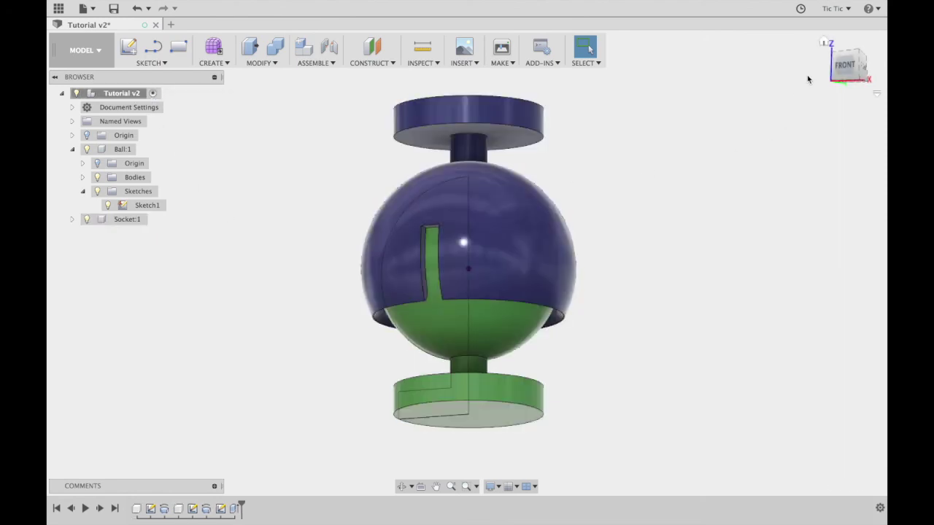
mouse_move(844, 68)
mouse_down()
mouse_move(835, 81)
mouse_move(844, 58)
mouse_move(841, 70)
mouse_up()
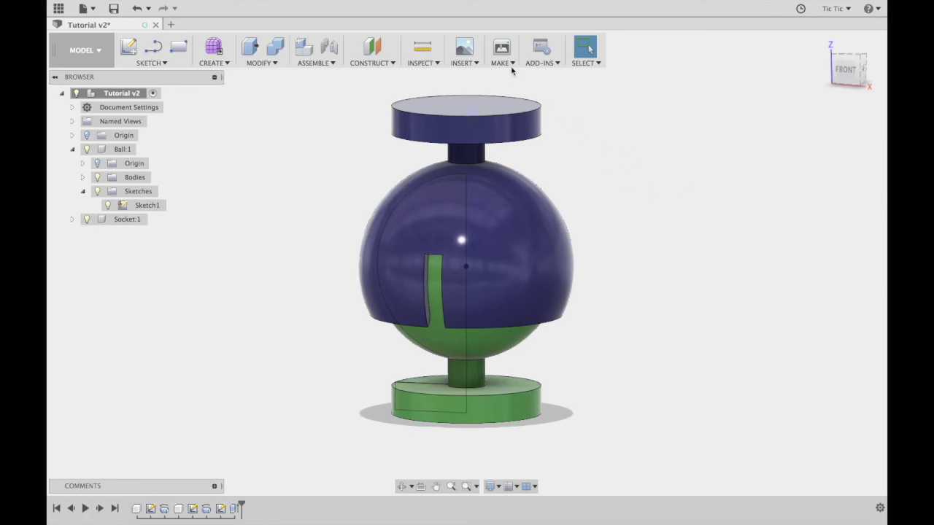
Export the Socket body as a 3D print mesh with High refinement and mesh preview, without sending it to the print utility.
click(501, 48)
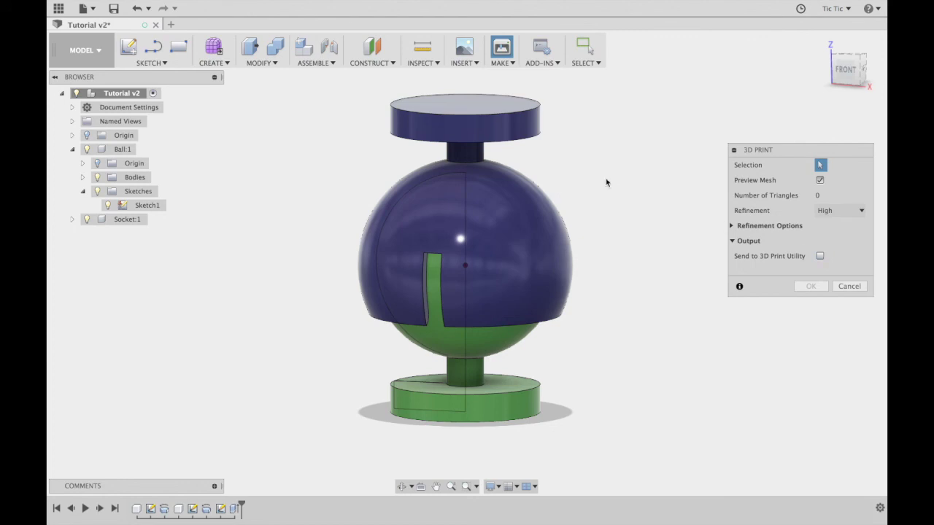
click(520, 209)
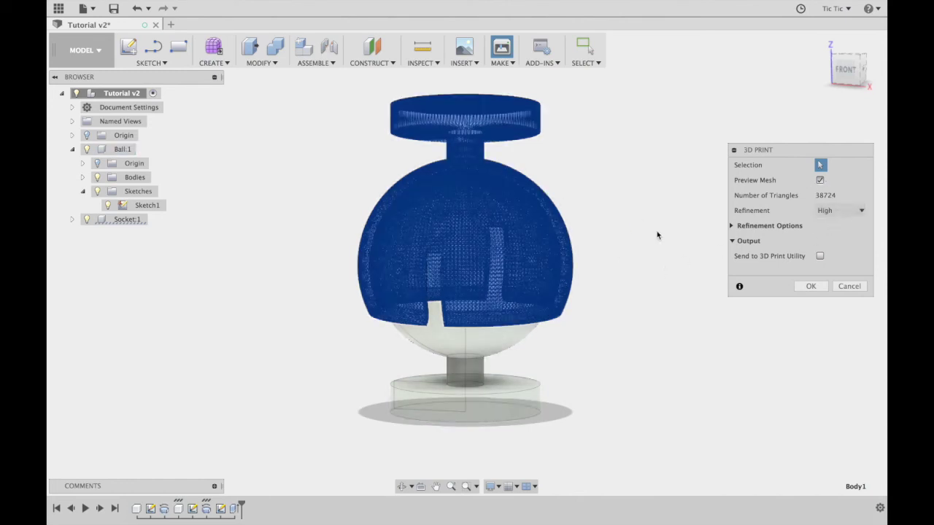
click(812, 286)
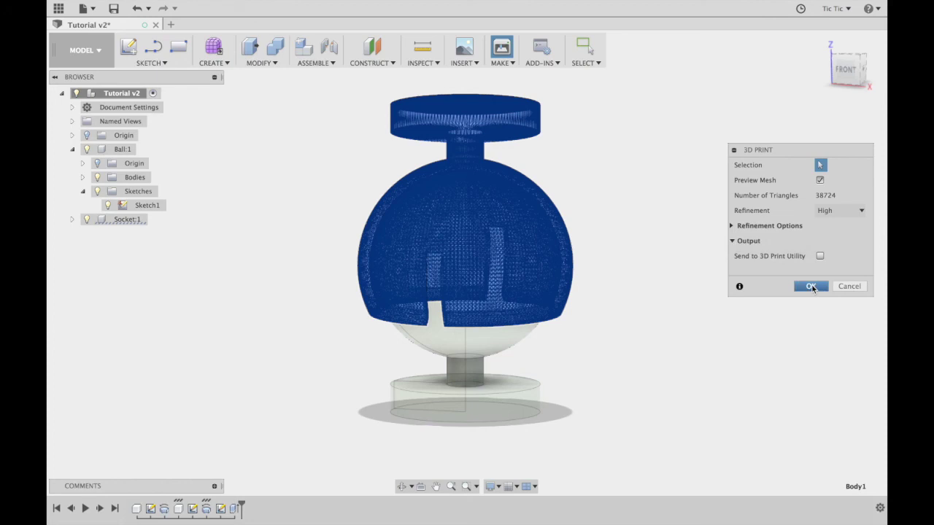